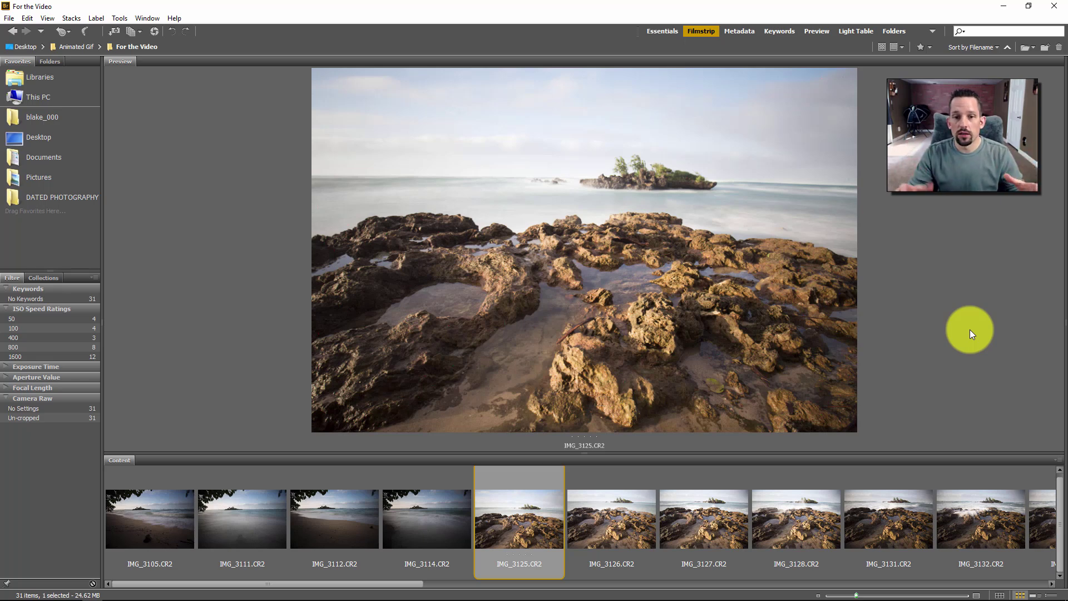
# - Browse the wave shots from IMG_3128 to IMG_3173 in the filmstrip to compare frames
pyautogui.press('Right')
pyautogui.press('Right')
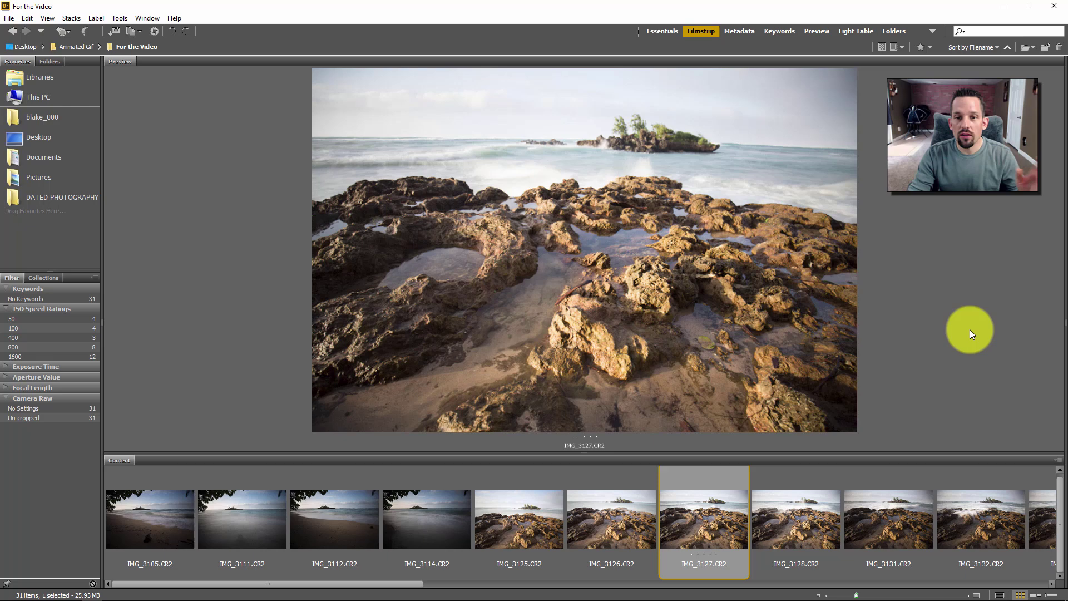
pyautogui.press('Right')
pyautogui.press('Left')
pyautogui.press('Left')
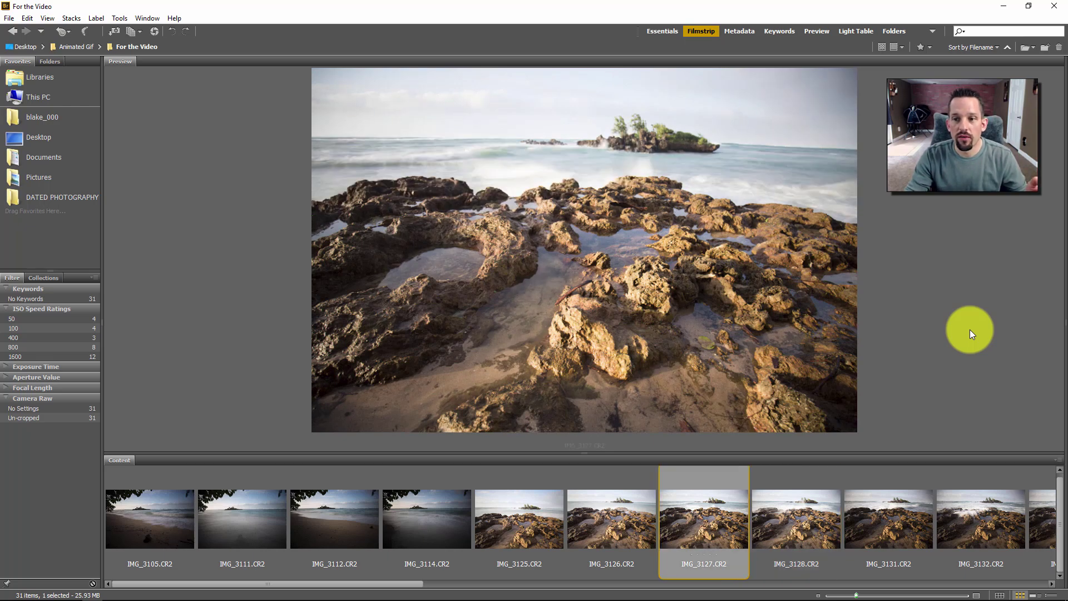
pyautogui.press('Right')
pyautogui.press('Right')
pyautogui.press('Right')
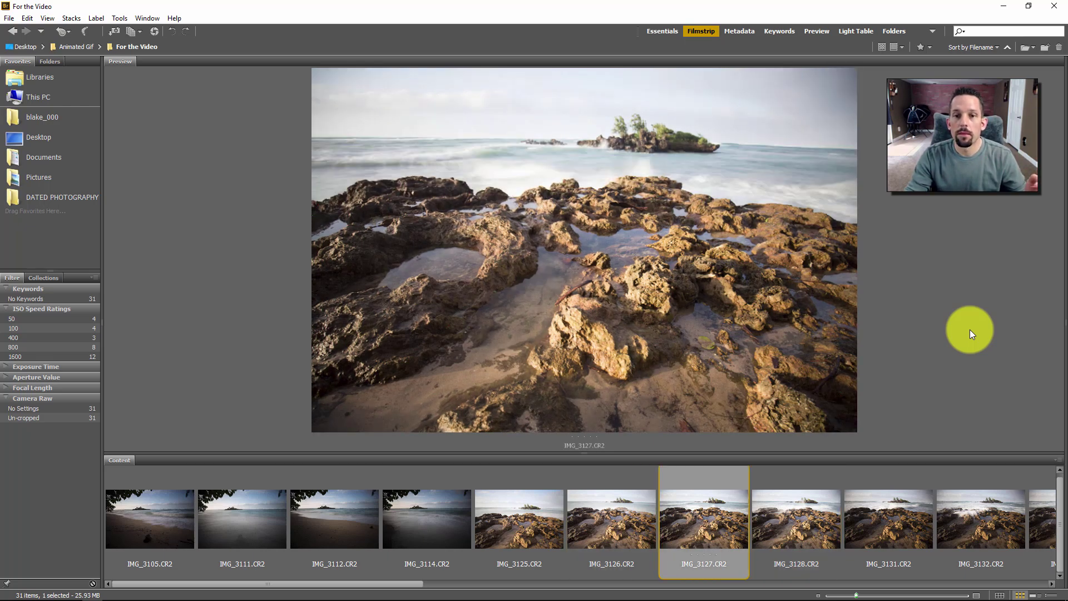
pyautogui.press('Right')
pyautogui.press('Right')
pyautogui.press('Right')
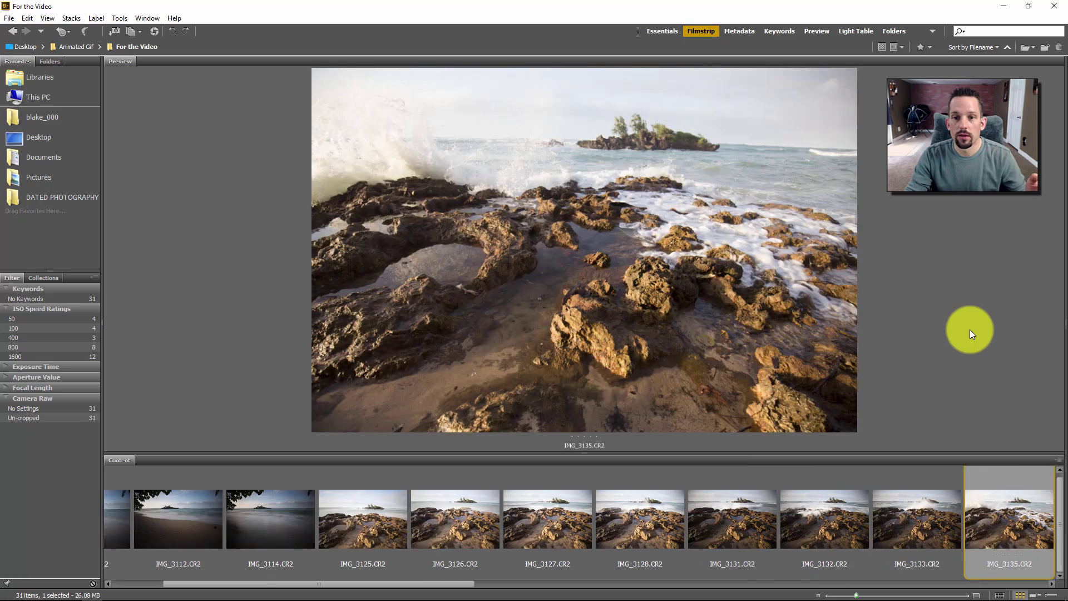
pyautogui.press('Right')
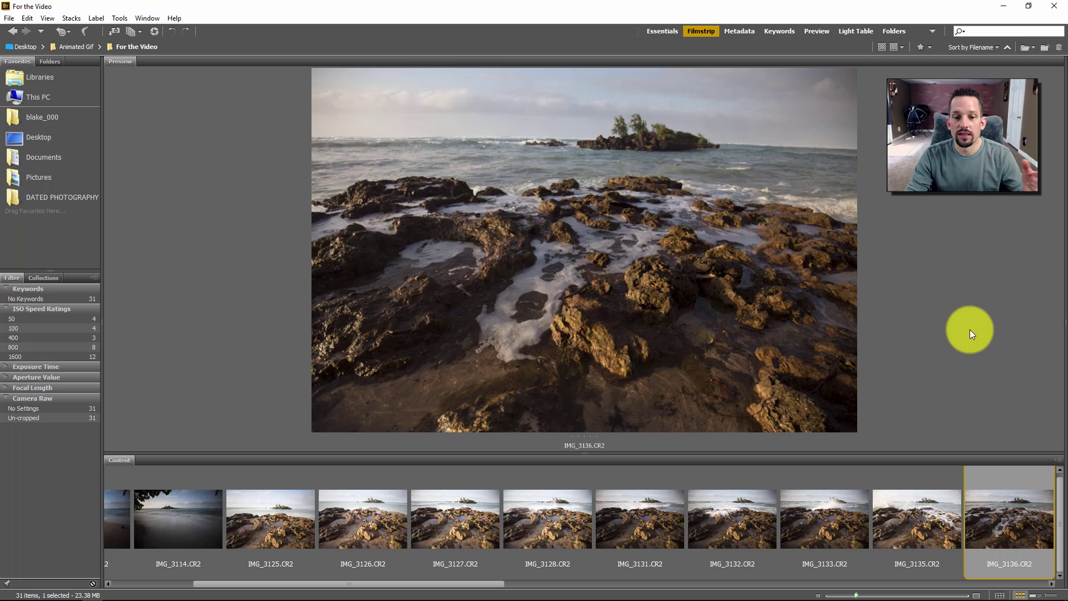
pyautogui.press('Right')
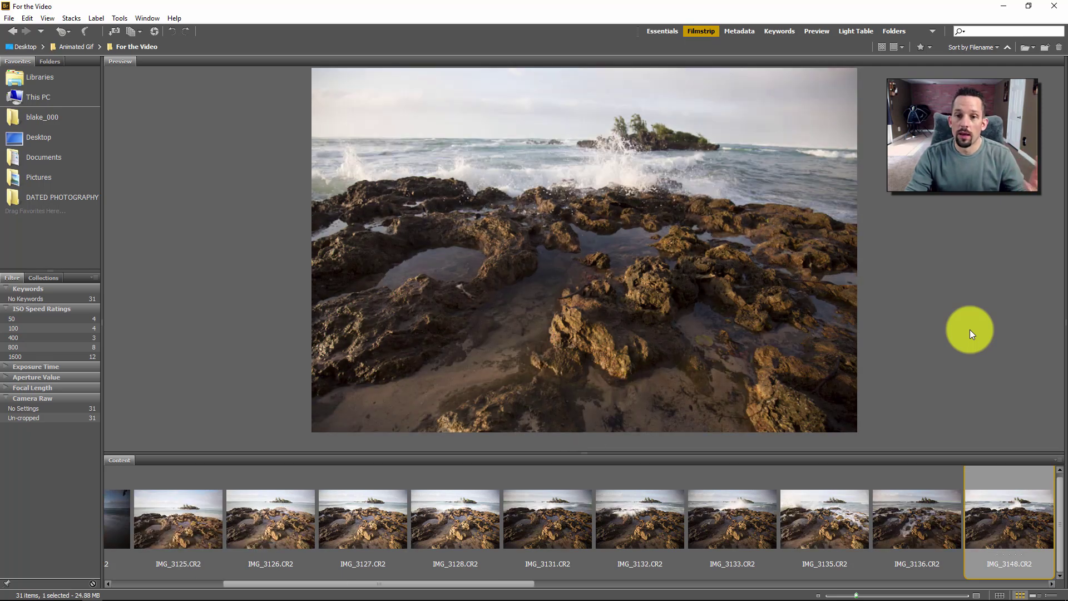
pyautogui.press('Right')
pyautogui.press('Right')
pyautogui.press('Right')
pyautogui.press('Right')
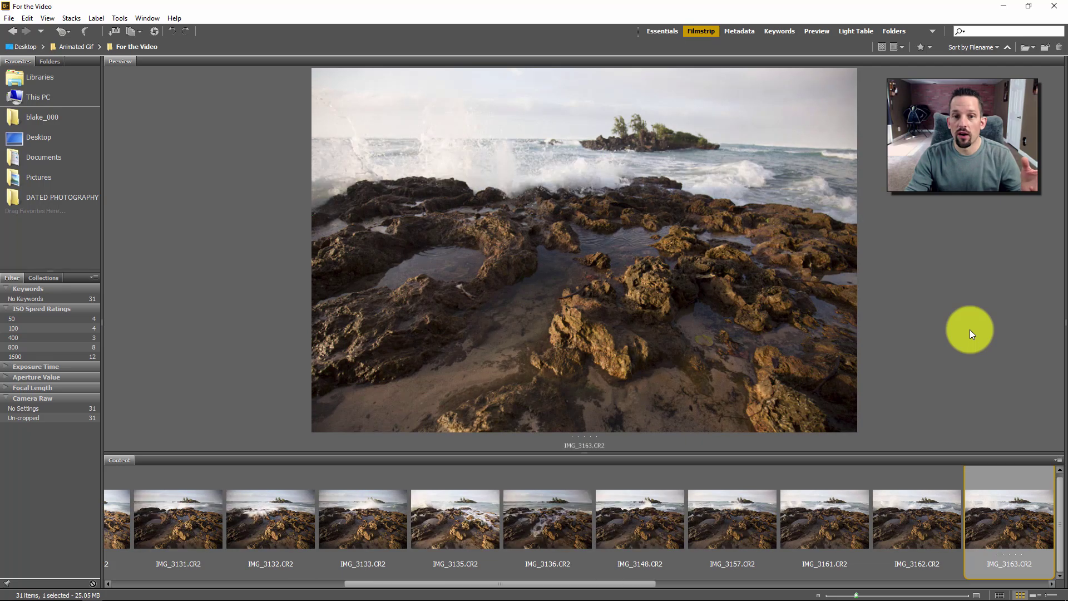
pyautogui.press('Right')
pyautogui.press('Right')
pyautogui.press('Right')
pyautogui.press('Right')
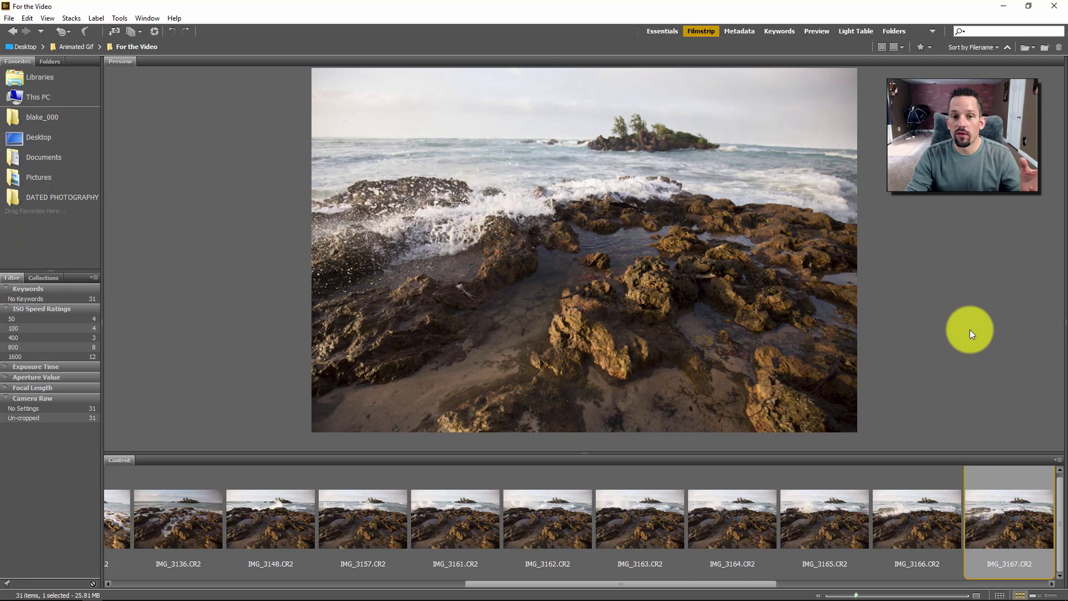
pyautogui.press('Right')
pyautogui.press('Right')
pyautogui.press('Right')
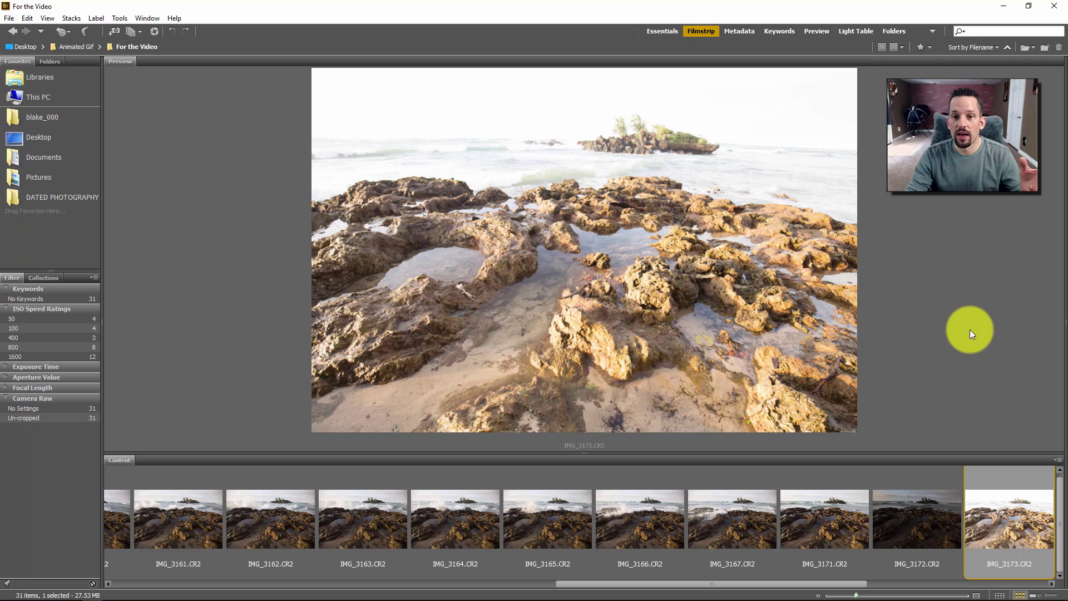
pyautogui.press('Left')
pyautogui.press('Left')
pyautogui.press('Left')
pyautogui.press('Left')
pyautogui.press('Left')
pyautogui.press('Left')
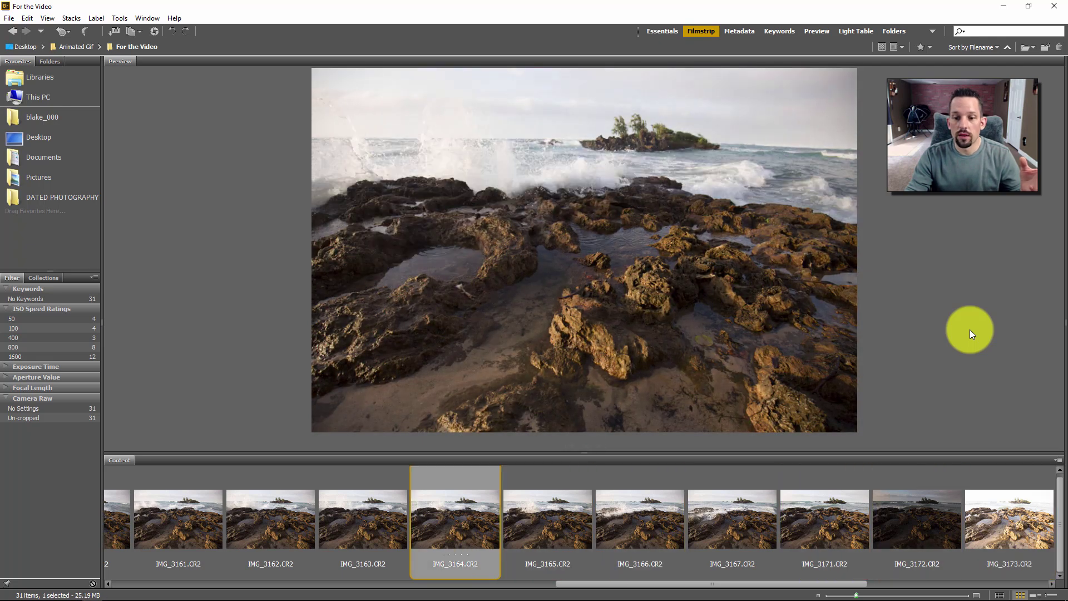
pyautogui.press('Home')
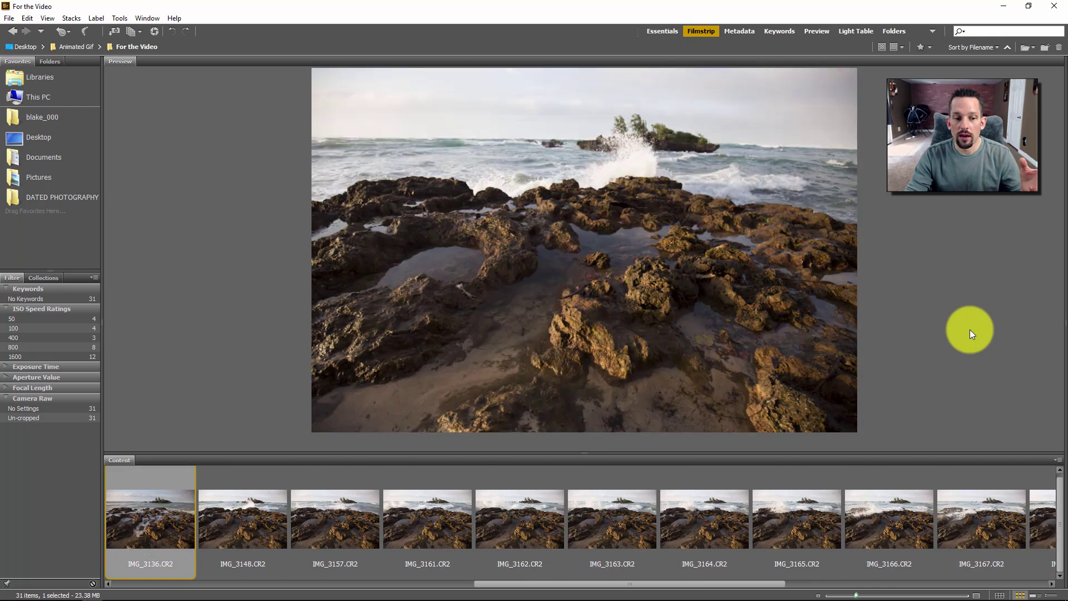
pyautogui.press('Right')
pyautogui.press('Right')
# - Select IMG_3148 as the starting frame, comparing its wave against IMG_3157
pyautogui.click(260, 548)
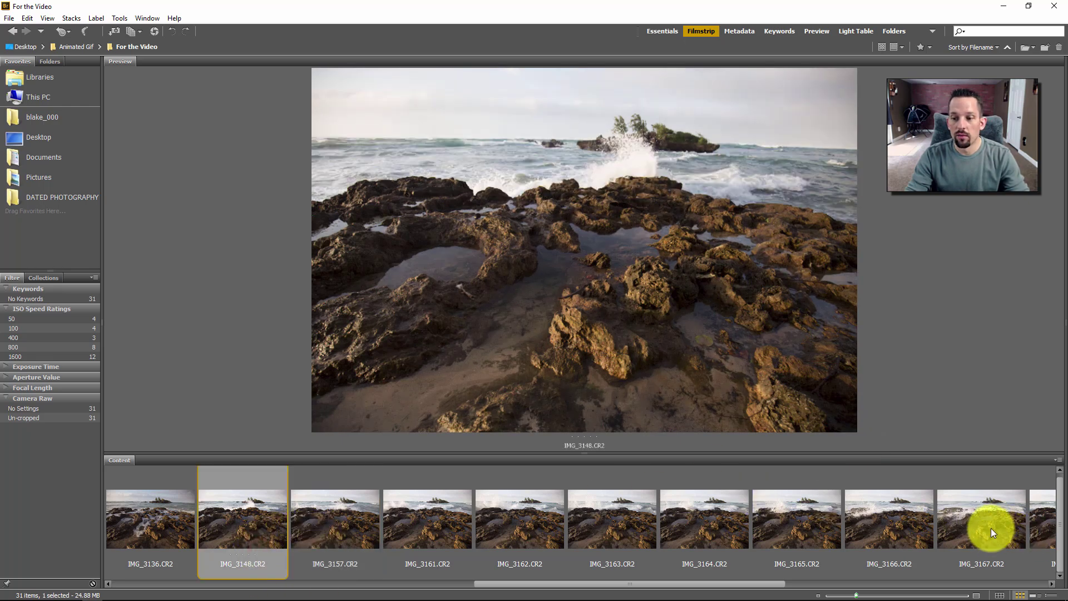
pyautogui.press('Right')
pyautogui.press('Left')
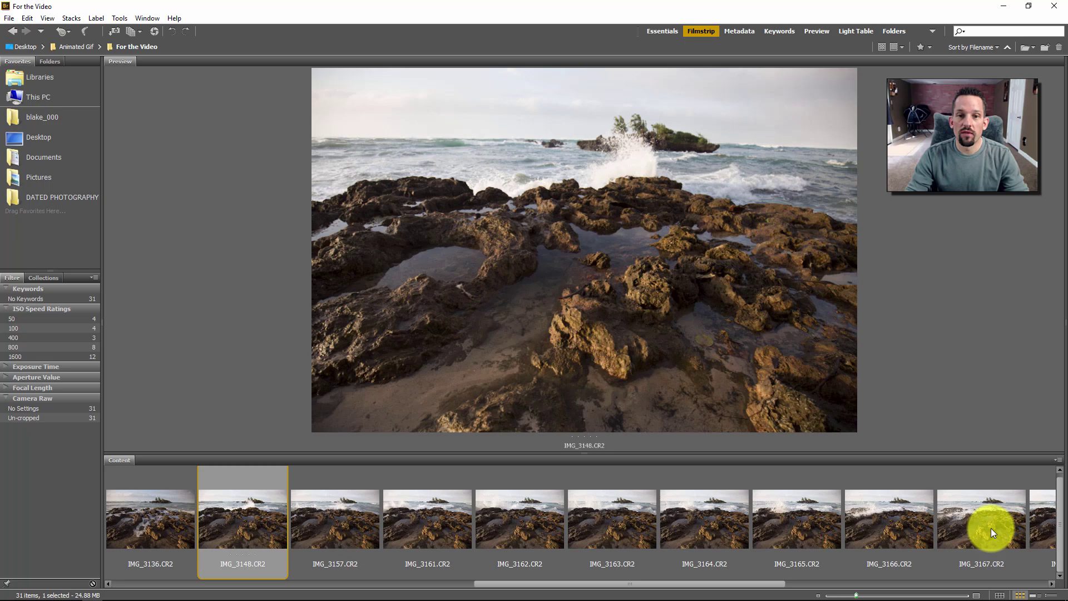
pyautogui.press('Right')
pyautogui.press('Left')
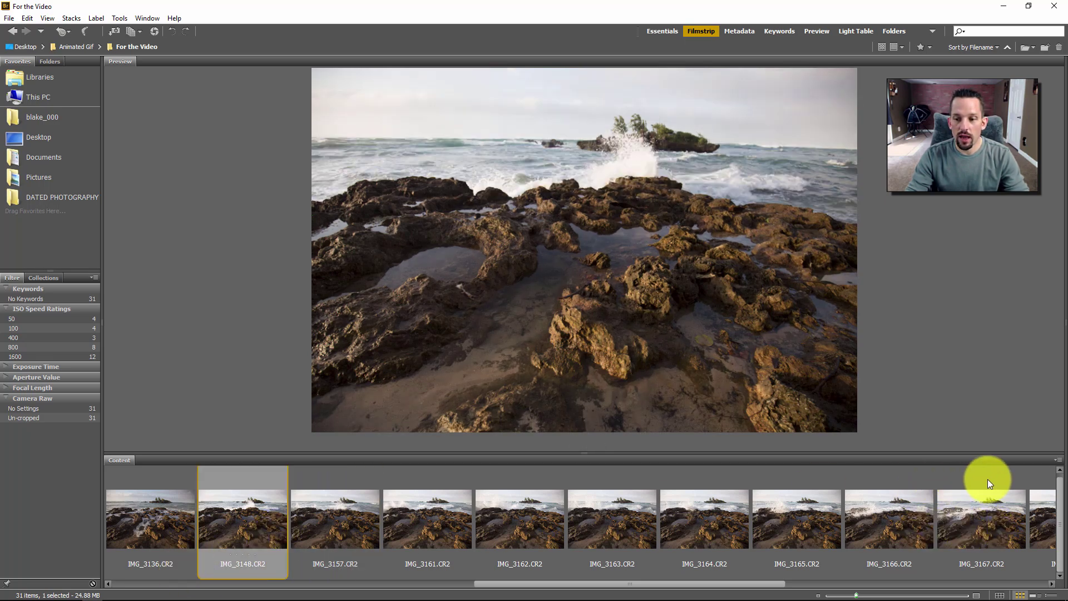
# - Select IMG_3148 through IMG_3167, group them as a stack, and open it in Camera Raw
pyautogui.keyDown('shift'); pyautogui.click(995, 516); pyautogui.keyUp('shift')
pyautogui.rightClick(967, 508)
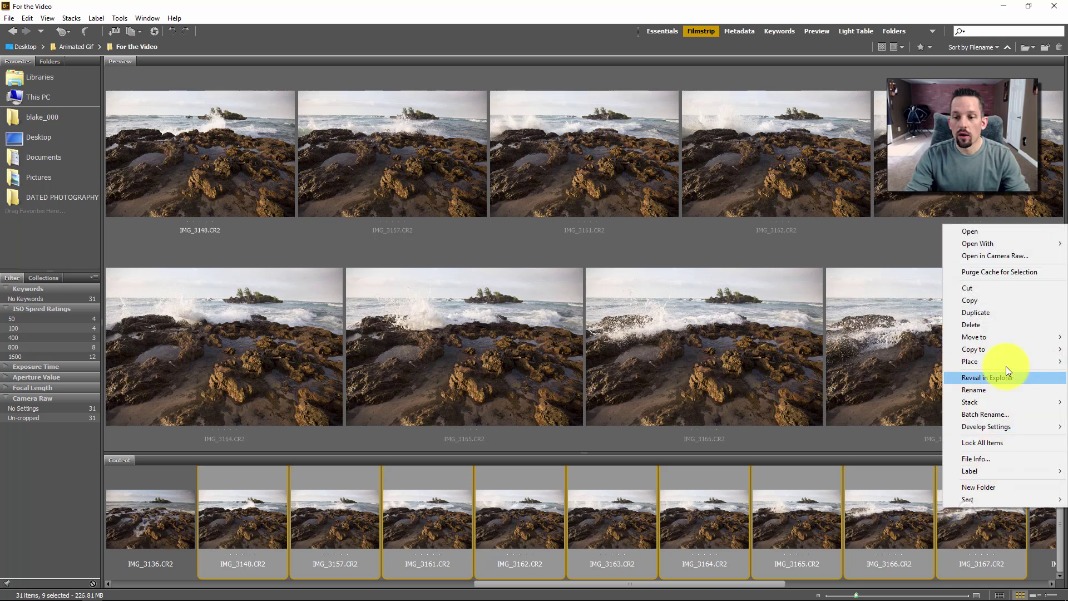
pyautogui.moveTo(980, 401)
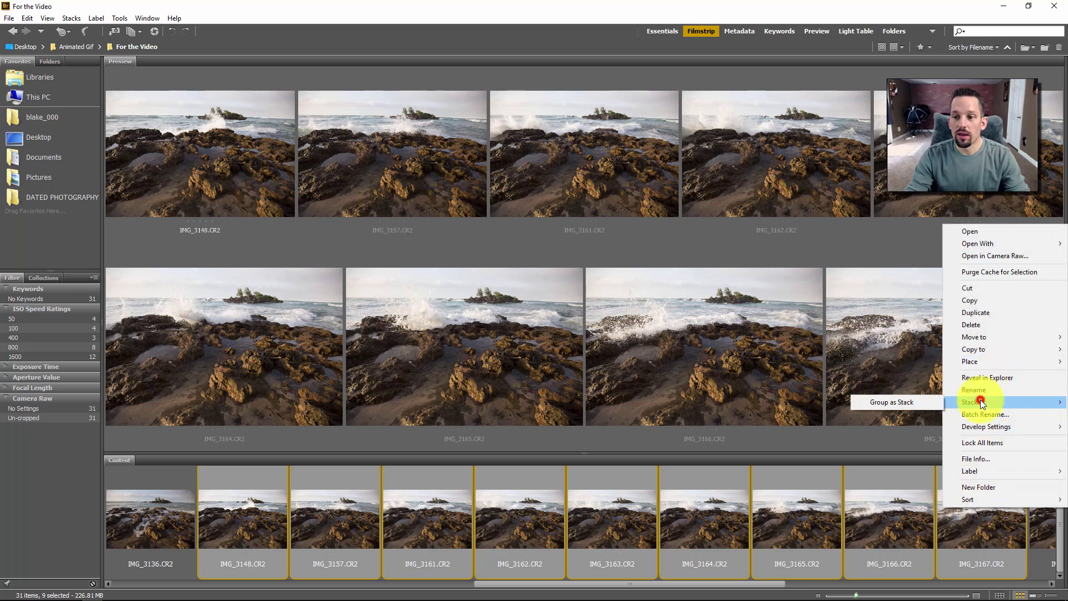
pyautogui.click(913, 402)
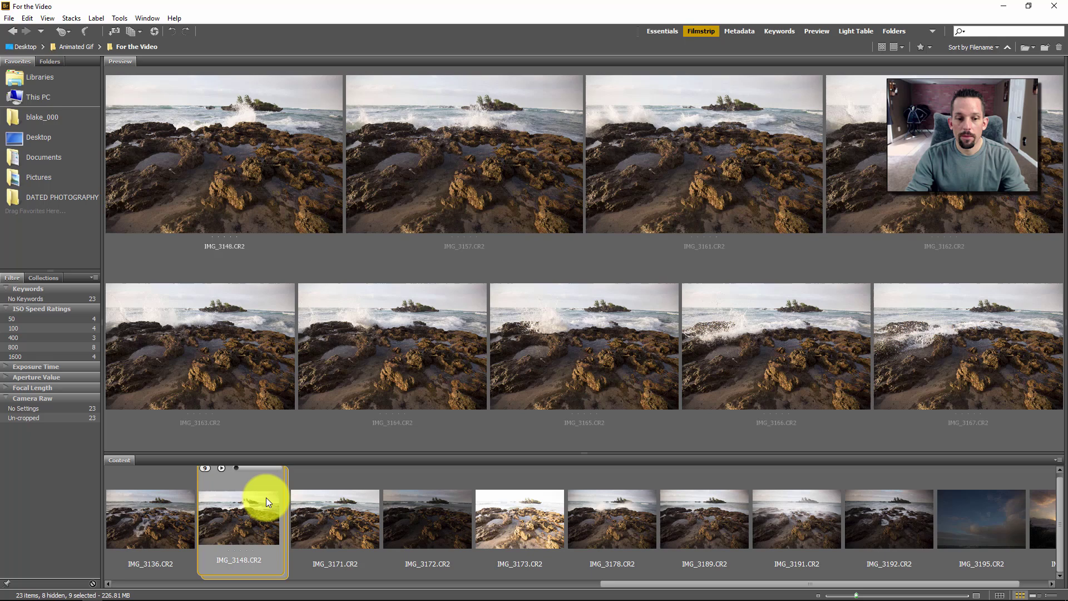
pyautogui.rightClick(266, 483)
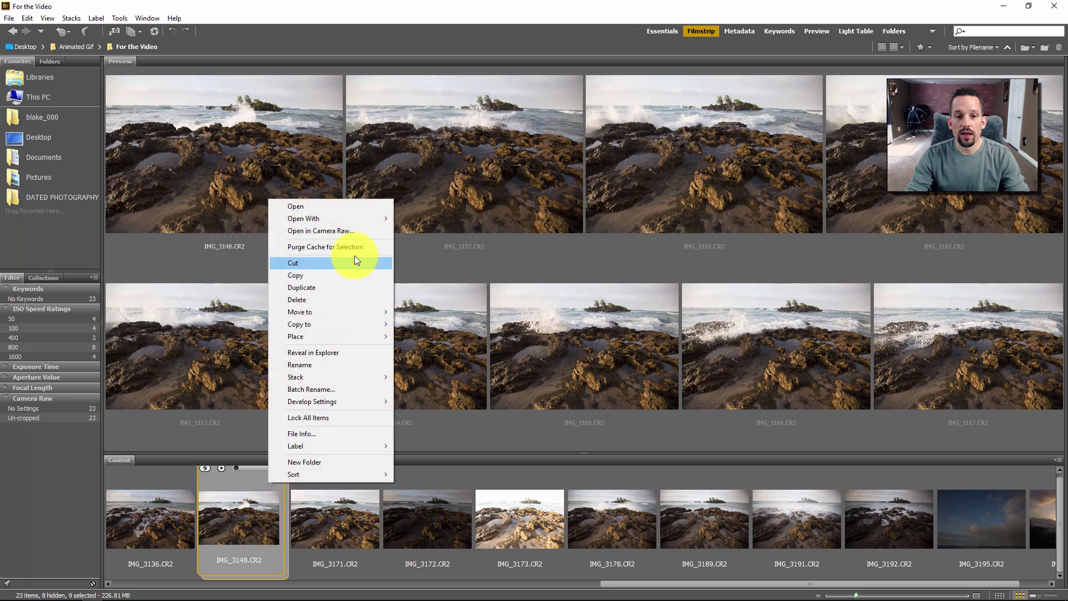
pyautogui.click(338, 232)
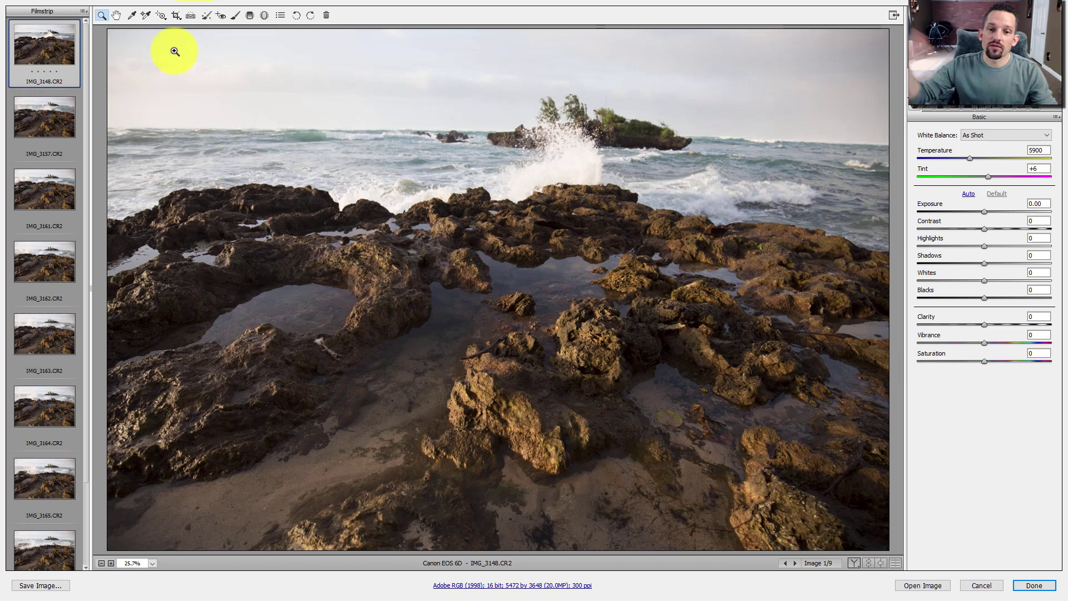
# - Level IMG_3148 by tracing the horizon with the Straighten tool
pyautogui.click(193, 18)
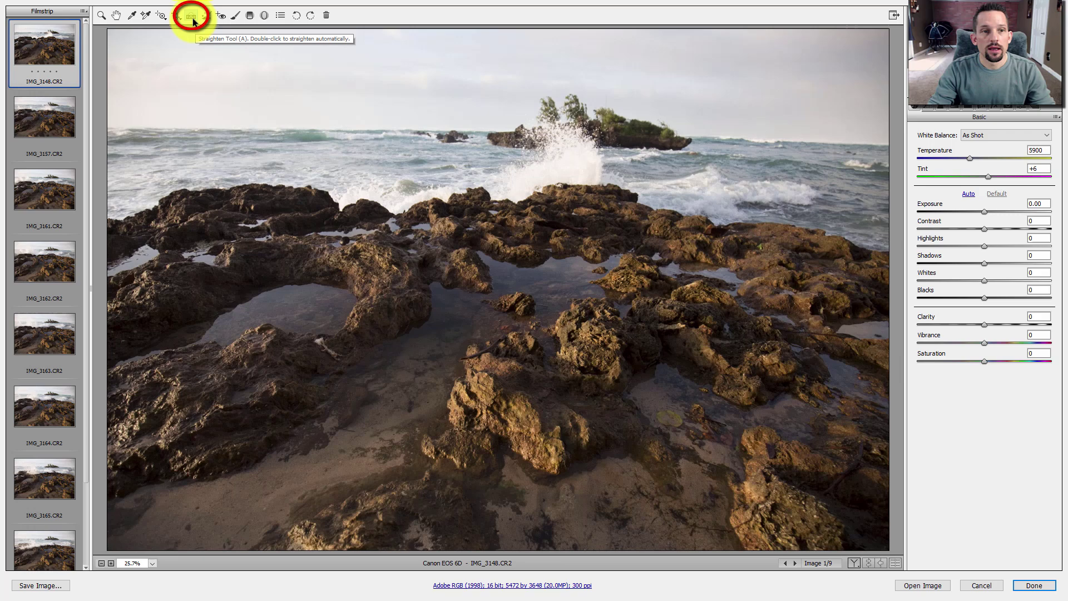
pyautogui.moveTo(108, 127); pyautogui.dragTo(887, 138)
pyautogui.press('Return')
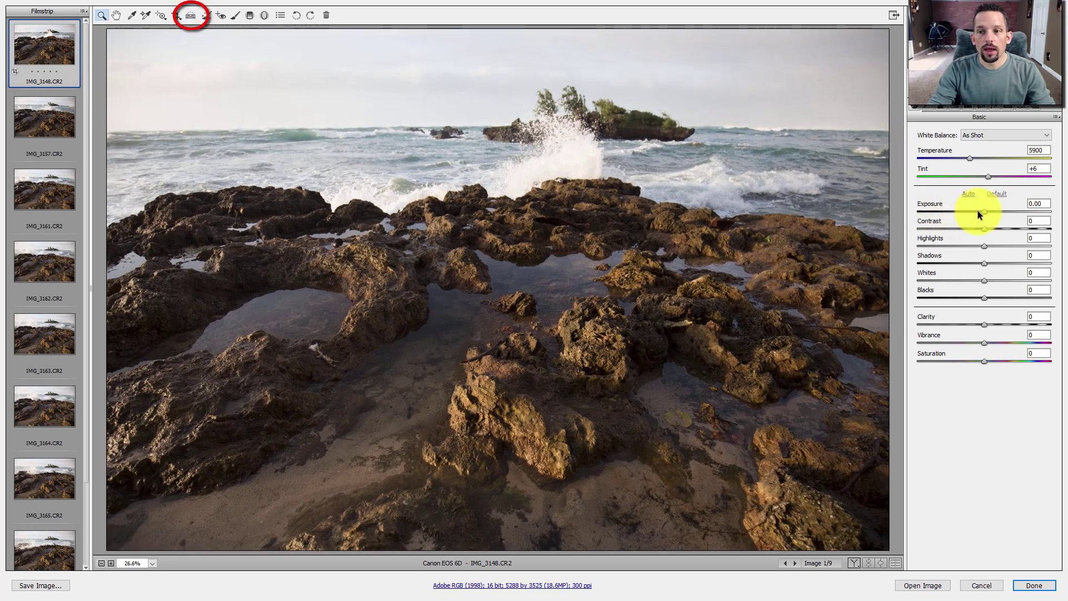
# - Set Exposure -0.75, Highlights -21, Temperature 6650 and Whites +5
pyautogui.moveTo(984, 211); pyautogui.dragTo(970, 212)
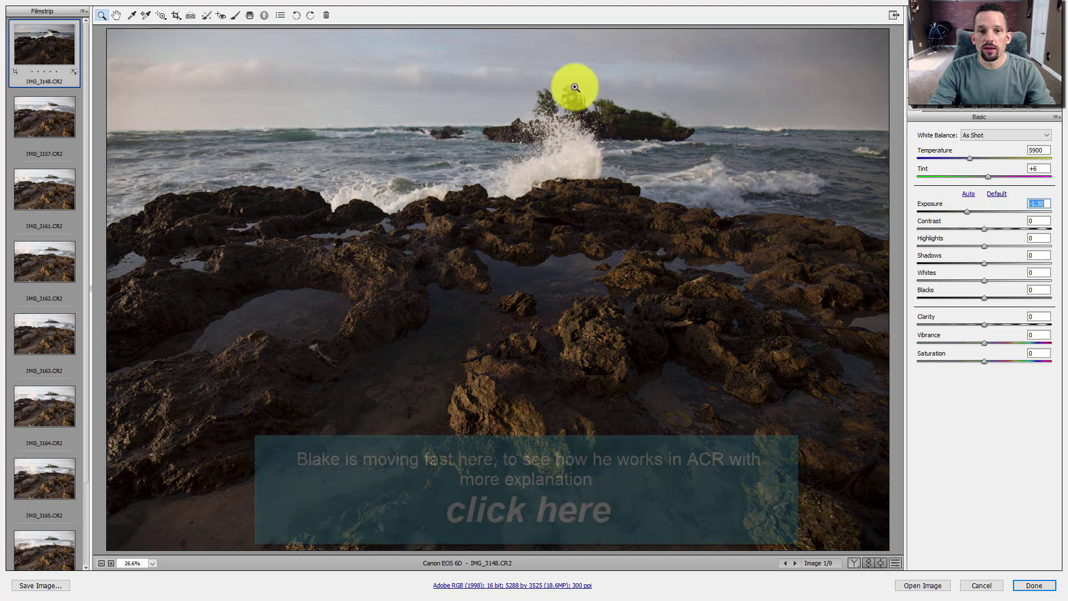
pyautogui.moveTo(984, 245); pyautogui.dragTo(1051, 263)
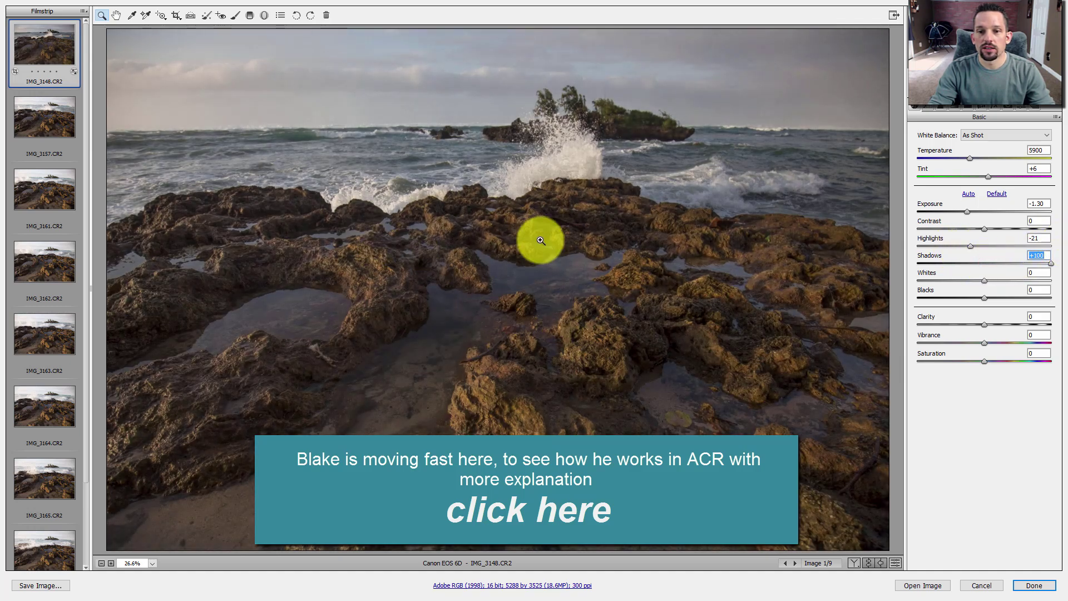
pyautogui.moveTo(971, 212); pyautogui.dragTo(996, 225)
pyautogui.moveTo(970, 158); pyautogui.dragTo(993, 175)
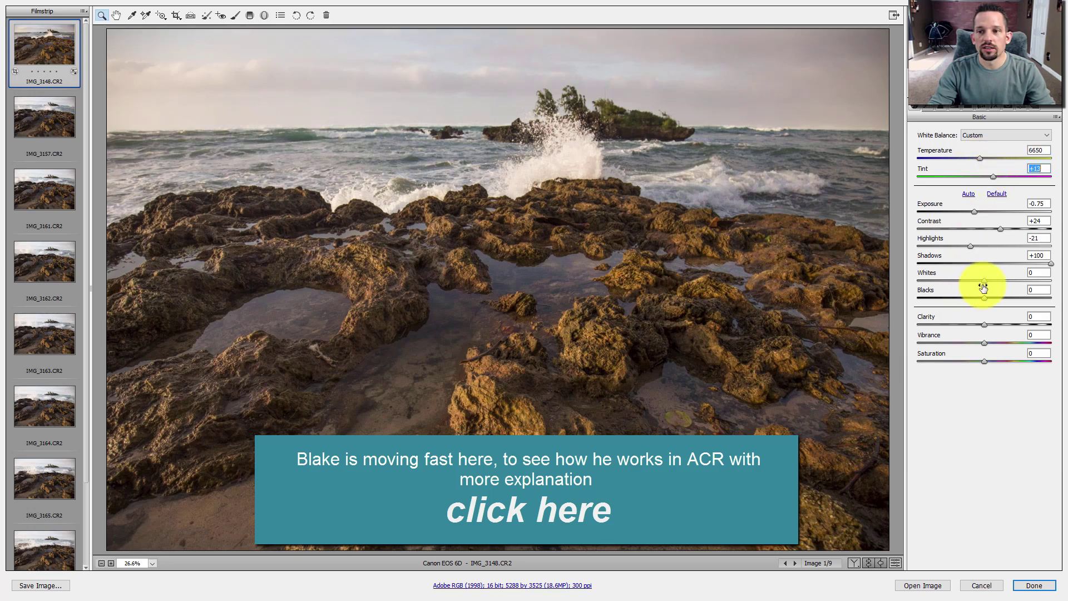
pyautogui.moveTo(980, 280)
pyautogui.mouseDown()
pyautogui.moveTo(964, 279)
pyautogui.moveTo(997, 278)
pyautogui.moveTo(979, 278)
pyautogui.moveTo(988, 278)
pyautogui.moveTo(978, 295)
pyautogui.moveTo(988, 301)
pyautogui.moveTo(980, 298)
pyautogui.mouseUp()
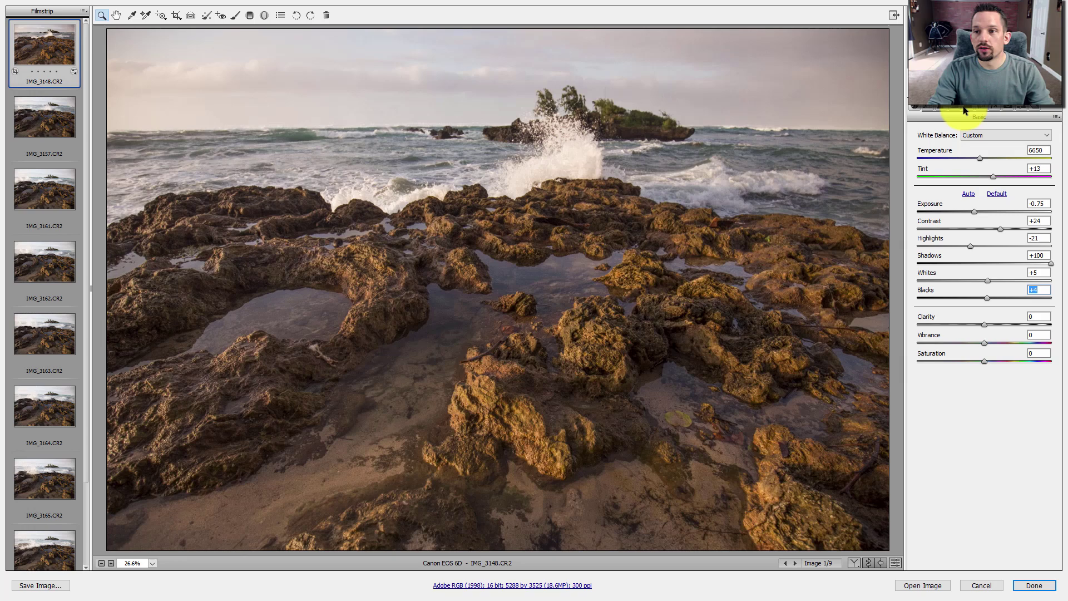
# - Draw a graduated filter over the photo, nudge its top edge, and hide the mask overlay
pyautogui.click(250, 16)
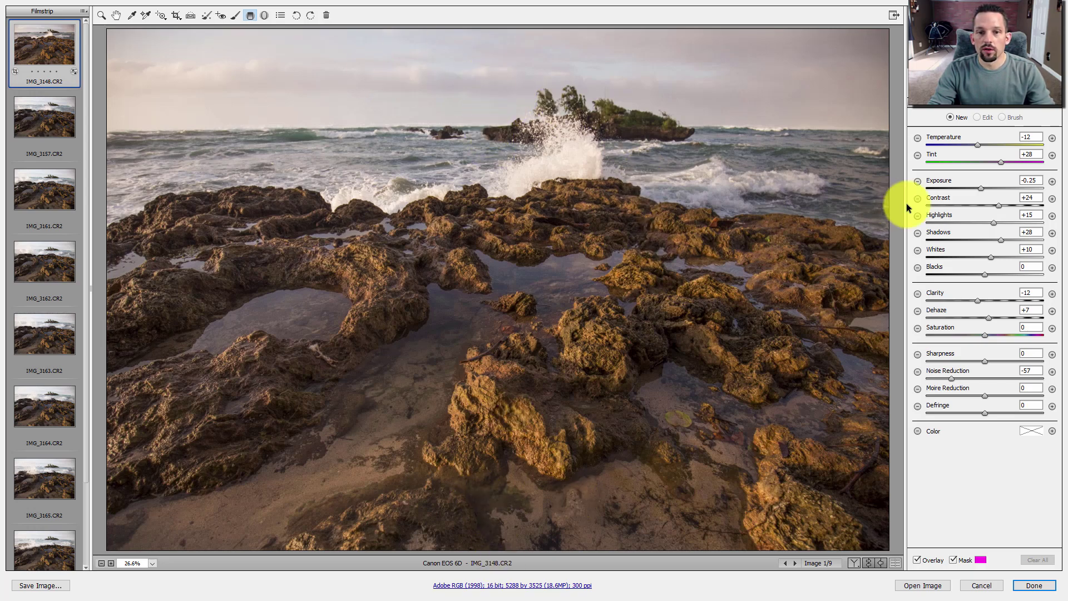
pyautogui.click(1053, 181)
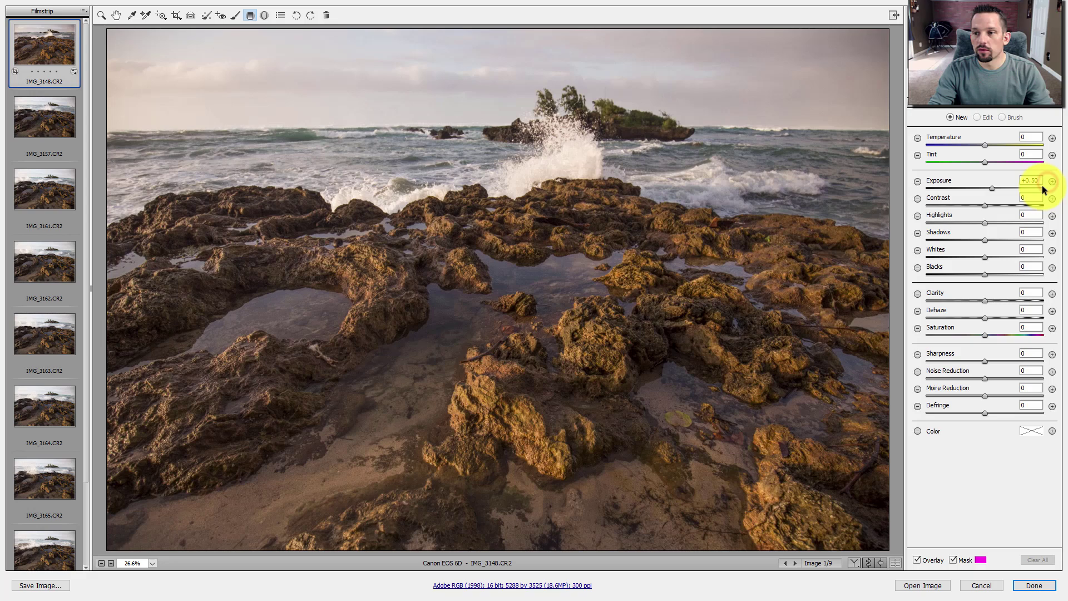
pyautogui.moveTo(489, 318); pyautogui.dragTo(462, 98)
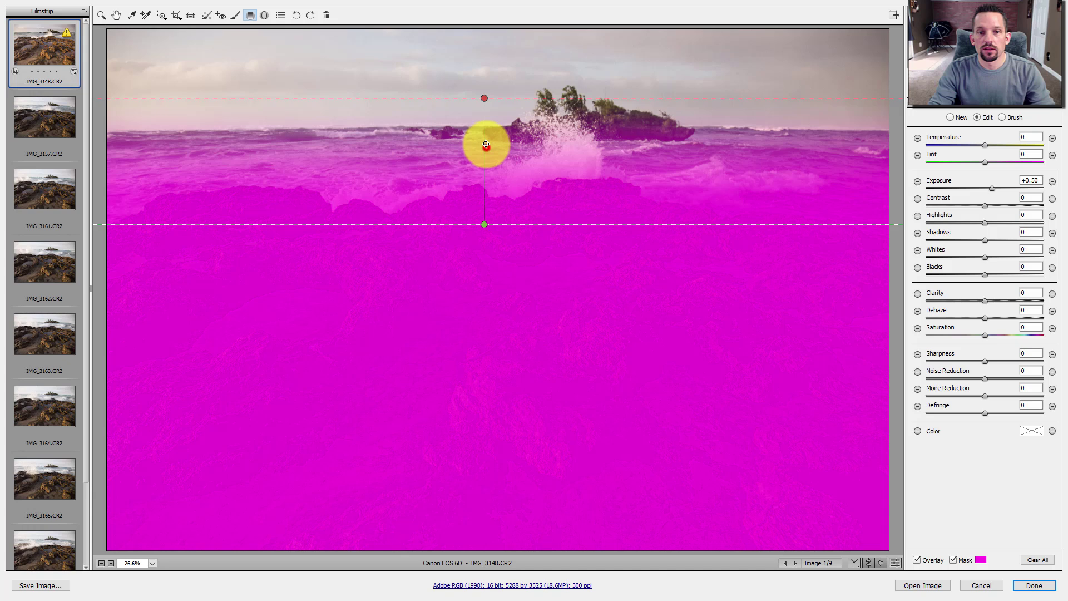
pyautogui.moveTo(484, 143); pyautogui.dragTo(486, 142)
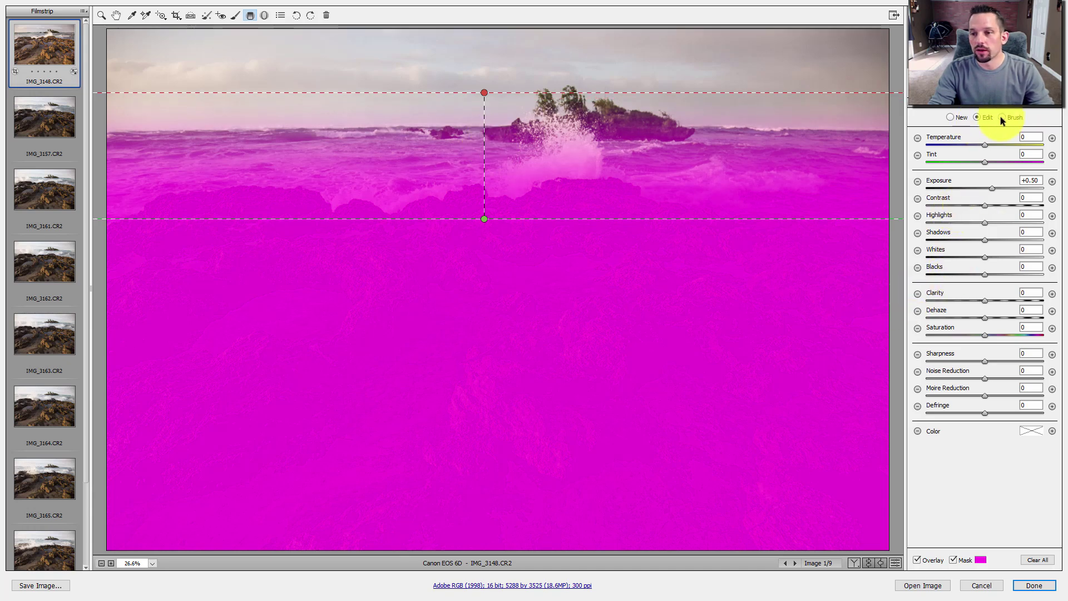
pyautogui.click(955, 561)
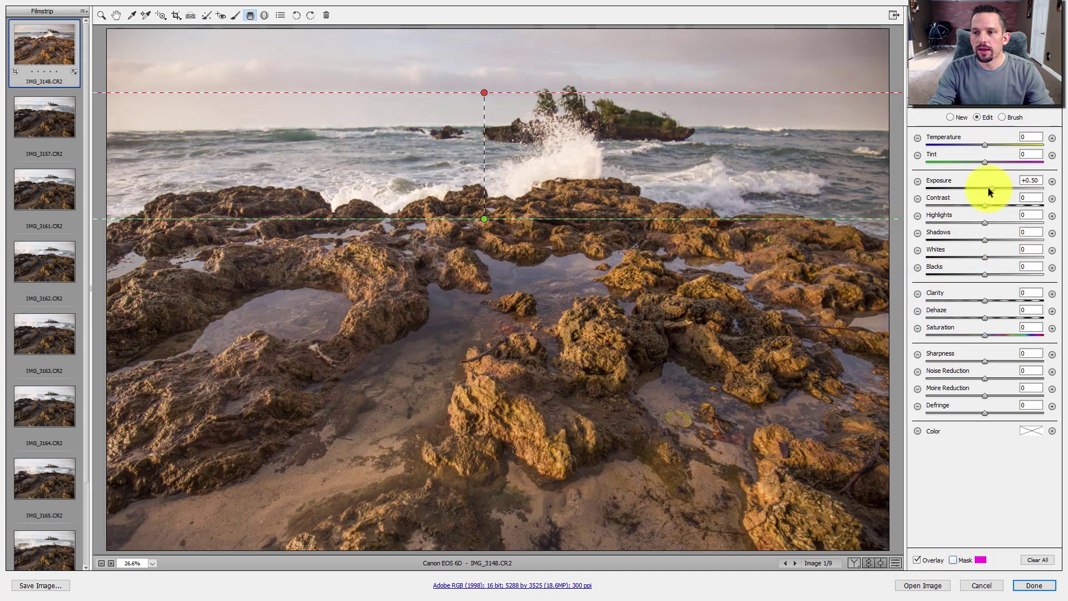
# - Tune the filter to Exposure +0.85, Contrast +52, Highlights -53 and Shadows +14
pyautogui.moveTo(994, 188); pyautogui.dragTo(993, 243)
pyautogui.click(999, 223)
pyautogui.moveTo(987, 303)
pyautogui.mouseDown()
pyautogui.moveTo(1000, 298)
pyautogui.moveTo(987, 299)
pyautogui.mouseUp()
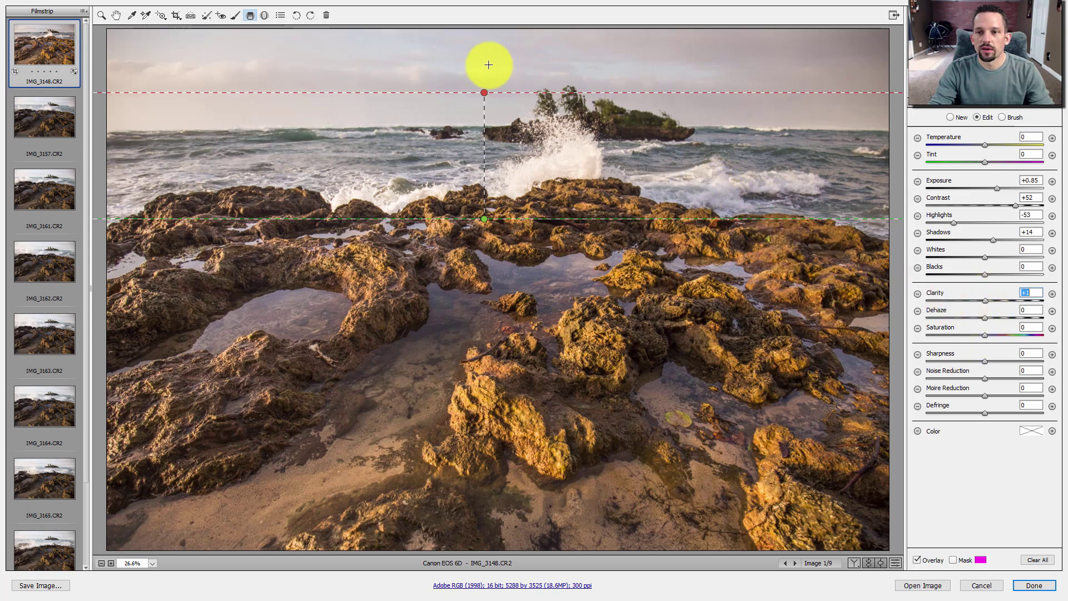
# - Drag a new gradient down from the sky with Temperature -18, Tint -2, Contrast +30, Highlights -3
pyautogui.click(953, 118)
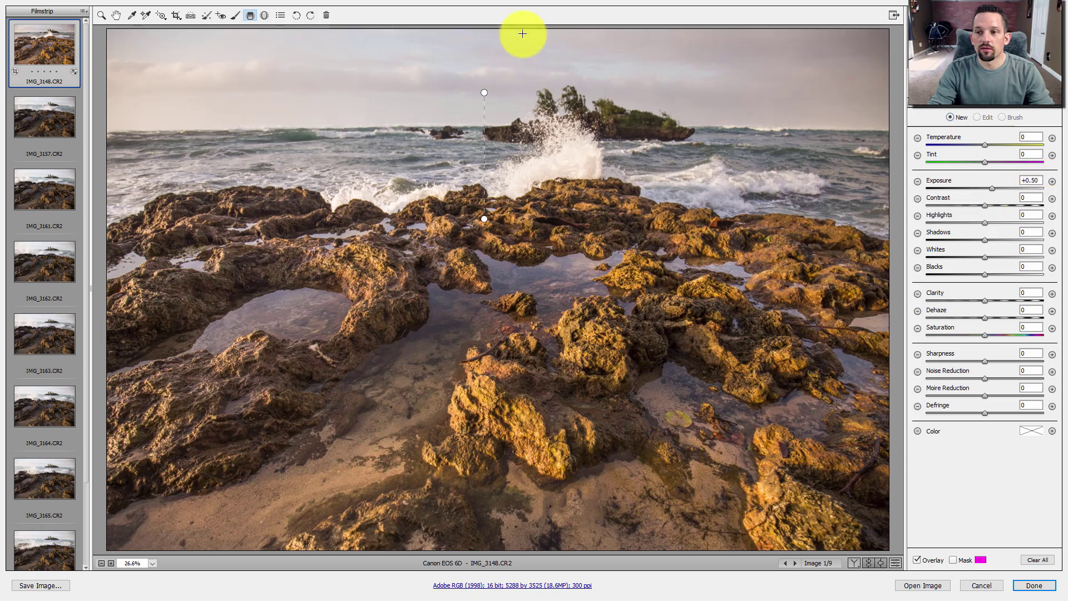
pyautogui.moveTo(512, 47); pyautogui.dragTo(513, 136)
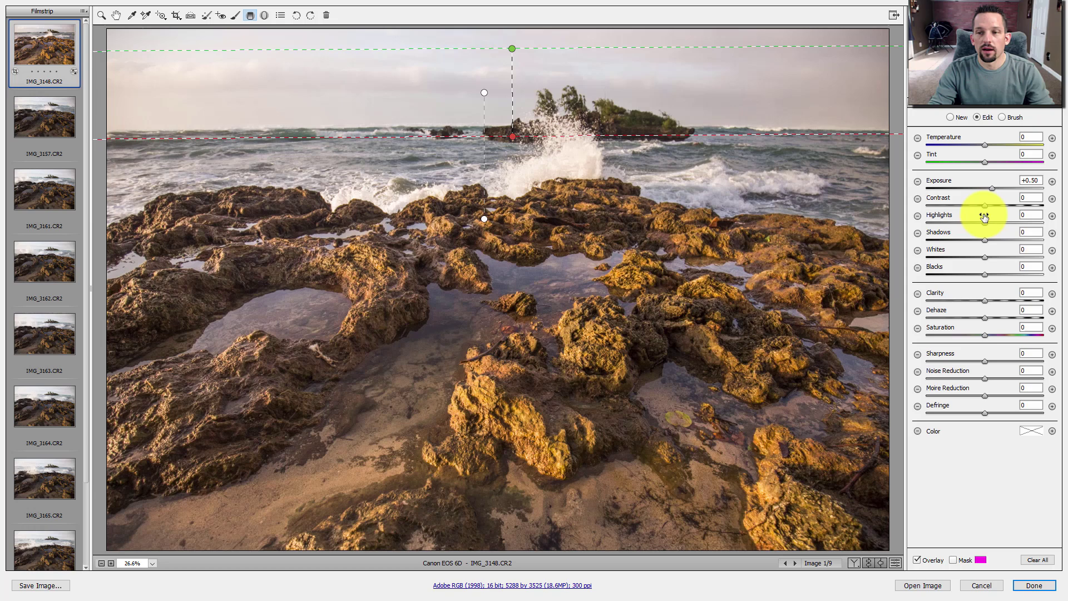
pyautogui.moveTo(981, 215); pyautogui.dragTo(998, 203)
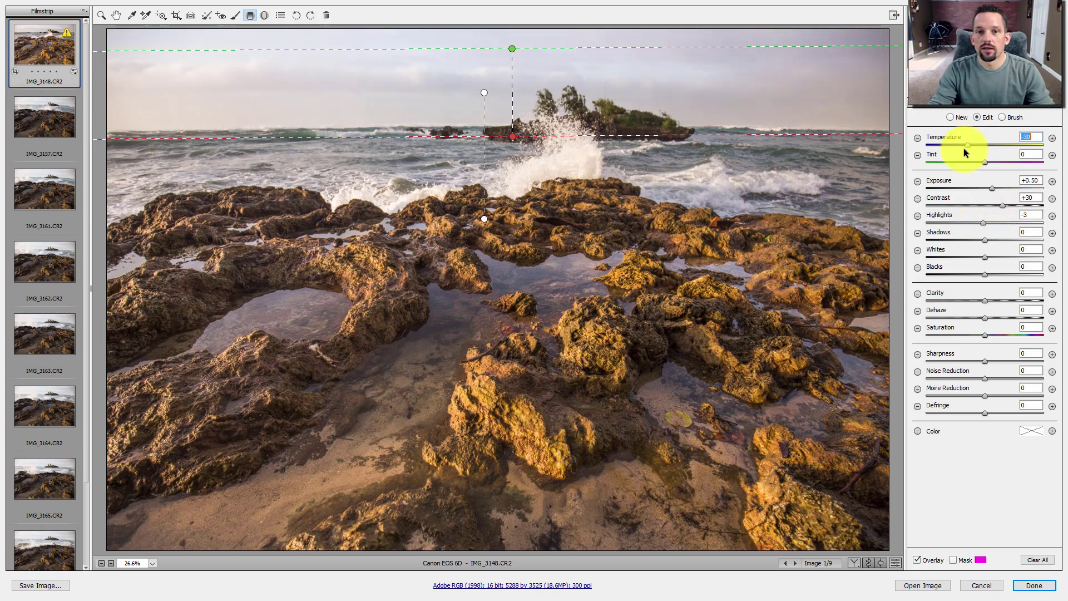
pyautogui.moveTo(966, 148); pyautogui.dragTo(983, 163)
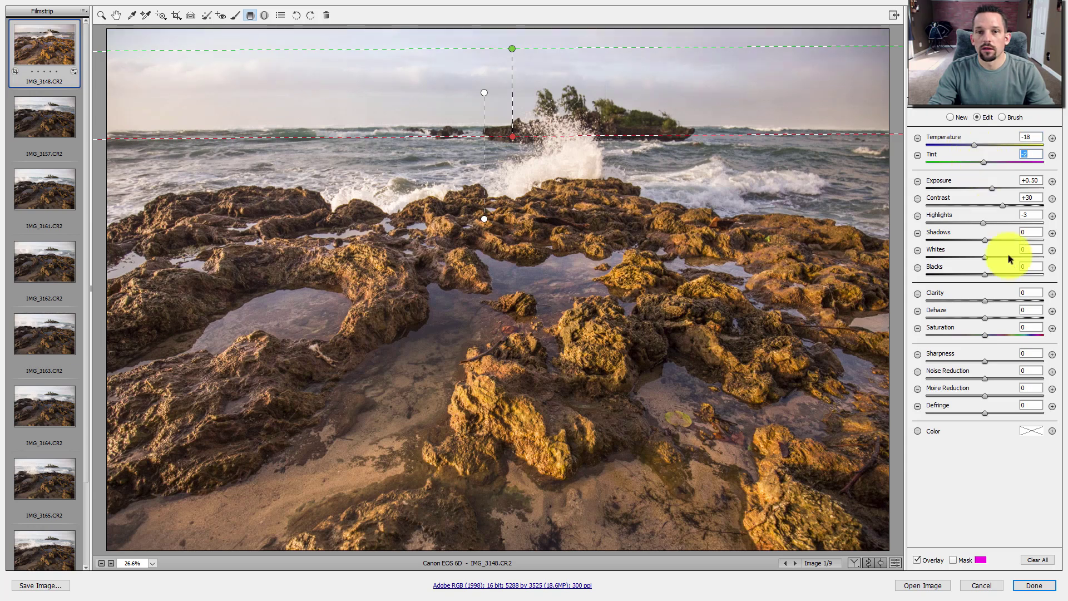
pyautogui.click(38, 63)
pyautogui.scroll(-2, 53, 334)
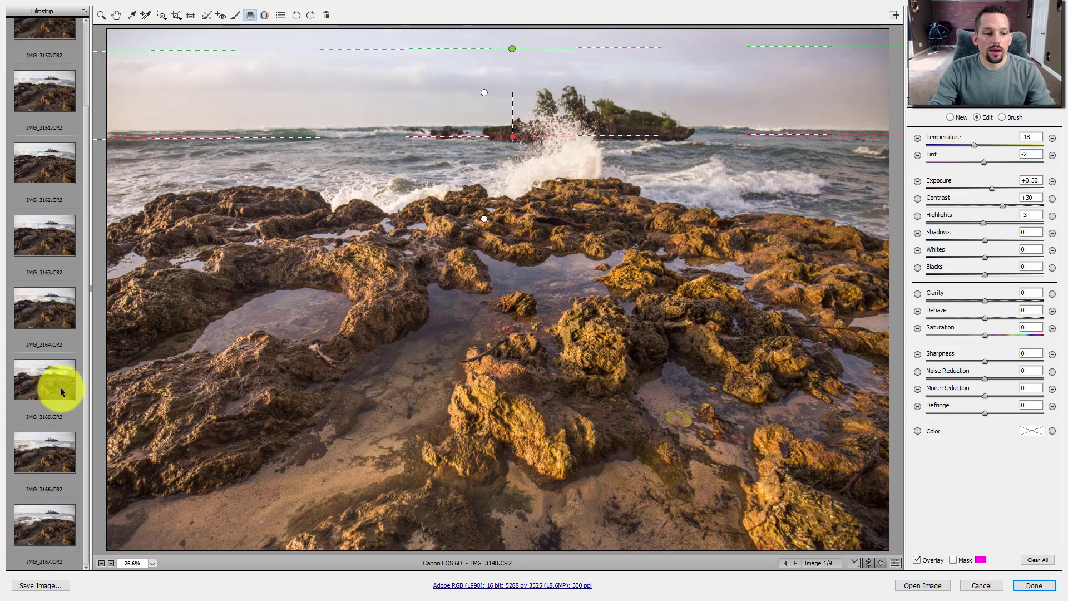
# - Select all nine frames and sync settings with Crop and Local Adjustments checked
pyautogui.keyDown('shift'); pyautogui.click(52, 520); pyautogui.keyUp('shift')
pyautogui.scroll(2, 25, 82)
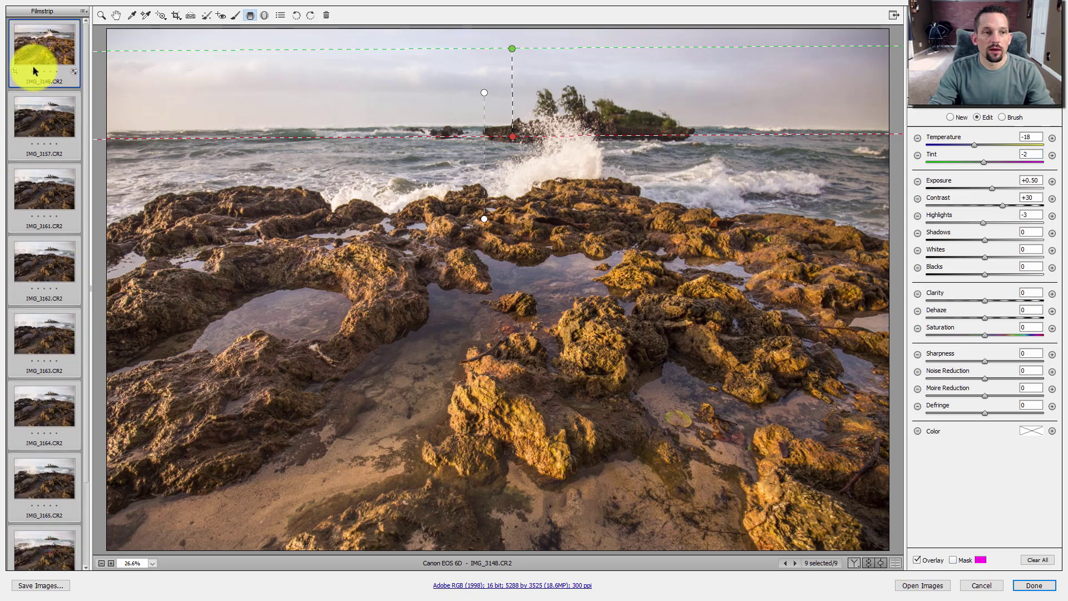
pyautogui.rightClick(34, 67)
pyautogui.click(73, 68)
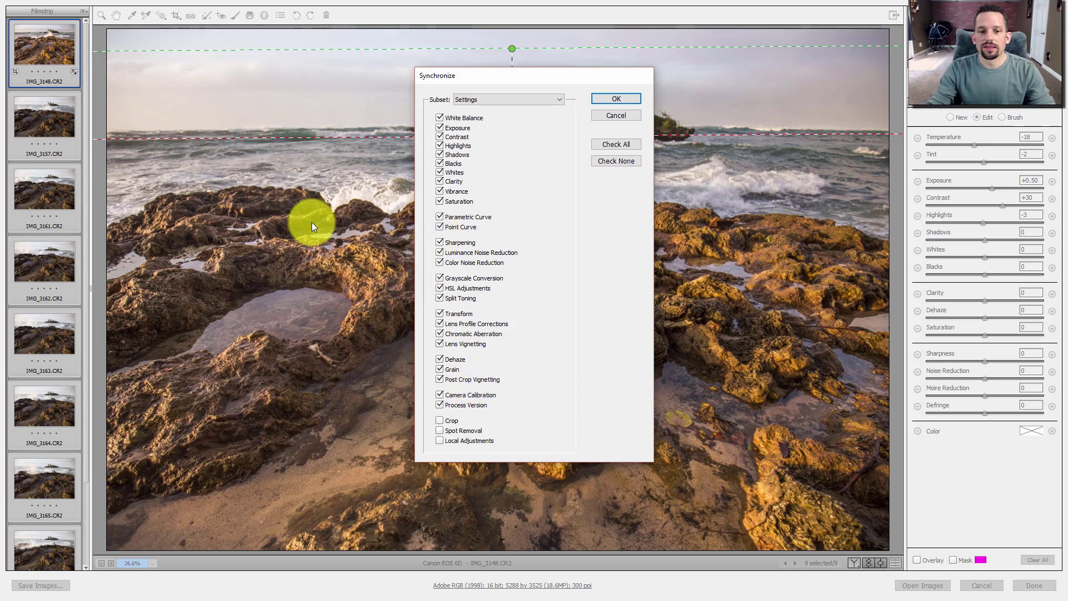
pyautogui.click(450, 422)
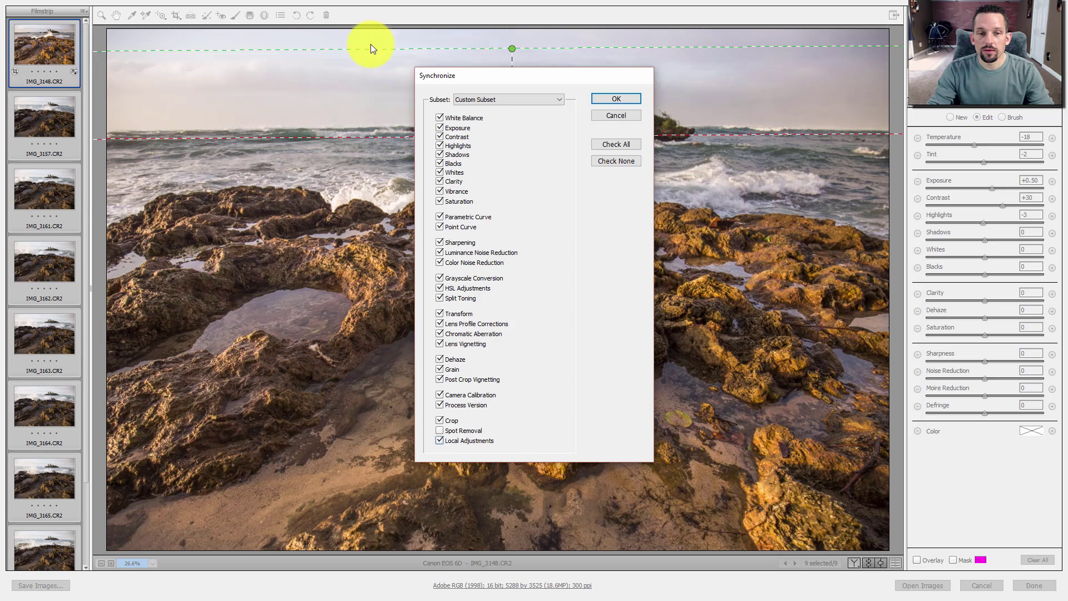
pyautogui.click(440, 439)
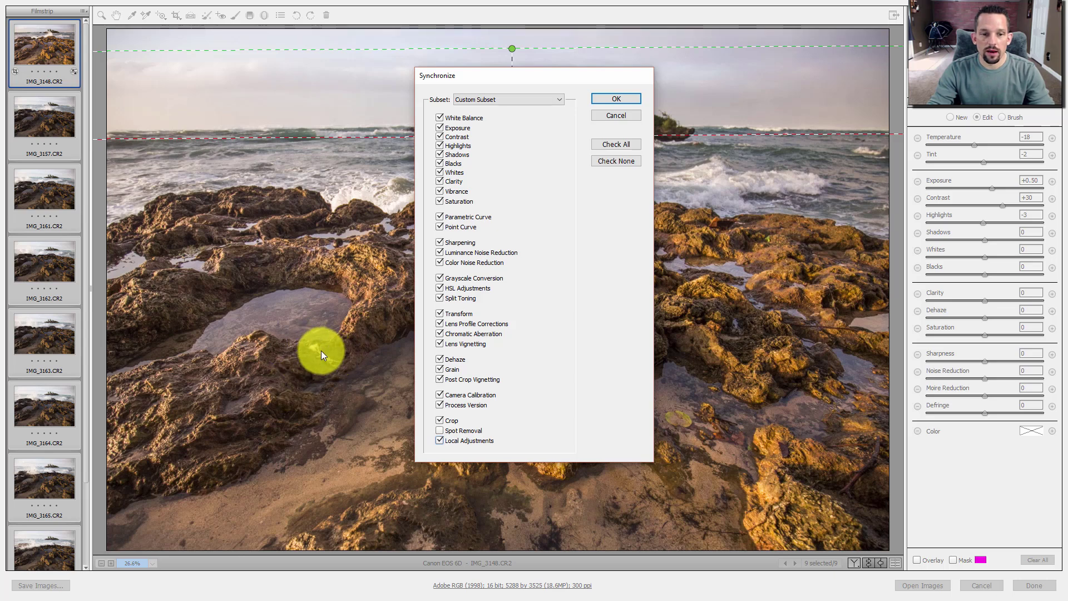
pyautogui.click(617, 99)
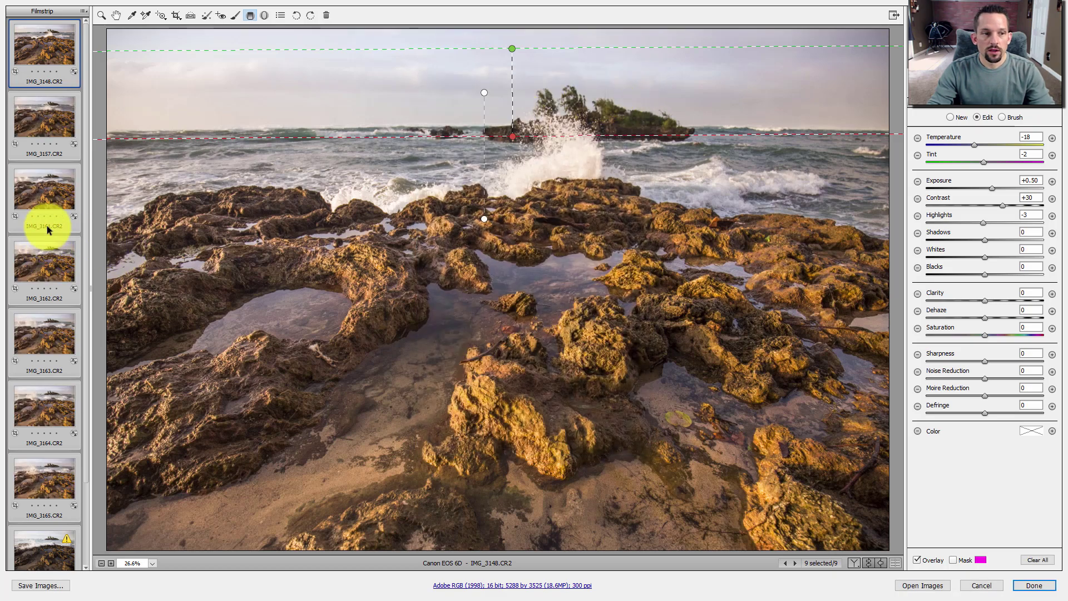
# - Inspect both synced graduated filters on the last frame, IMG_3167
pyautogui.scroll(-2, 43, 316)
pyautogui.click(31, 521)
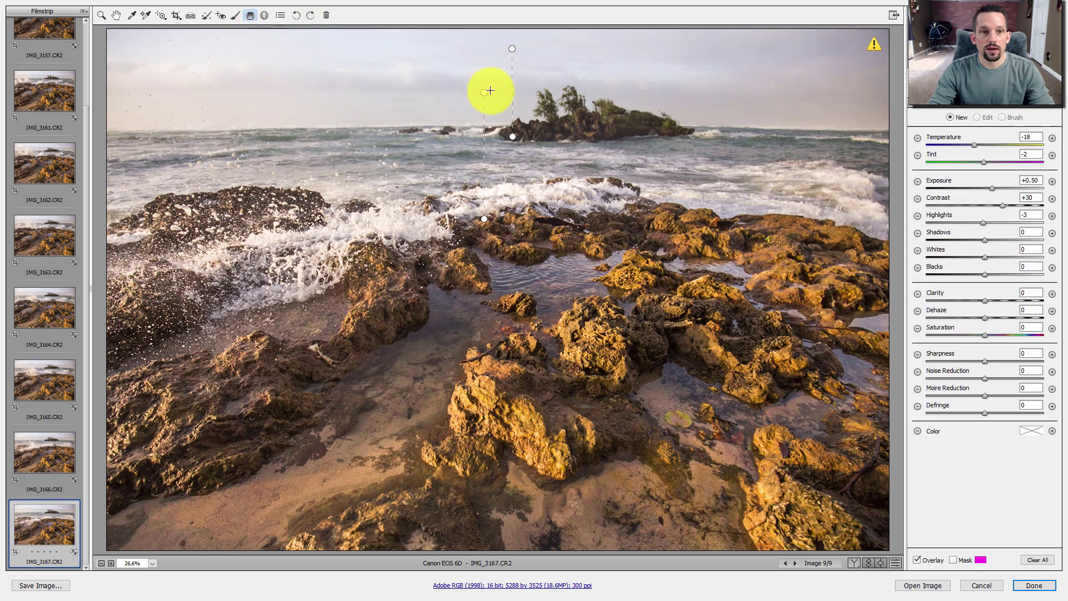
pyautogui.click(510, 96)
pyautogui.click(483, 111)
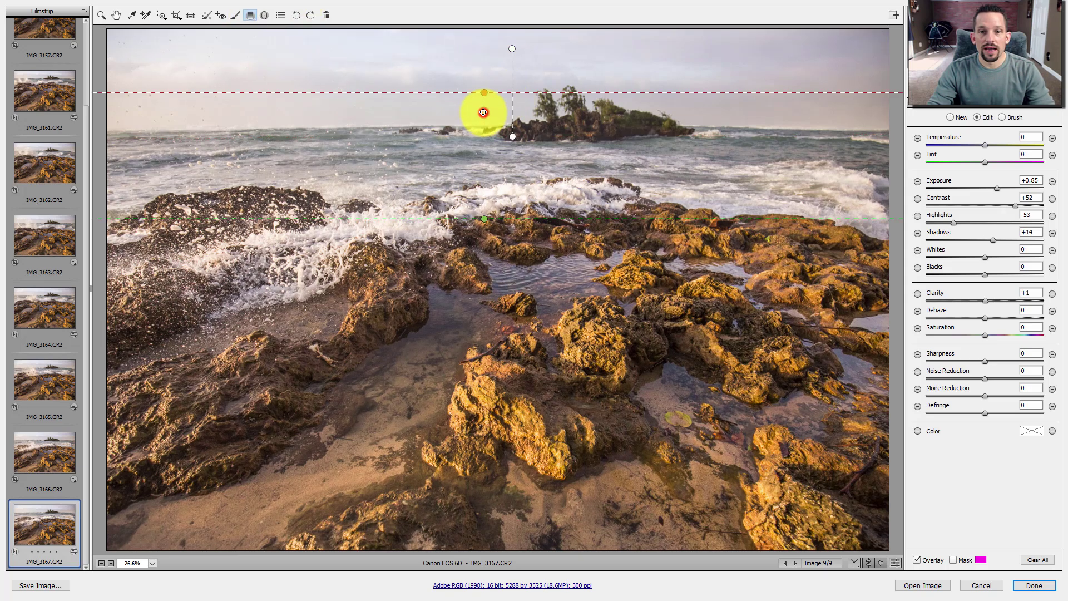
# - Reselect IMG_3148 and finish Camera Raw with Done
pyautogui.scroll(2, 40, 55)
pyautogui.click(39, 51)
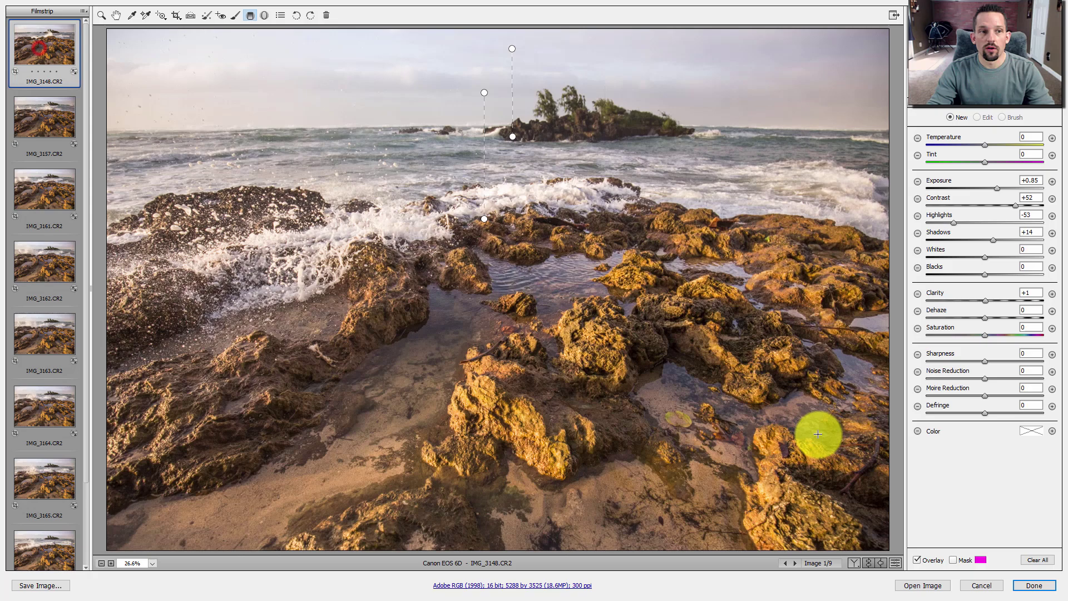
pyautogui.click(1028, 586)
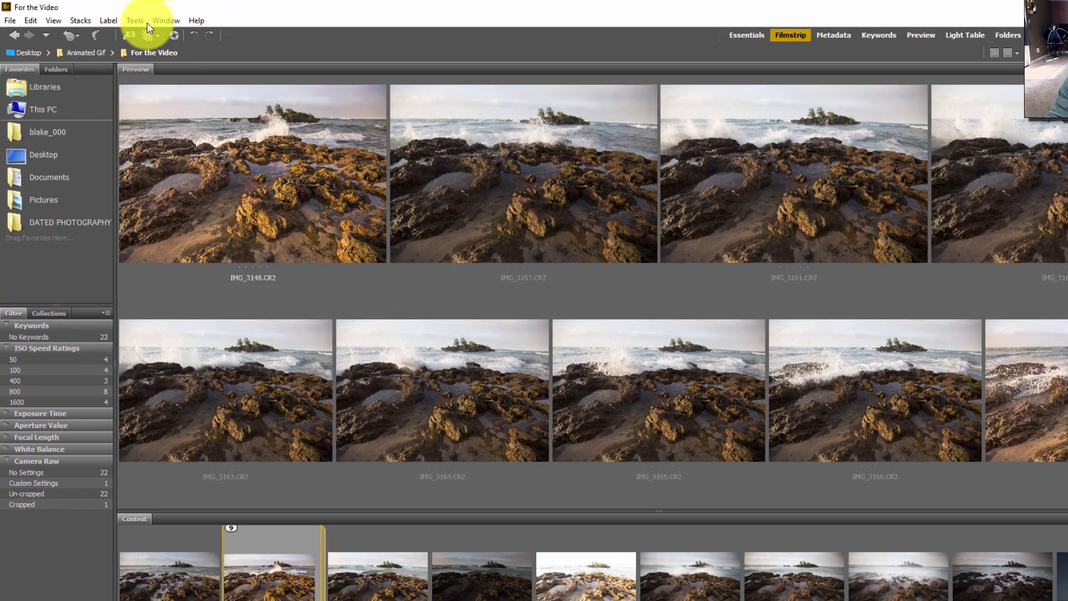
# - Run Tools > Photoshop > Load Files into Photoshop Layers on the nine edited frames
pyautogui.click(119, 18)
pyautogui.click(158, 219)
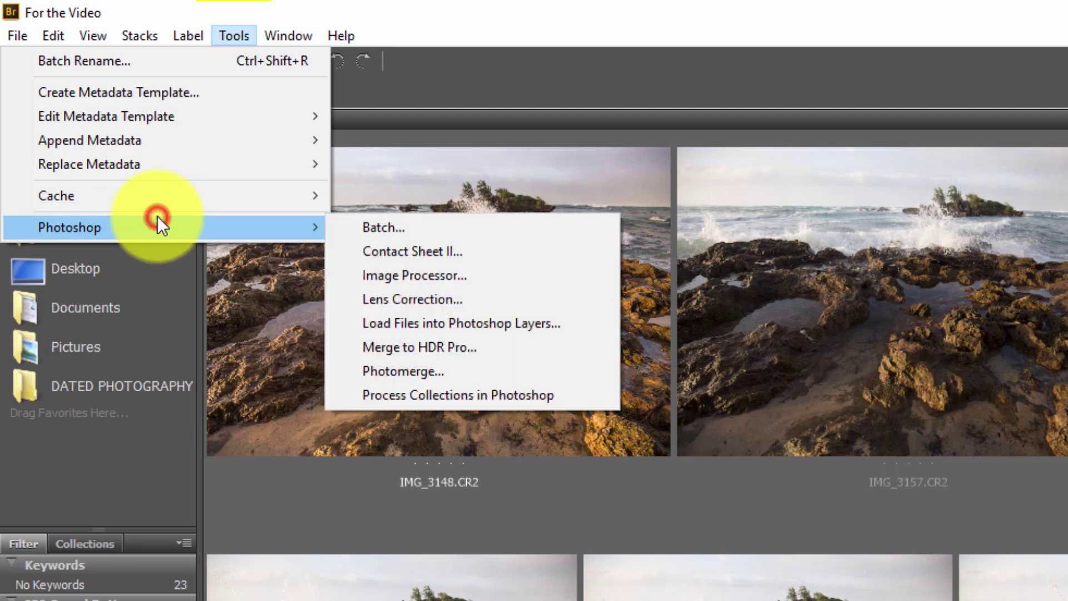
pyautogui.click(413, 323)
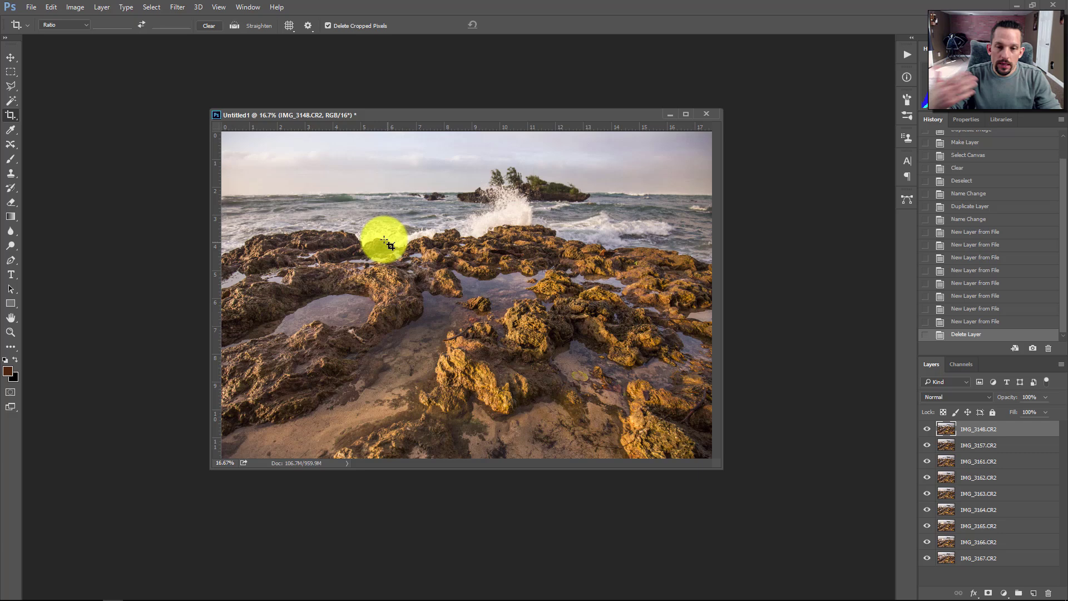
# - Fit the nine-layer wave document on screen and move its window up and left
pyautogui.rightClick(470, 245)
pyautogui.click(477, 252)
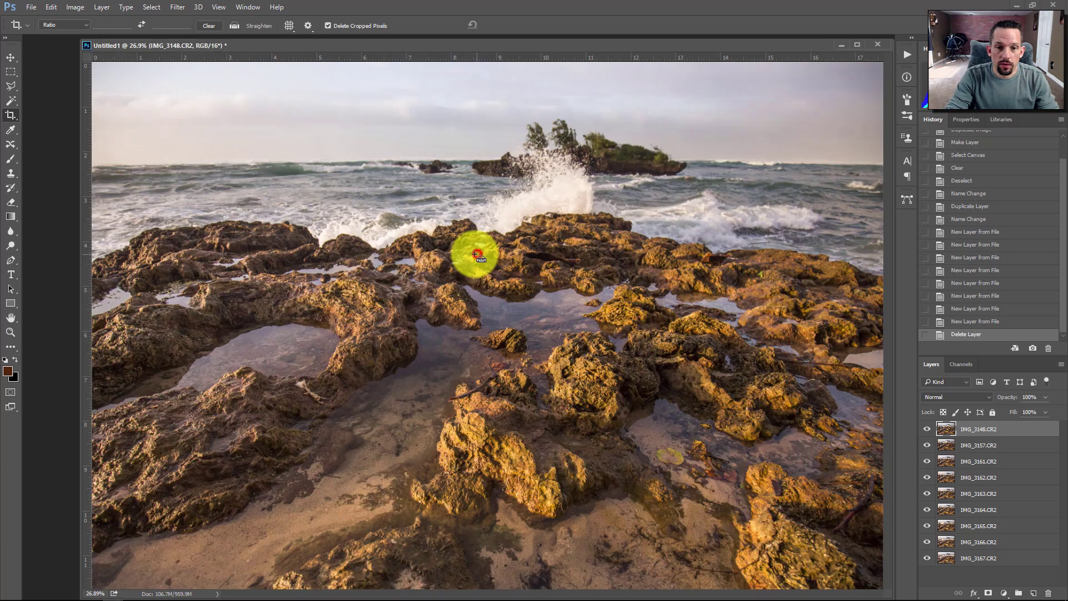
pyautogui.moveTo(432, 47); pyautogui.dragTo(405, 40)
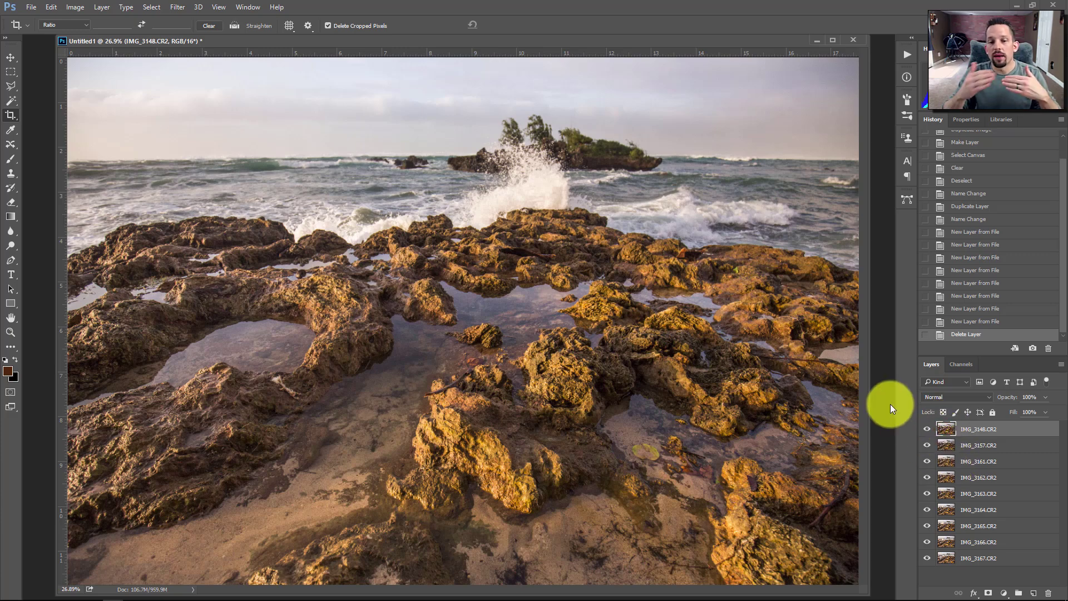
# - Add a Gradient Map adjustment layer using the brown-to-cream preset
pyautogui.click(1004, 593)
pyautogui.click(984, 571)
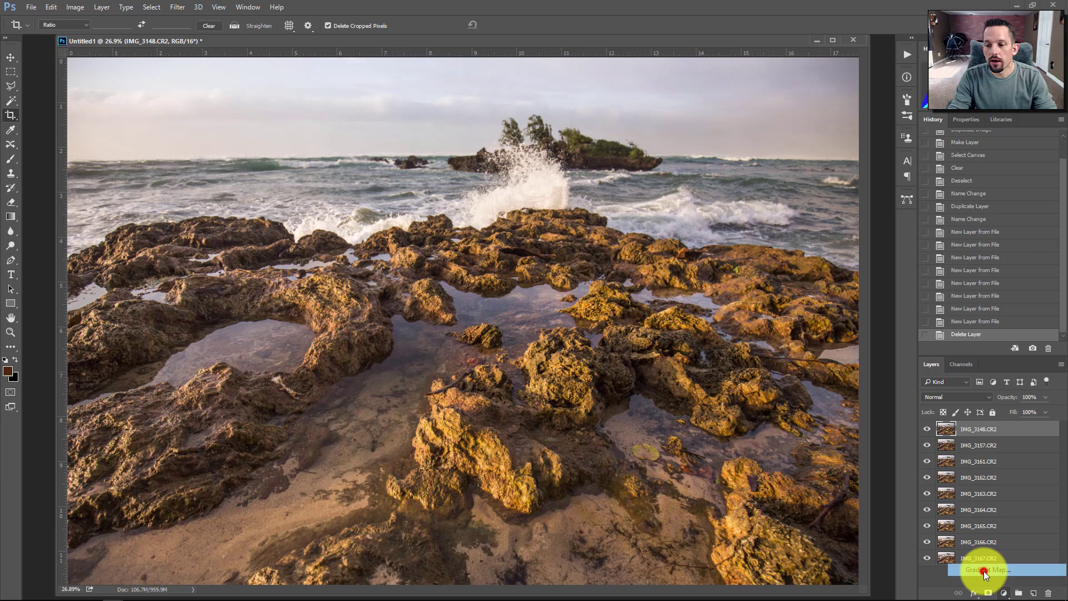
pyautogui.click(947, 157)
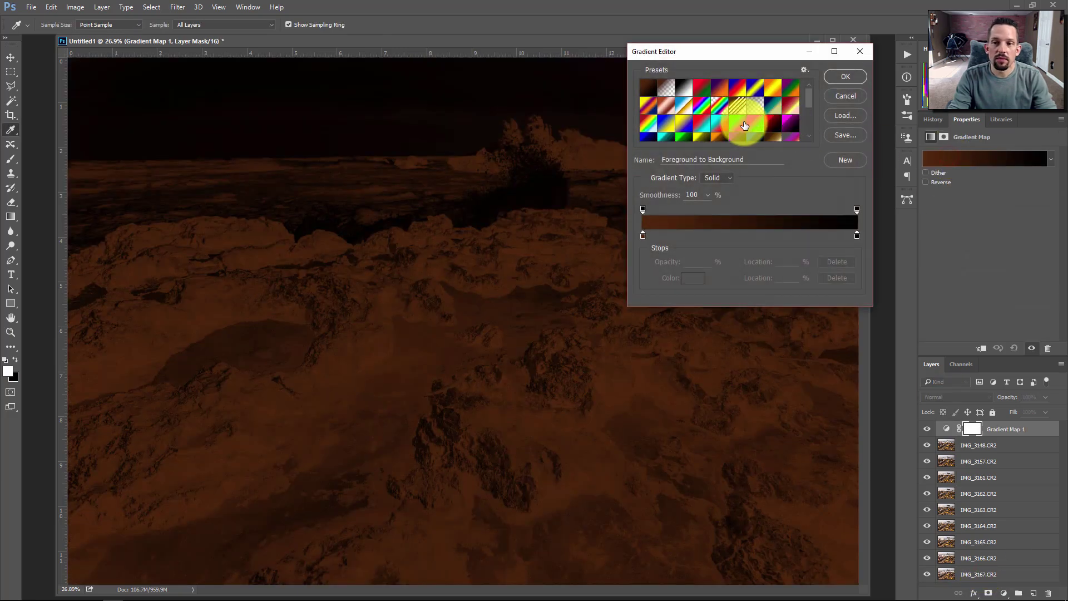
pyautogui.click(773, 140)
pyautogui.click(842, 76)
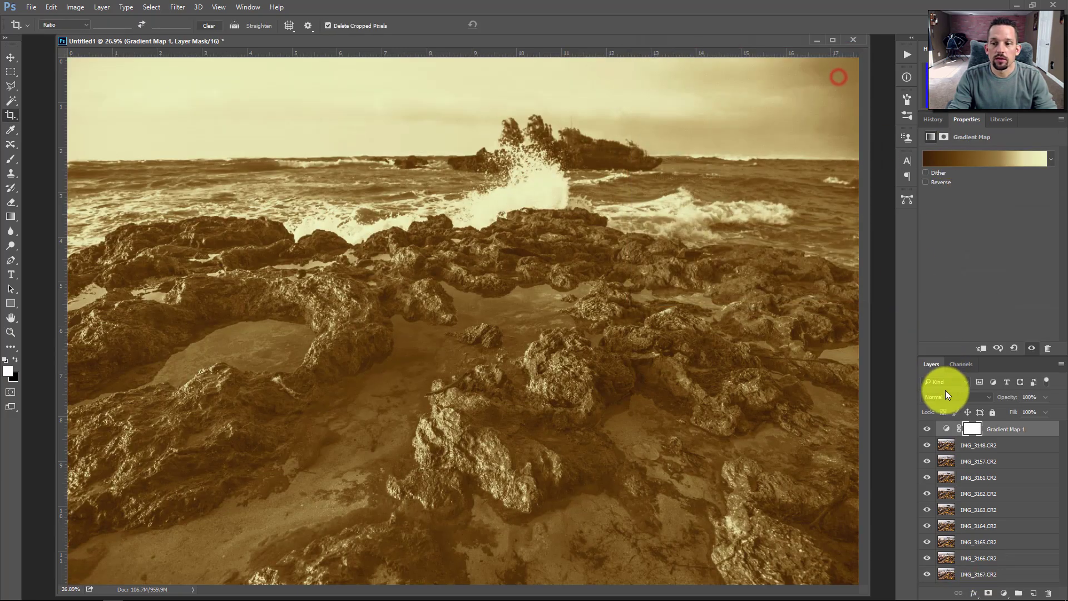
# - Set the gradient map layer to Color blend mode at 36% opacity
pyautogui.click(973, 397)
pyautogui.click(961, 386)
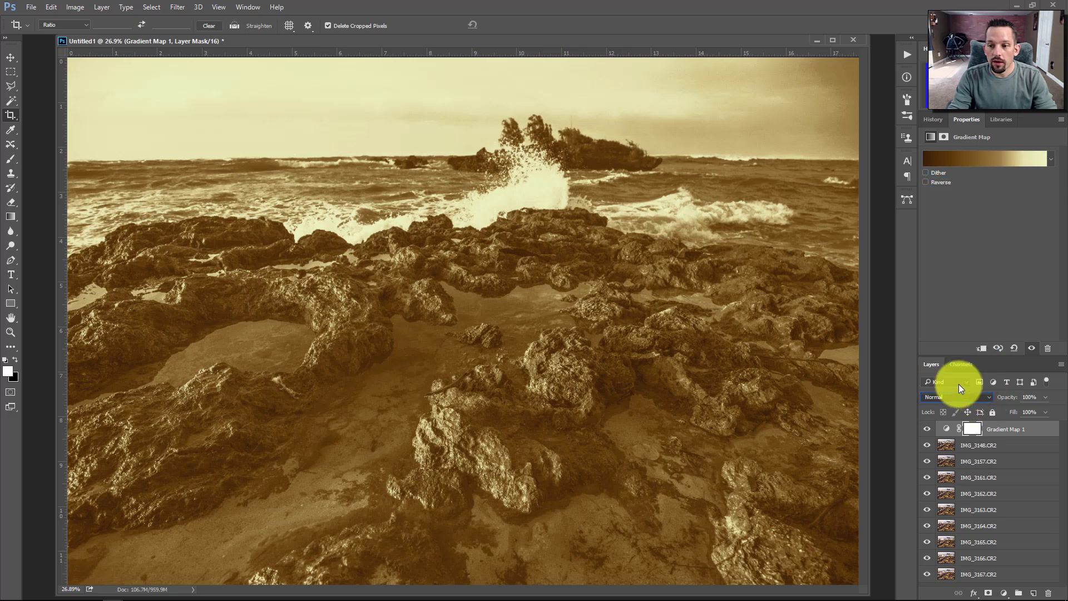
pyautogui.click(1044, 396)
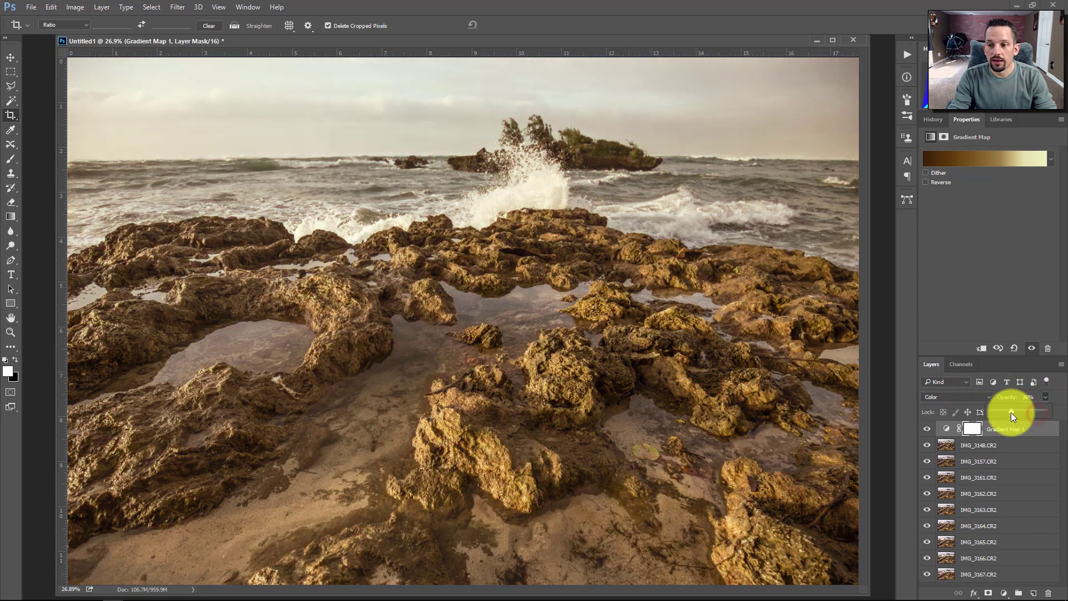
pyautogui.click(924, 432)
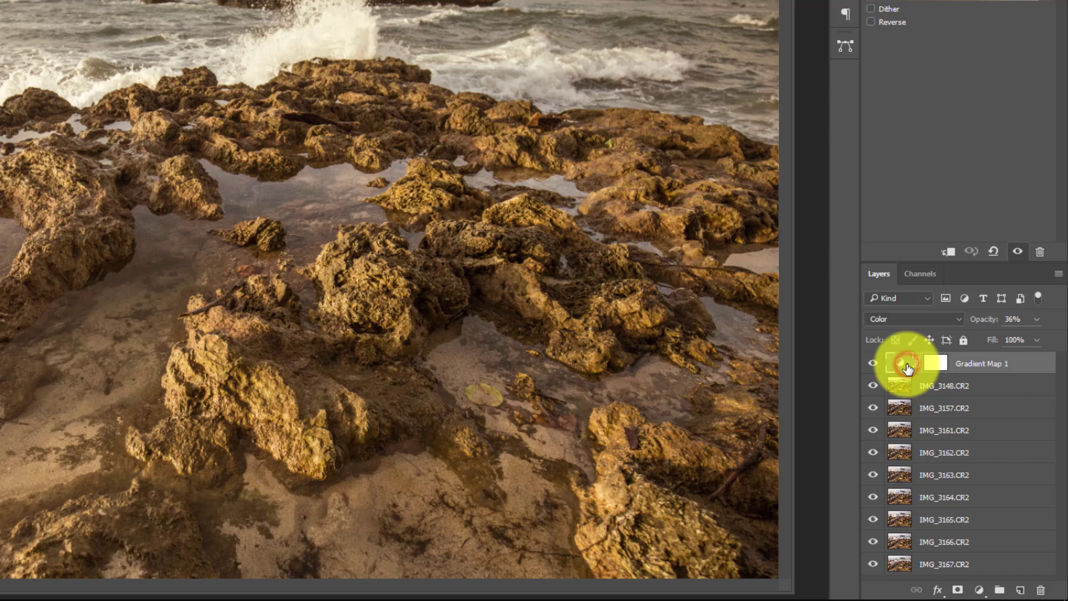
# - Duplicate Gradient Map 1 three times and place the copies beneath IMG_3148, IMG_3157 and IMG_3161
pyautogui.hotkey('ctrl', 'j')
pyautogui.hotkey('ctrl', 'j')
pyautogui.hotkey('ctrl', 'j')
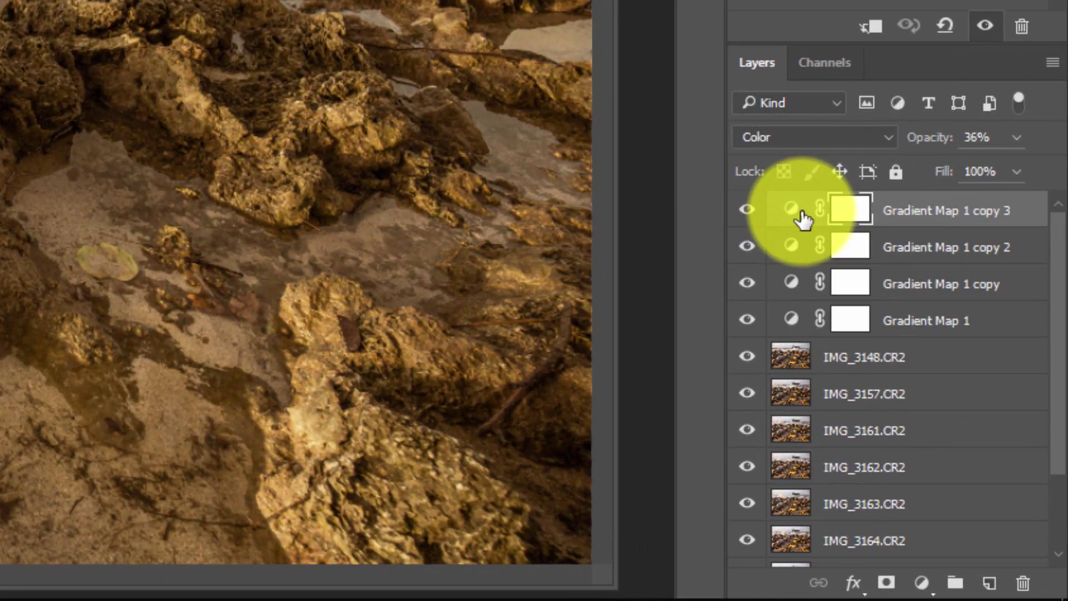
pyautogui.moveTo(793, 280); pyautogui.dragTo(788, 368)
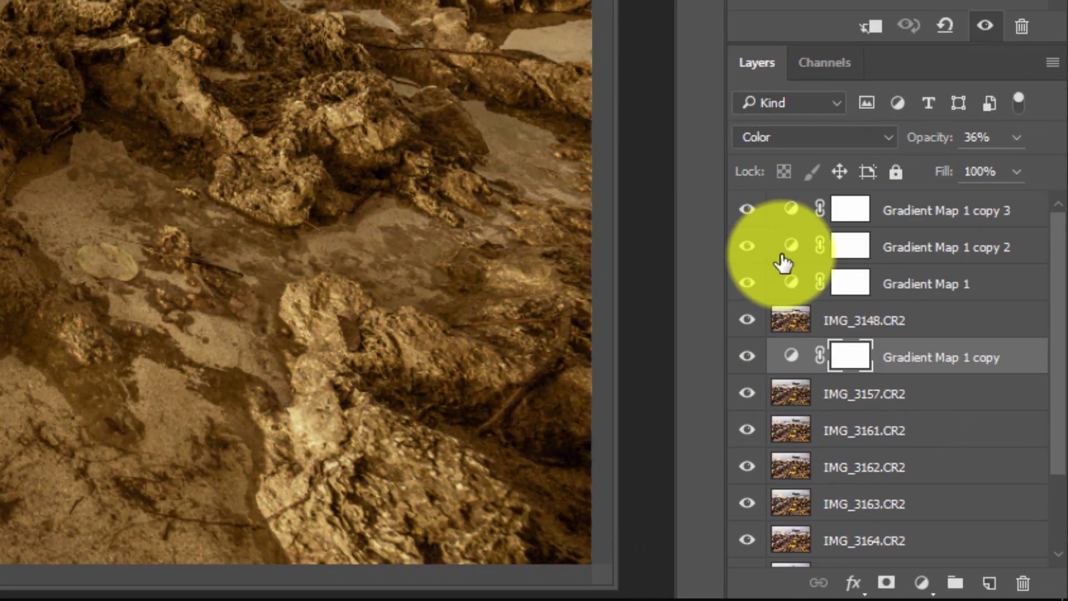
pyautogui.moveTo(790, 250); pyautogui.dragTo(780, 390)
pyautogui.moveTo(787, 210); pyautogui.dragTo(805, 445)
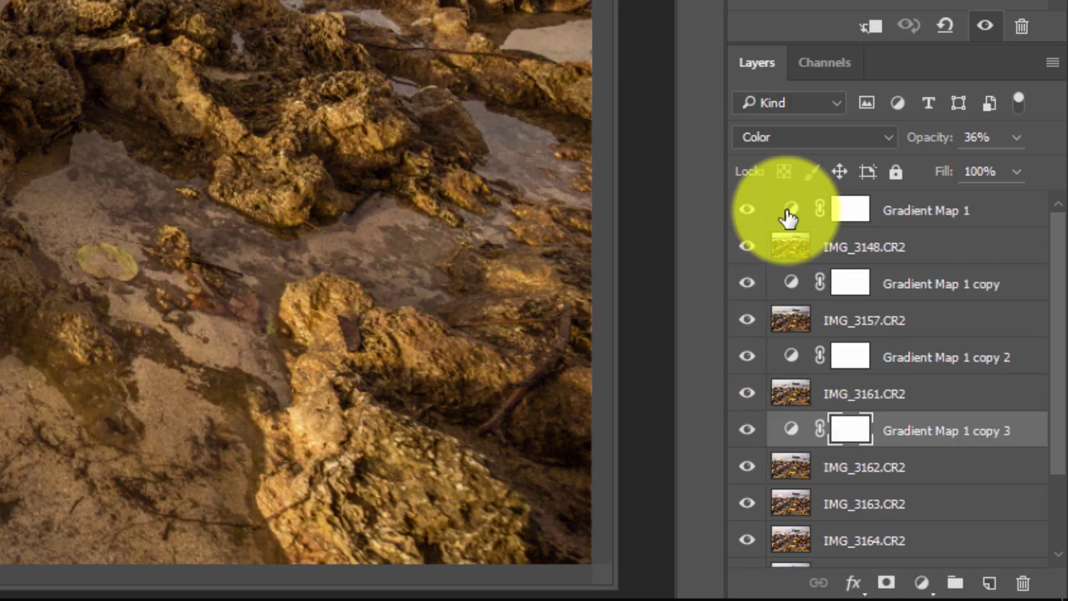
# - Trial-merge Gradient Map 1 into IMG_3148, then revert through History to the separate layers
pyautogui.moveTo(793, 222); pyautogui.dragTo(888, 239)
pyautogui.hotkey('ctrl', 'e')
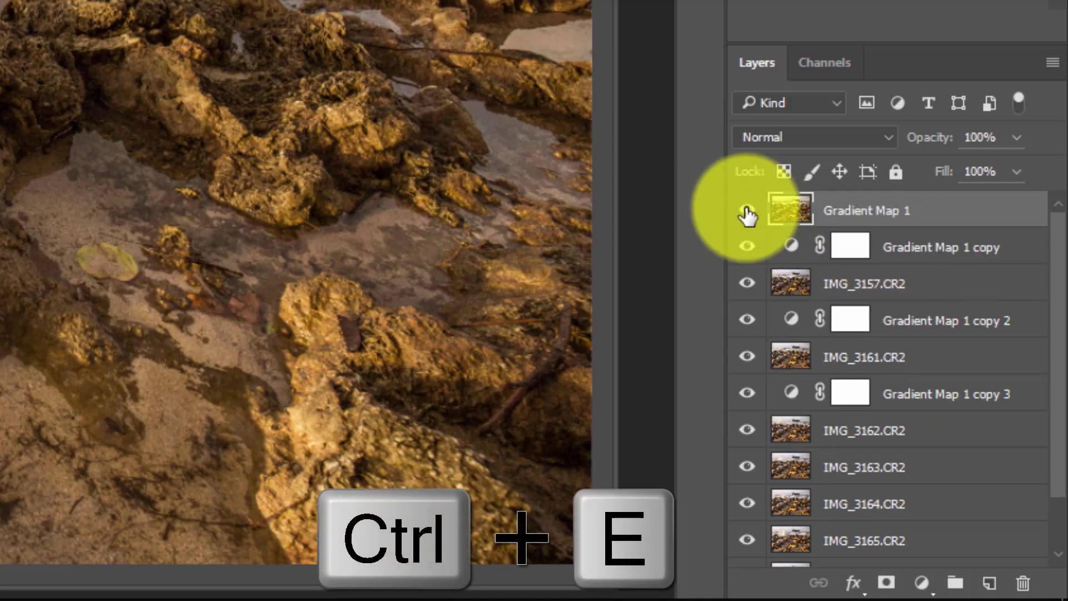
pyautogui.click(748, 210)
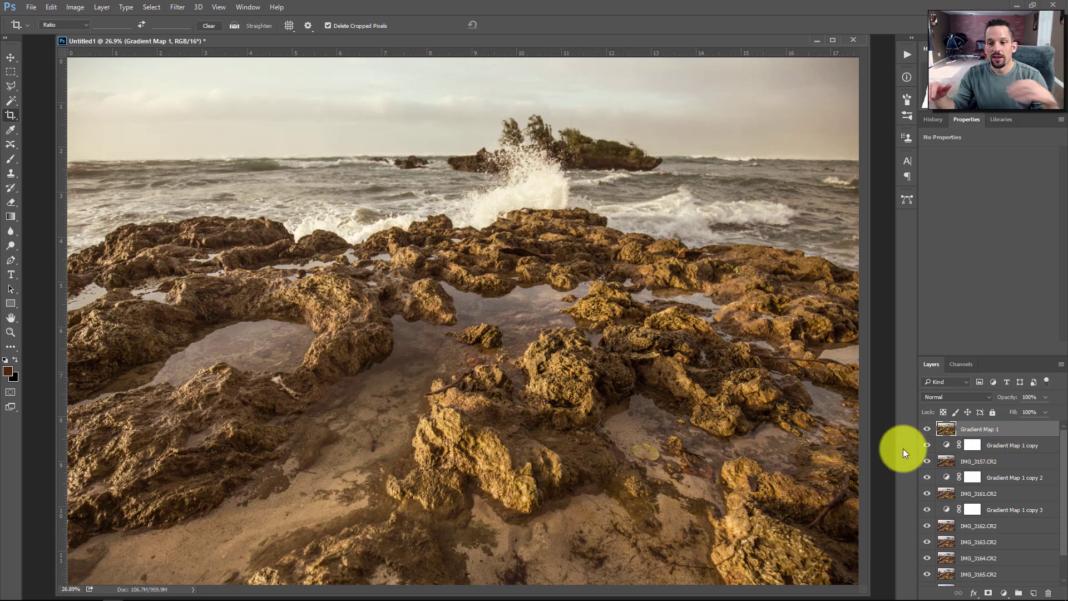
pyautogui.click(935, 120)
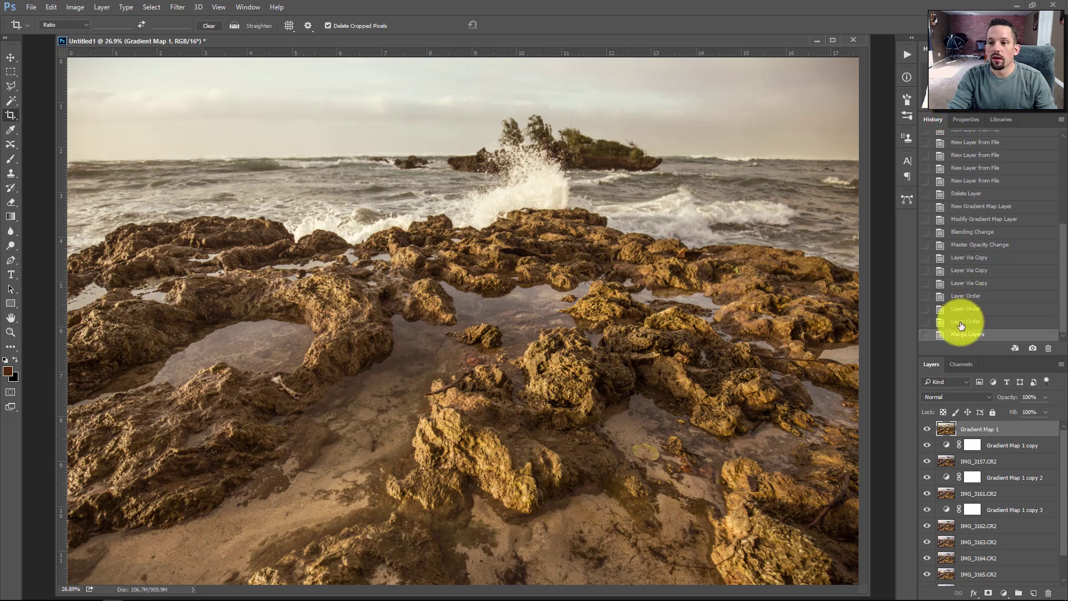
pyautogui.click(962, 322)
# - Delete Gradient Map 1 and its copy, copy 2 and copy 3 layers
pyautogui.click(972, 429)
pyautogui.press('Delete')
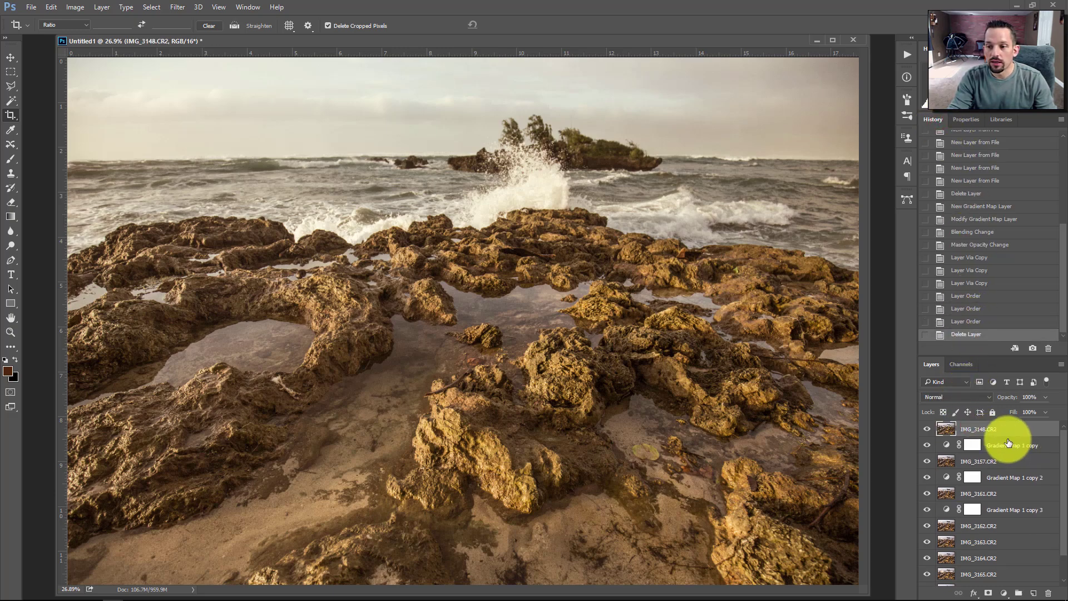
pyautogui.click(1007, 445)
pyautogui.press('Delete')
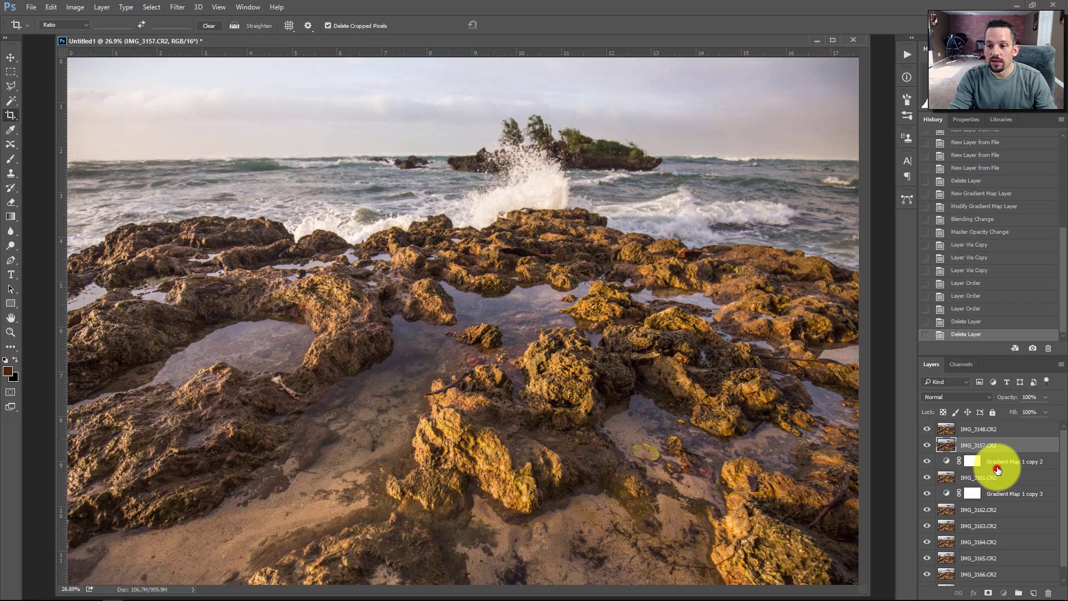
pyautogui.click(996, 470)
pyautogui.click(996, 462)
pyautogui.press('Delete')
pyautogui.click(993, 477)
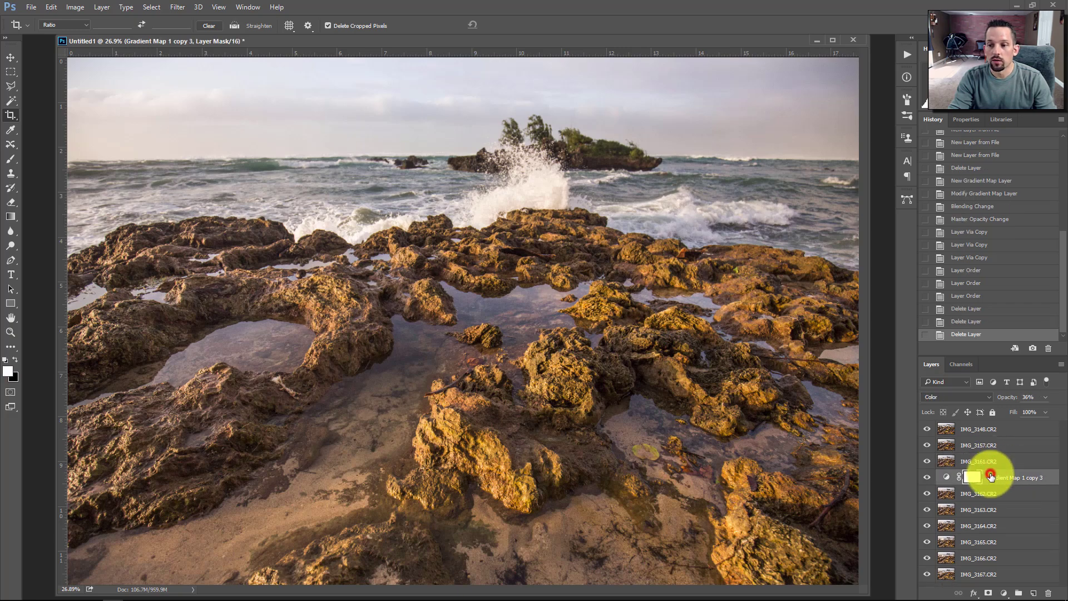
pyautogui.press('Delete')
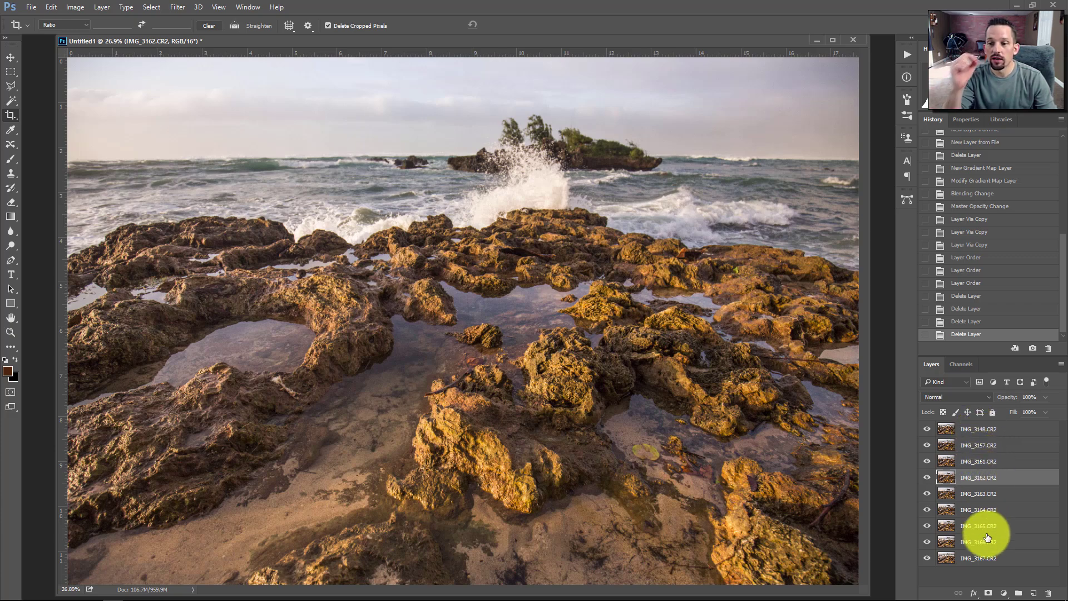
# - With IMG_3148.CR2 selected, open the Timeline and create a frame animation instead of a video timeline
pyautogui.click(976, 438)
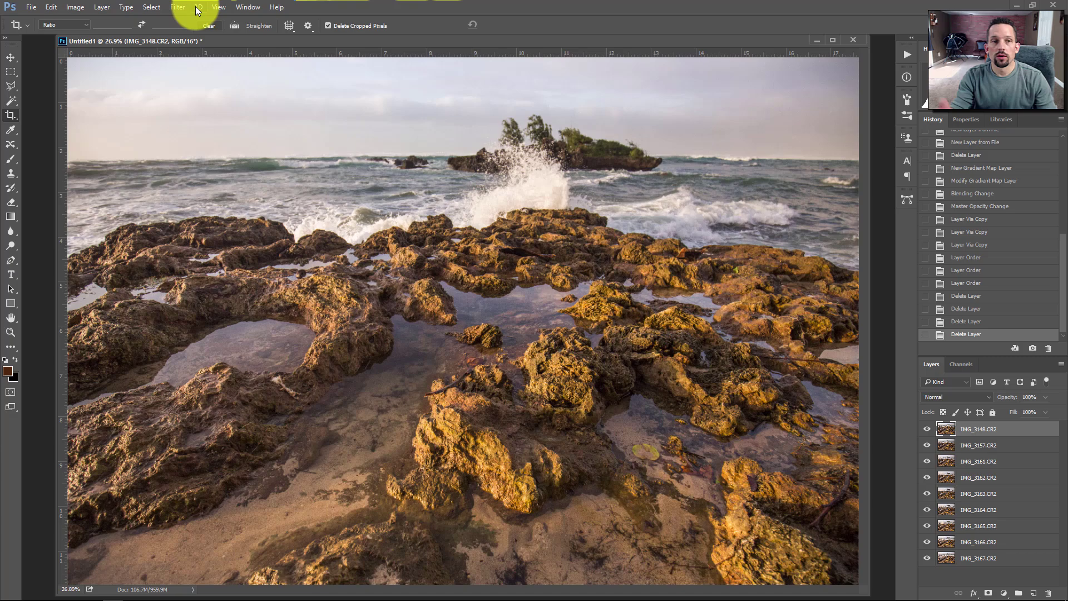
pyautogui.click(245, 7)
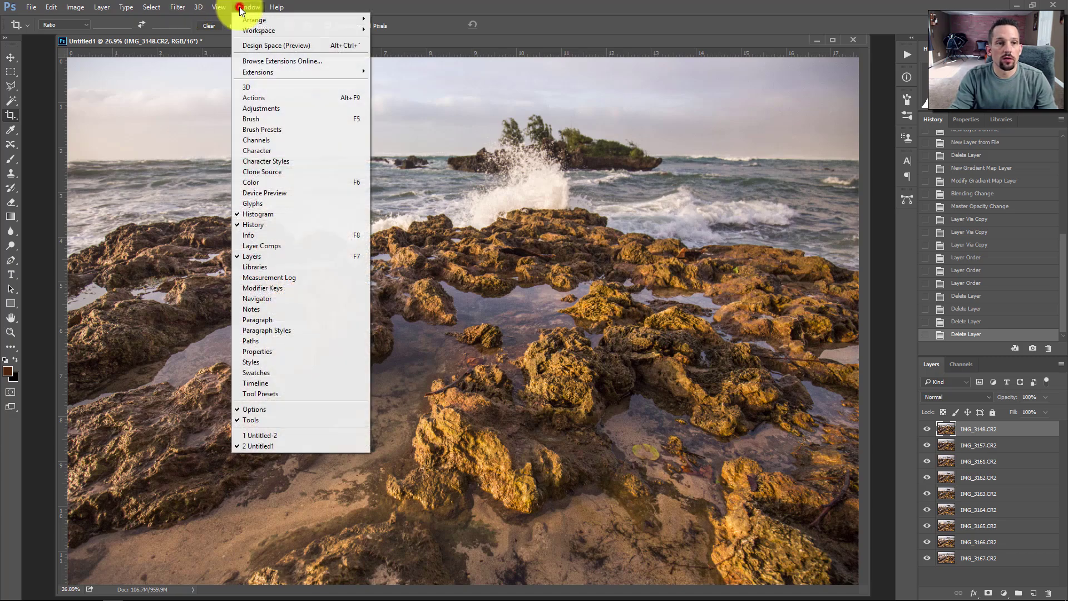
pyautogui.click(265, 384)
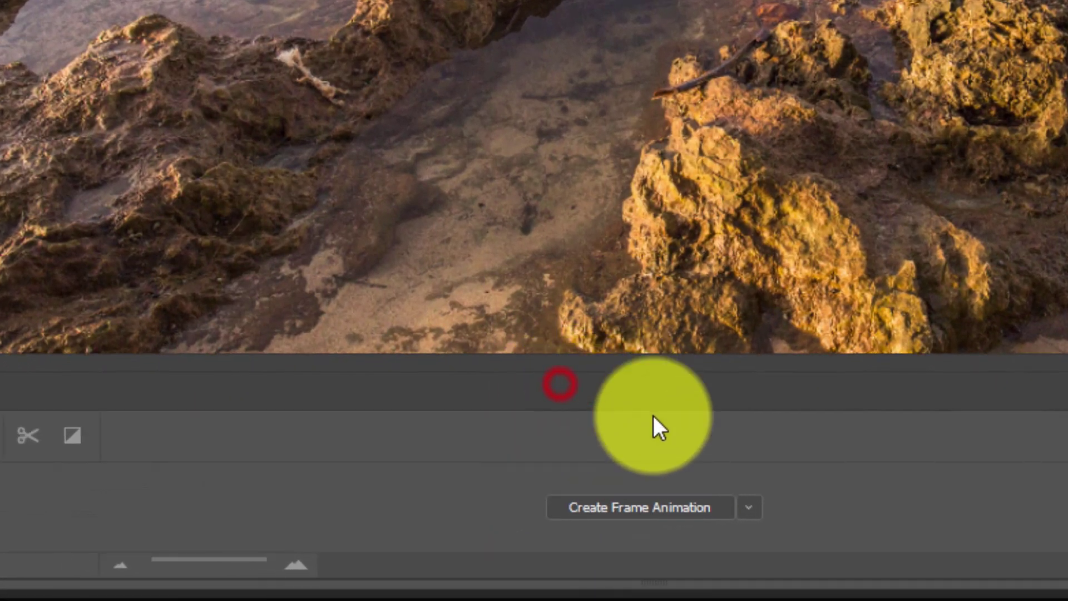
pyautogui.click(752, 507)
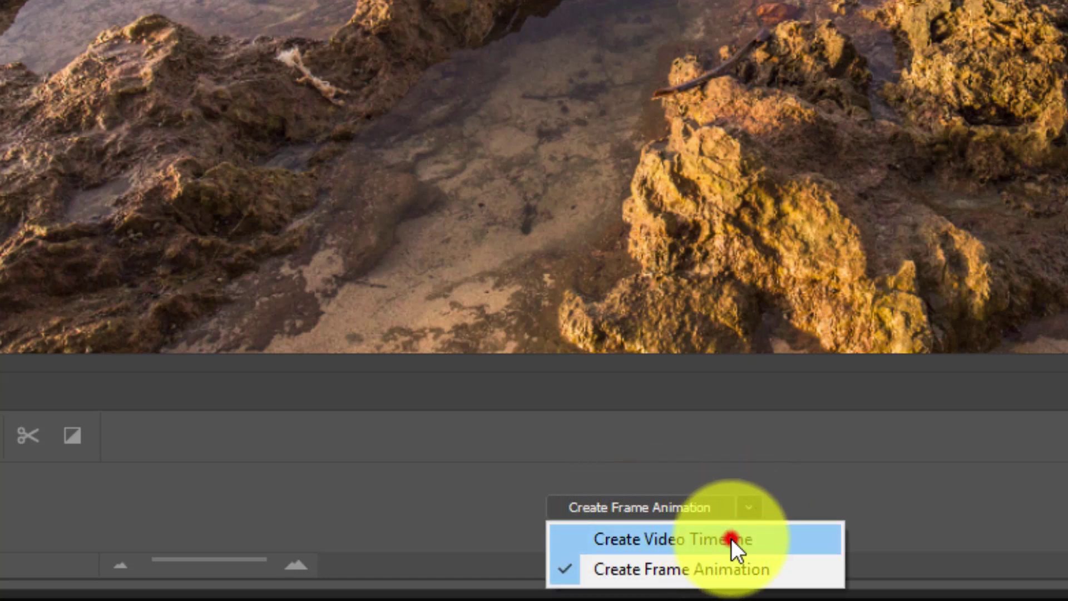
pyautogui.click(731, 539)
pyautogui.click(750, 501)
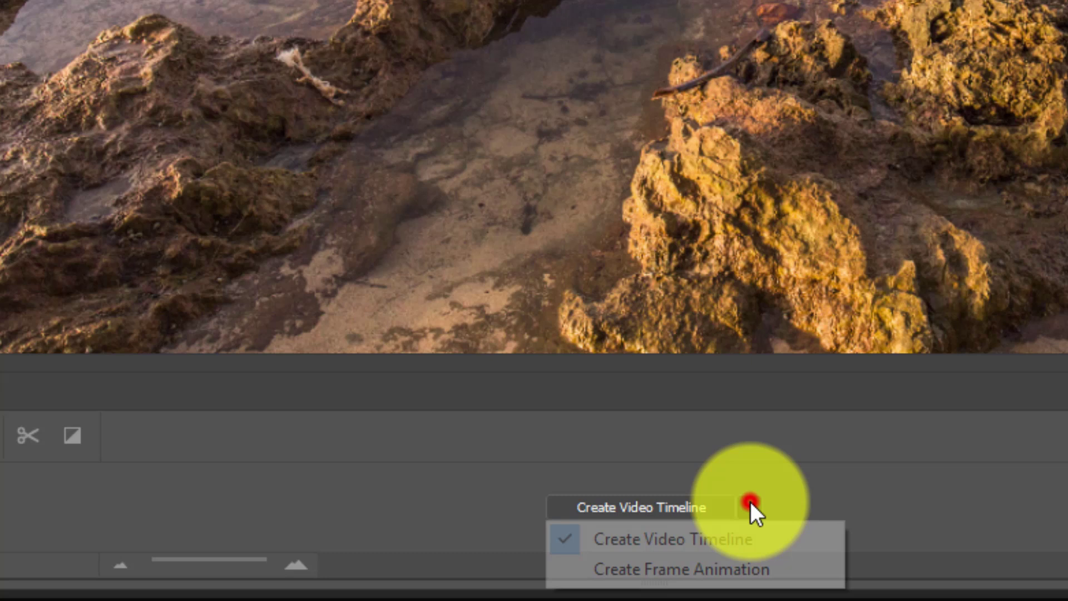
pyautogui.click(733, 572)
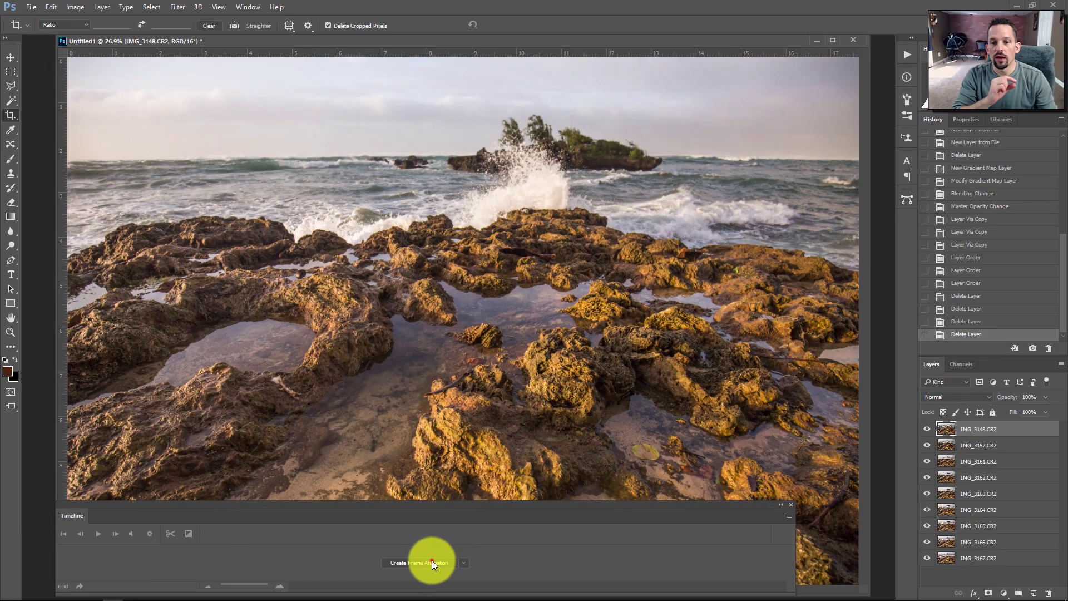
pyautogui.click(431, 562)
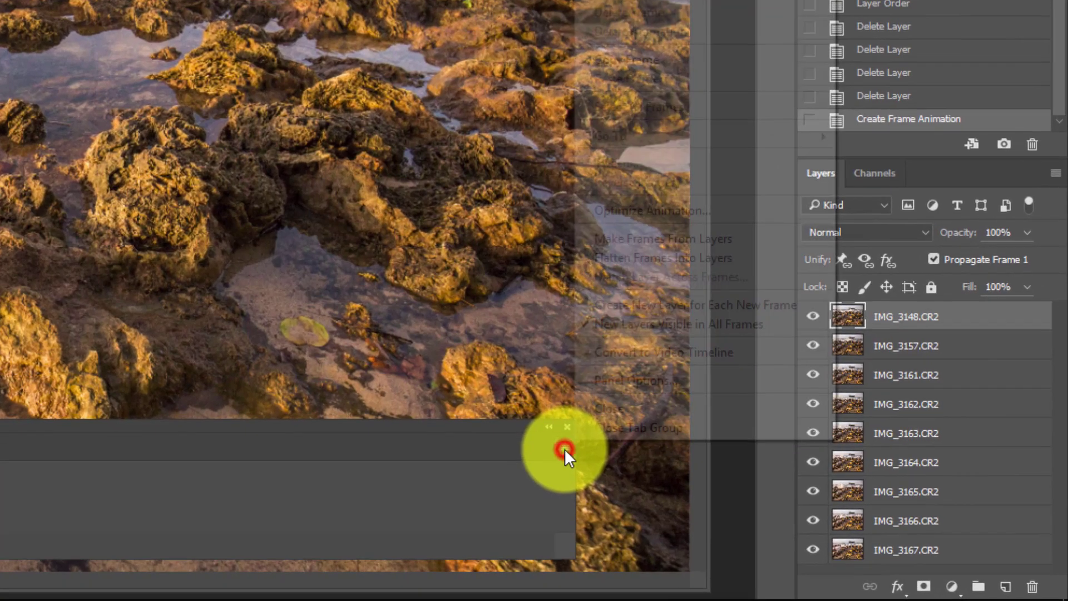
# - Use Make Frames From Layers to build nine frames, then step through frames 2 to 9
pyautogui.click(789, 517)
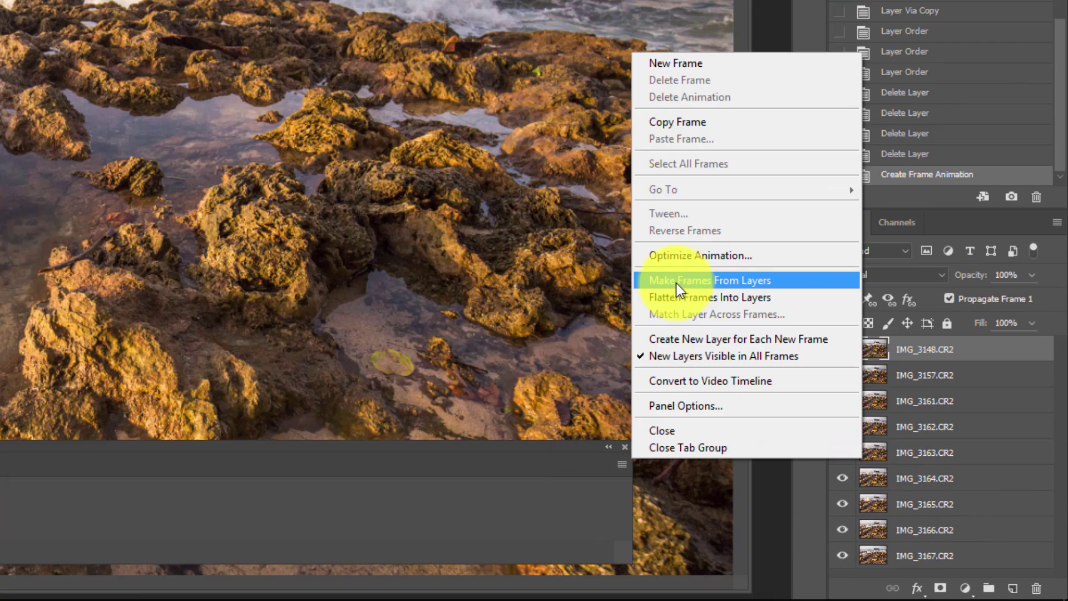
pyautogui.click(677, 283)
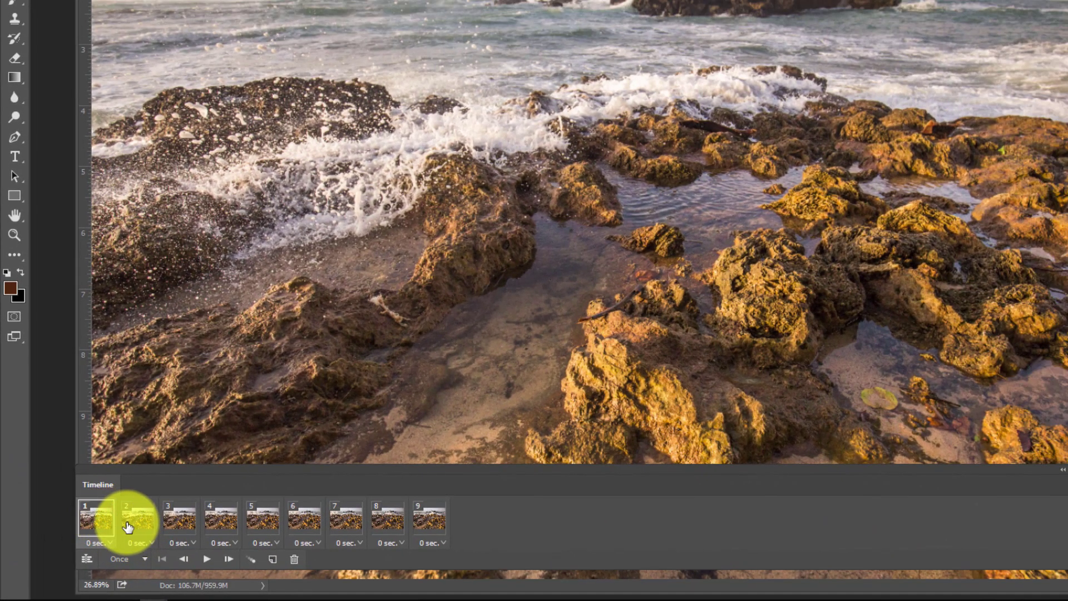
pyautogui.click(124, 523)
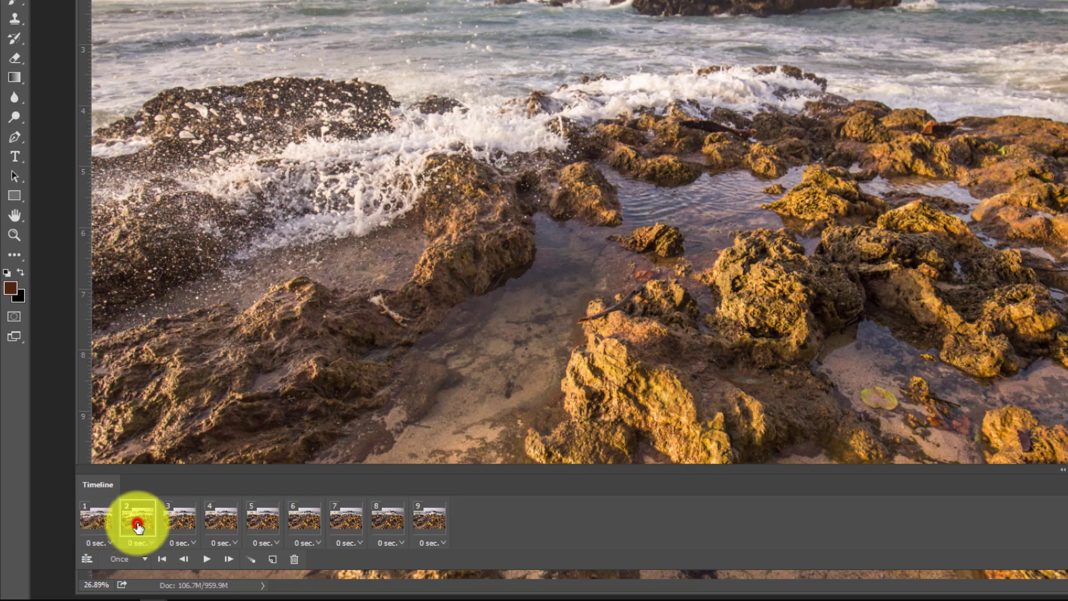
pyautogui.click(177, 520)
pyautogui.click(215, 522)
pyautogui.click(257, 520)
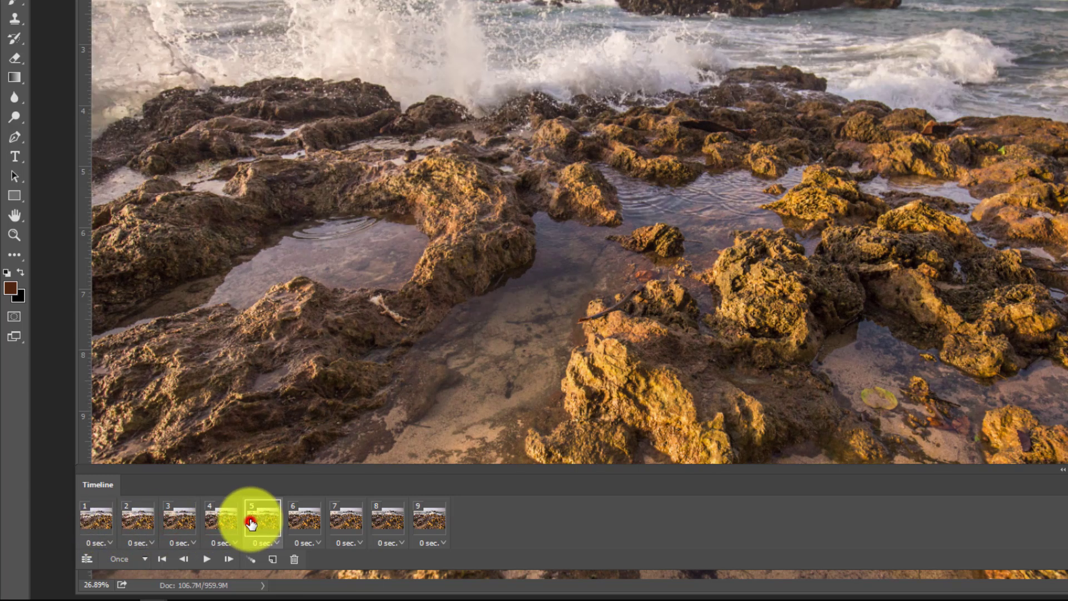
pyautogui.click(296, 519)
pyautogui.click(355, 519)
pyautogui.click(383, 521)
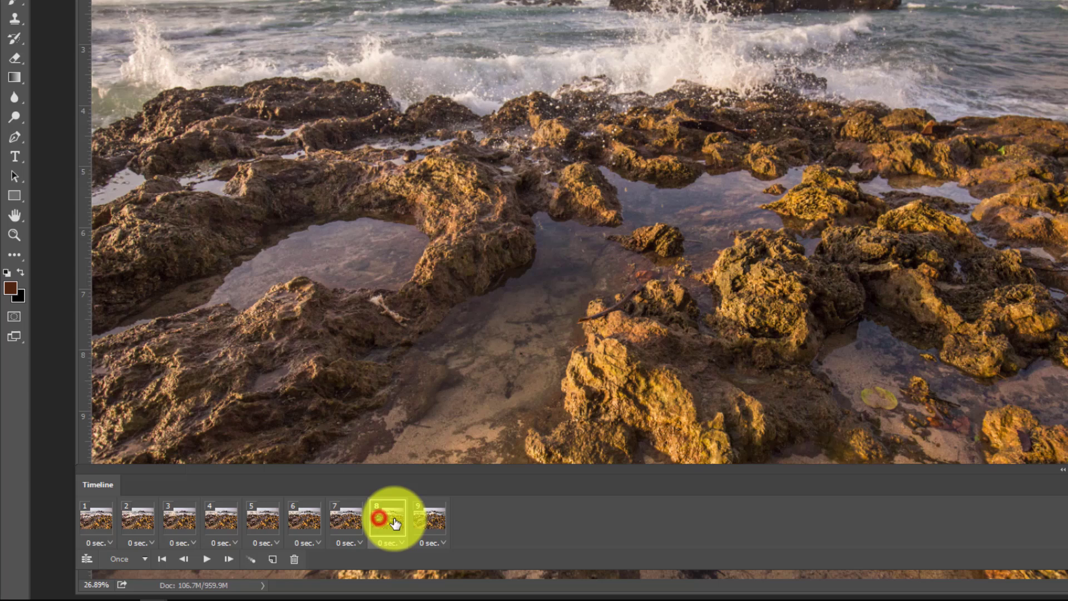
pyautogui.click(416, 519)
# - Reorder the frames by dragging the last frame leftward four times, the final one into slot 8
pyautogui.click(400, 522)
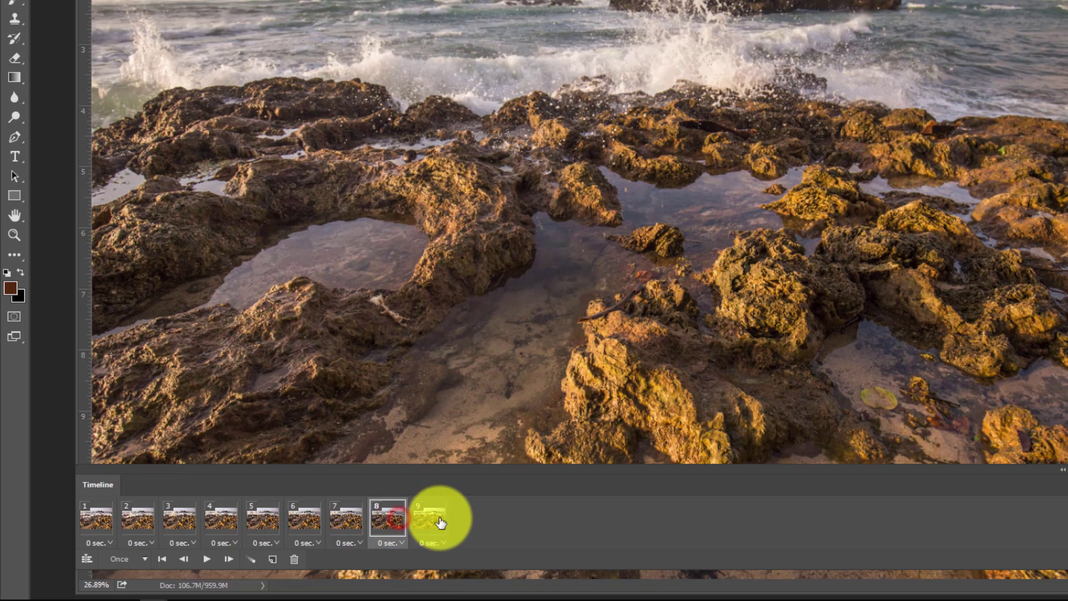
pyautogui.click(437, 522)
pyautogui.moveTo(429, 520); pyautogui.dragTo(131, 520)
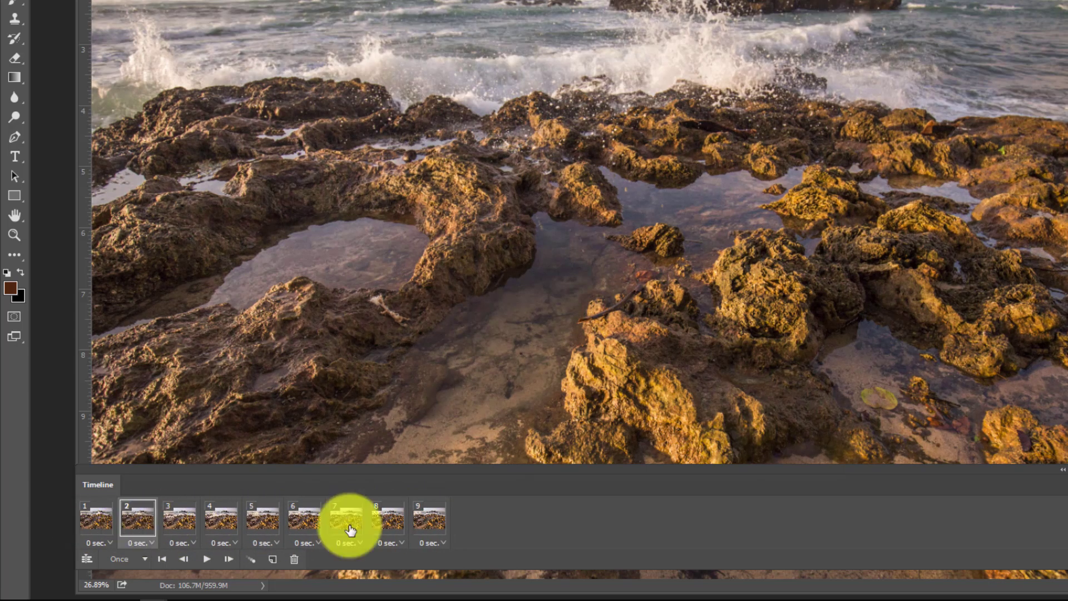
pyautogui.moveTo(428, 520); pyautogui.dragTo(217, 523)
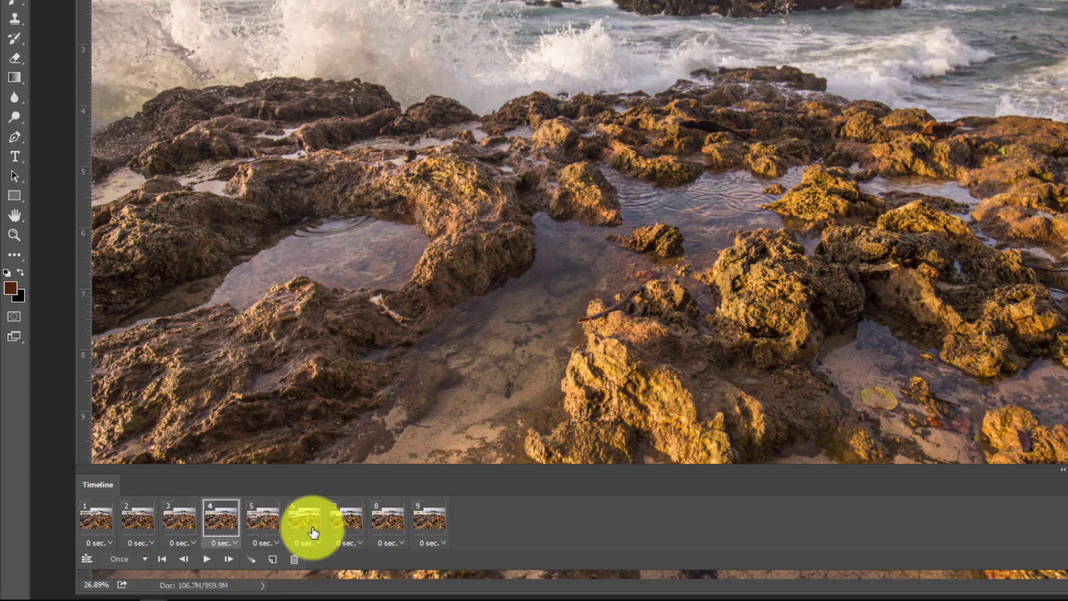
pyautogui.moveTo(417, 522); pyautogui.dragTo(338, 533)
pyautogui.moveTo(423, 520); pyautogui.dragTo(357, 532)
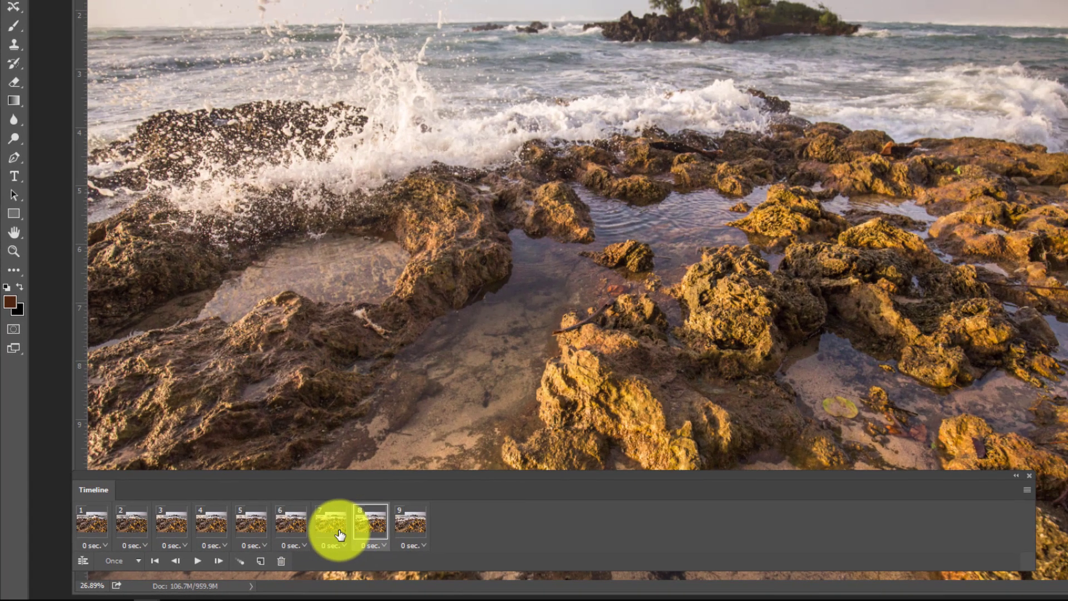
# - Play the animation from frame 1 and check frame 9's delay options without changing them
pyautogui.click(100, 522)
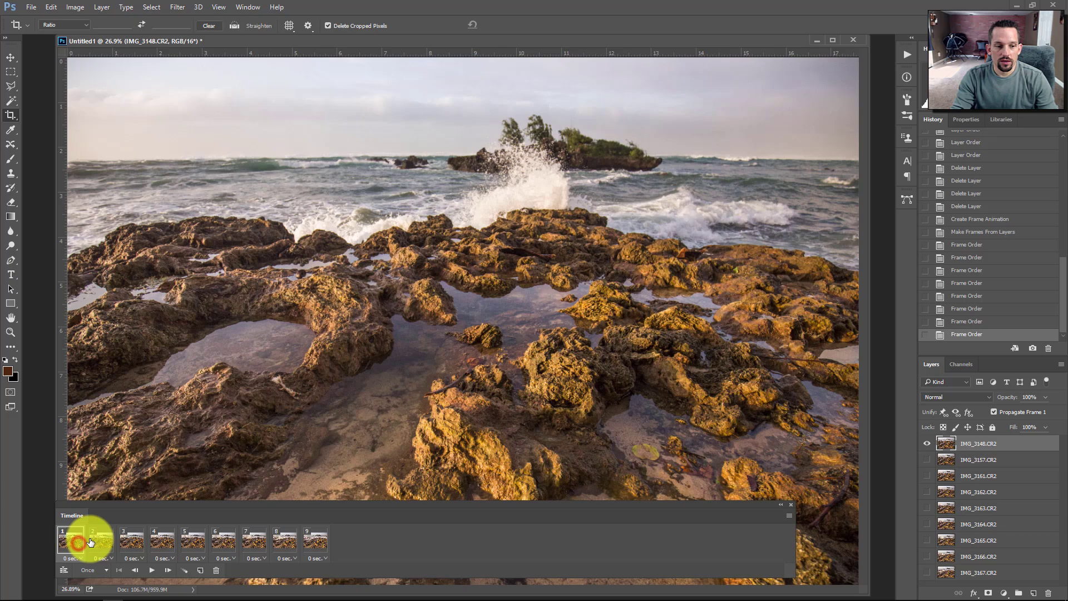
pyautogui.click(154, 571)
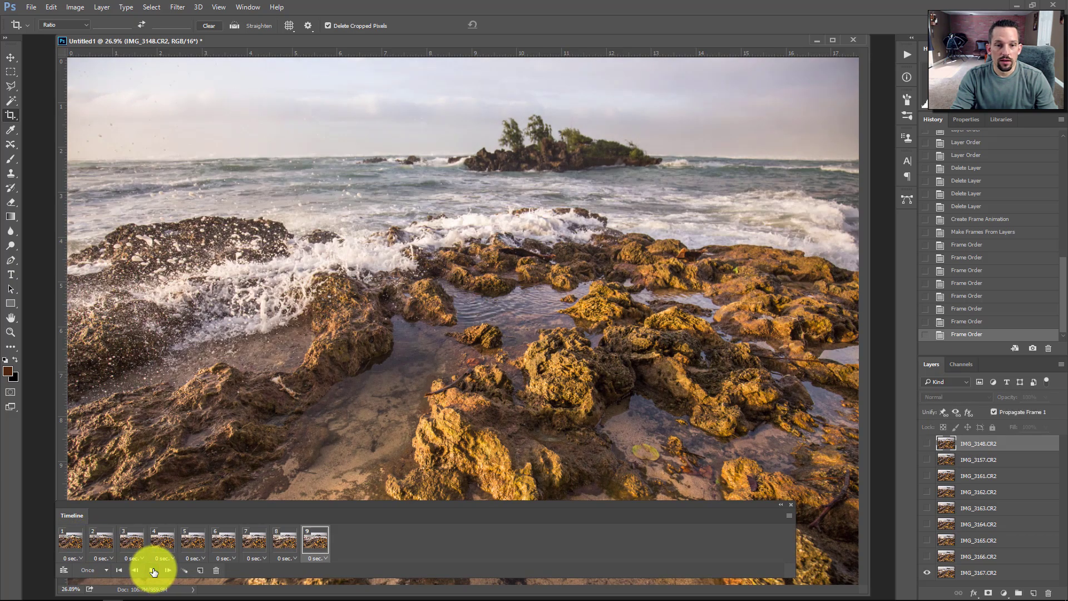
pyautogui.click(153, 571)
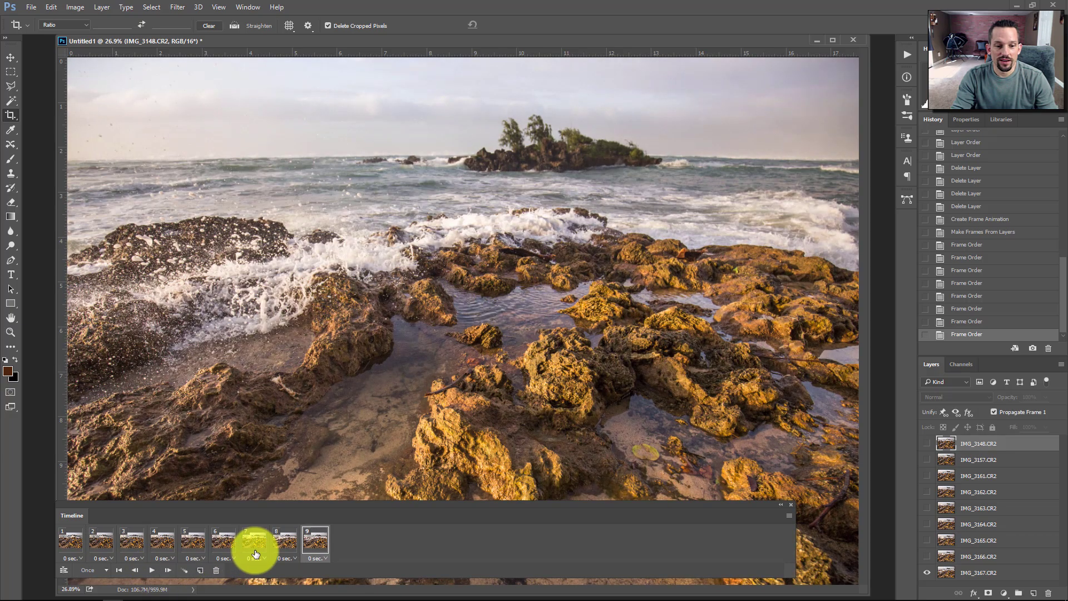
pyautogui.click(325, 559)
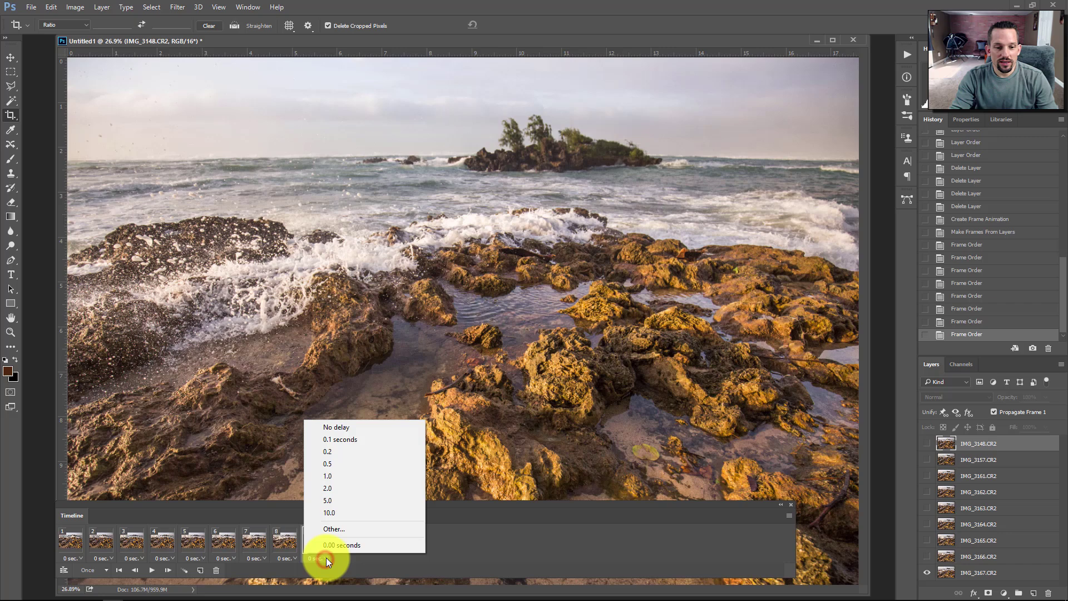
pyautogui.click(449, 546)
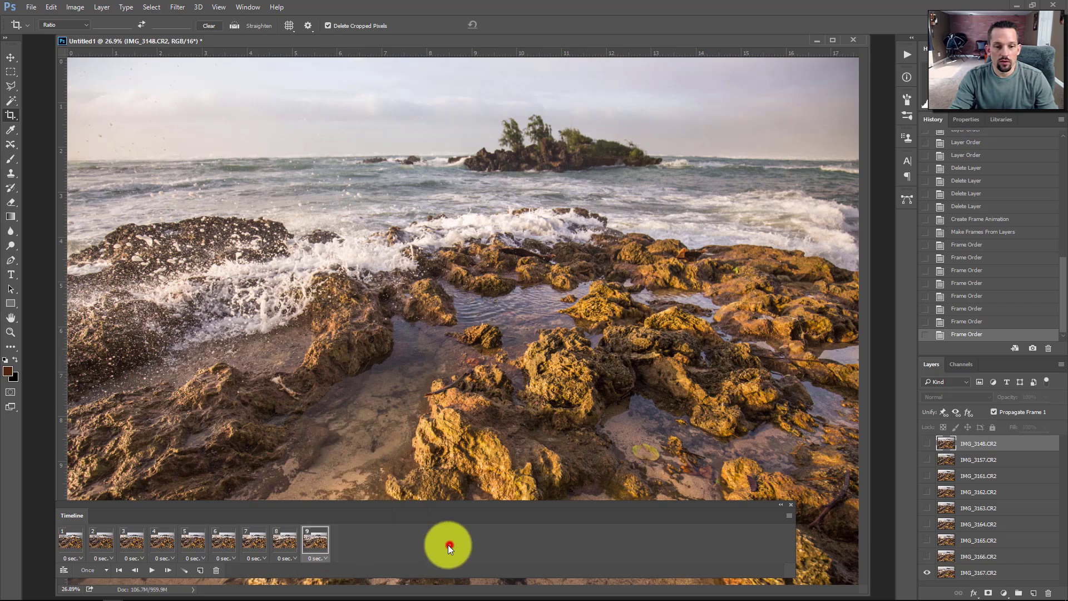
# - Try 0.1-second and then 0.2-second frame delays, previewing playback after each
pyautogui.click(322, 544)
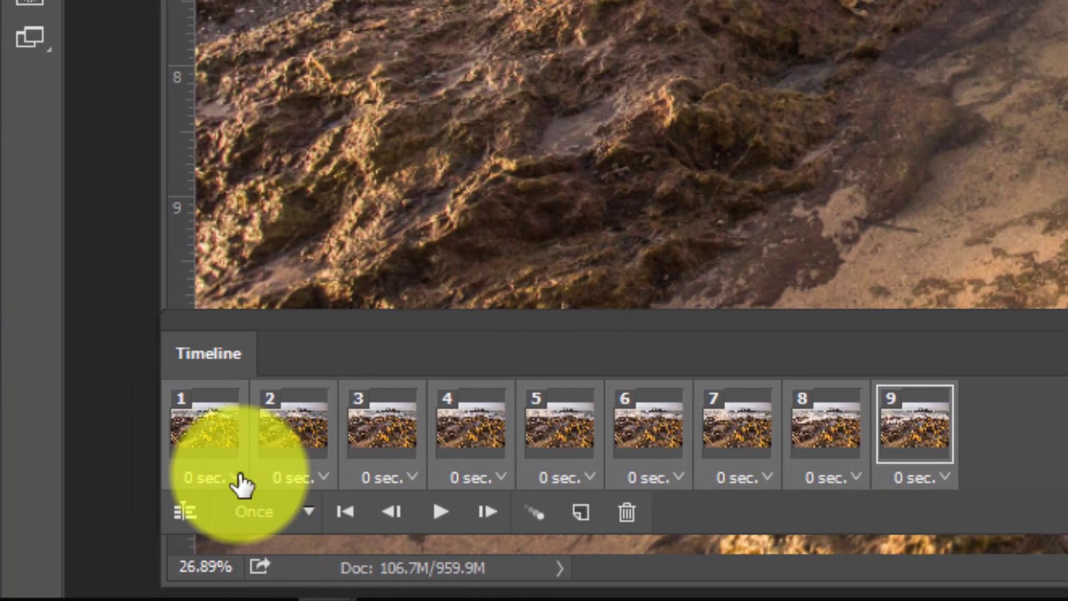
pyautogui.click(81, 558)
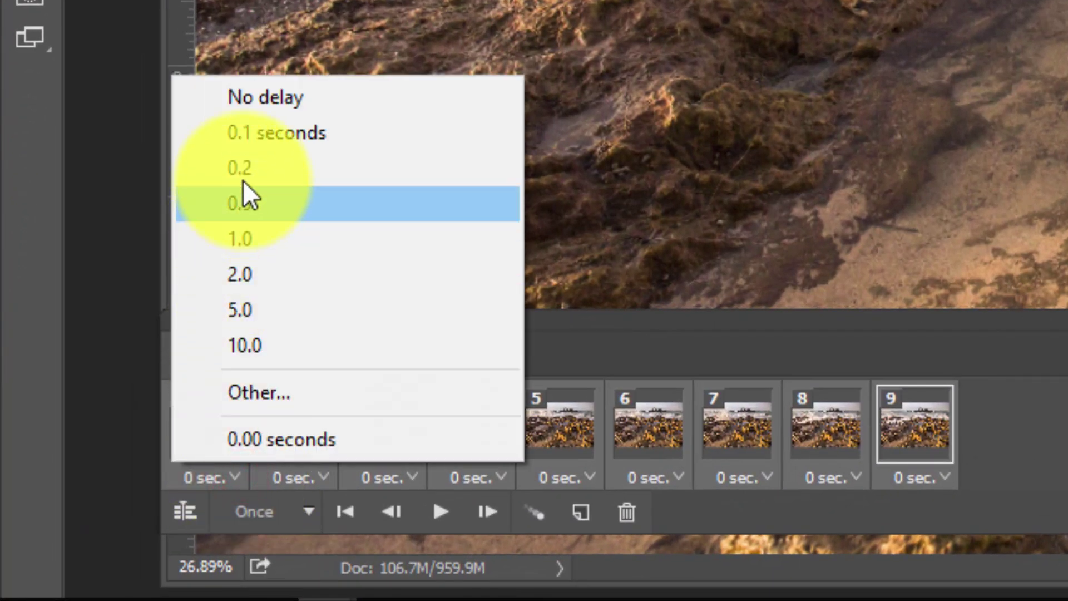
pyautogui.click(253, 132)
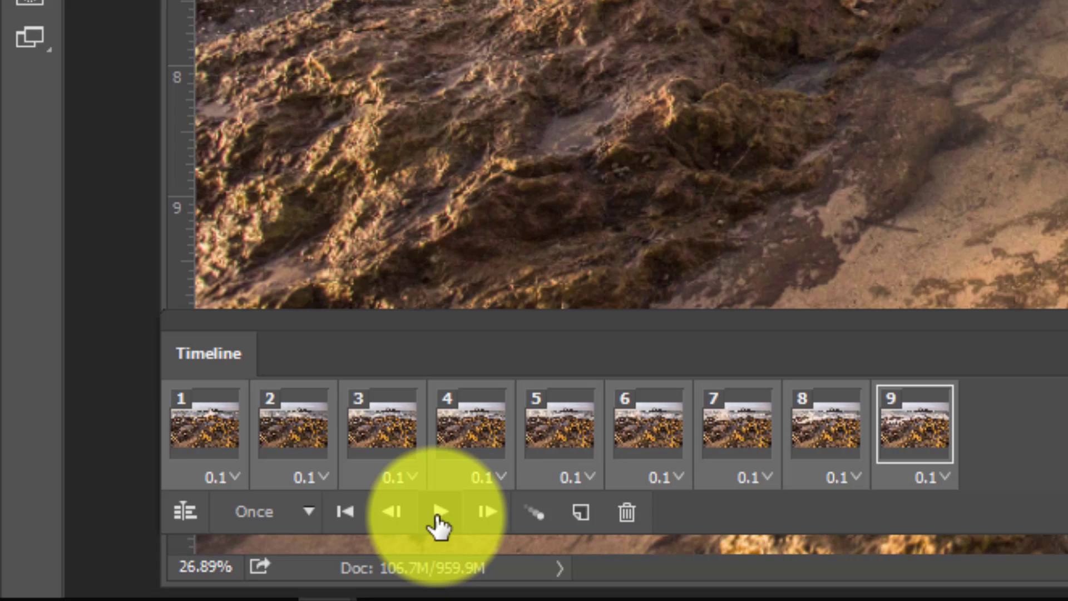
pyautogui.click(437, 515)
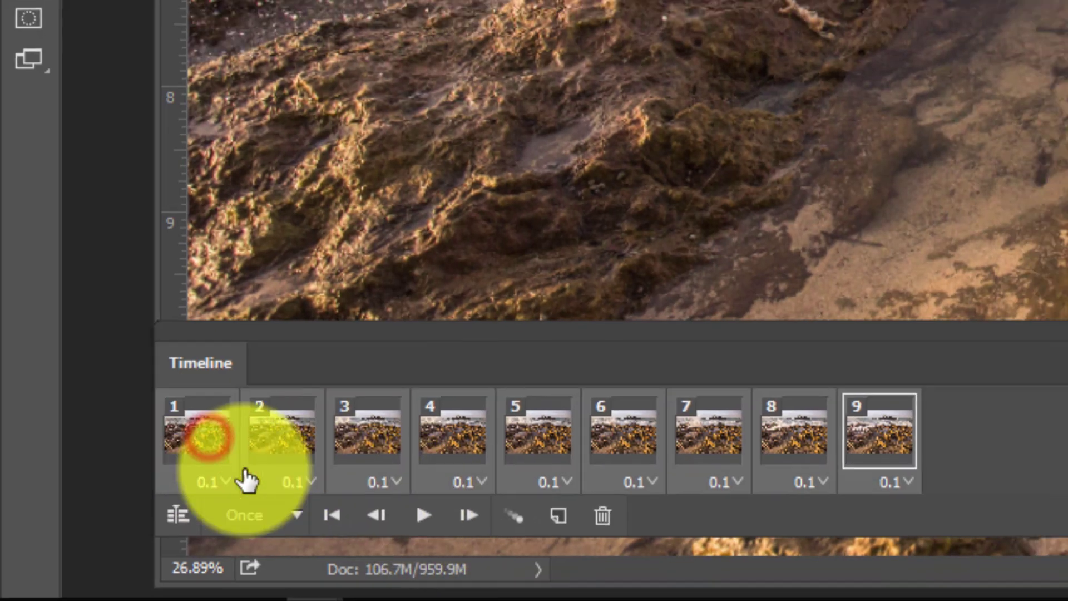
pyautogui.click(244, 481)
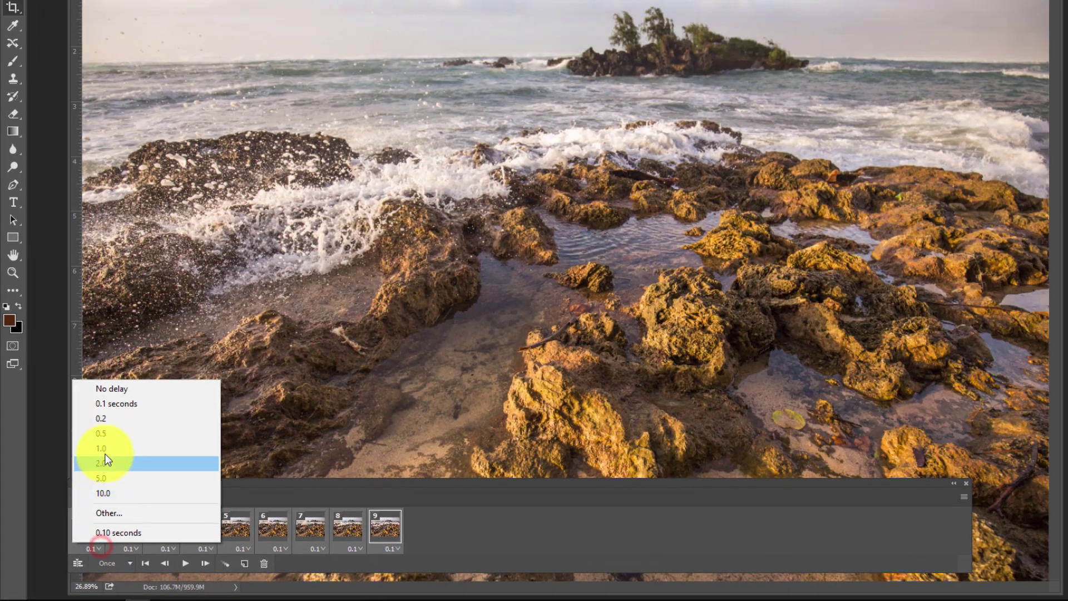
pyautogui.click(163, 317)
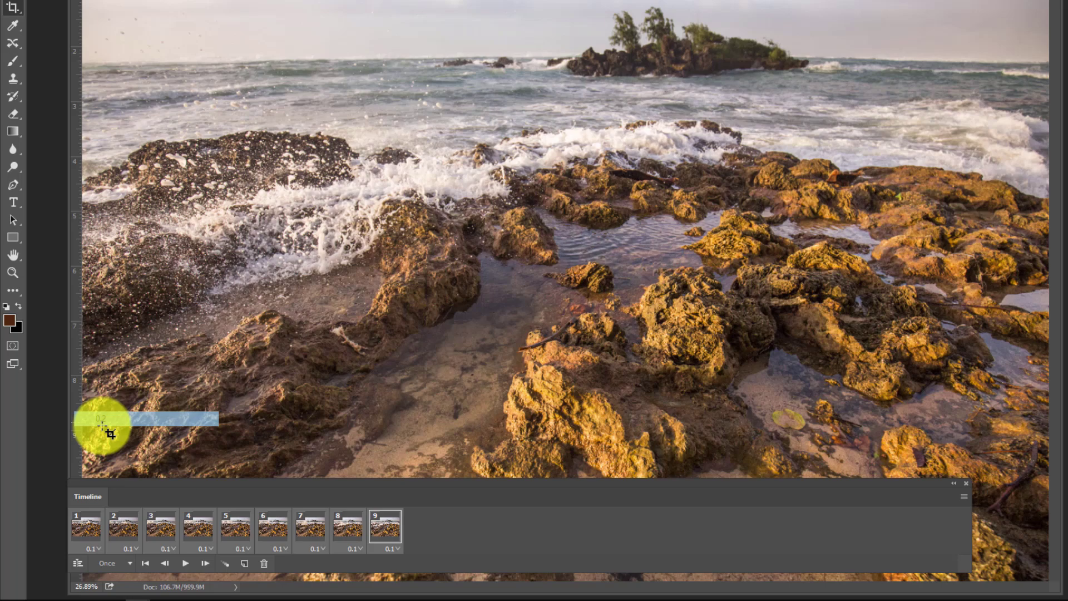
pyautogui.click(185, 562)
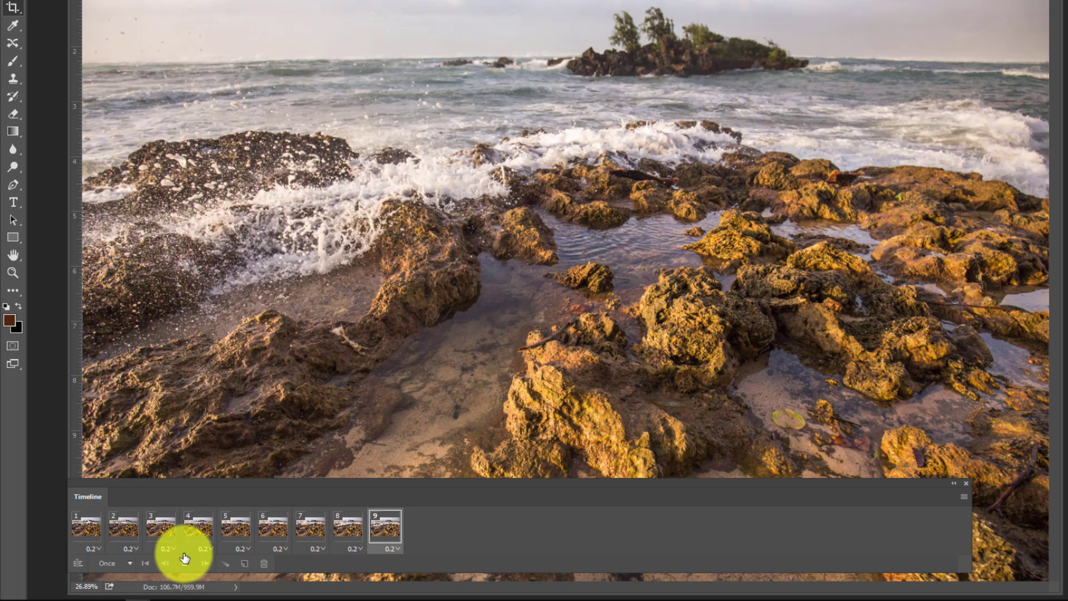
# - Give frame 1 and frames 2–9 a 0.5-second delay and play the result
pyautogui.click(99, 548)
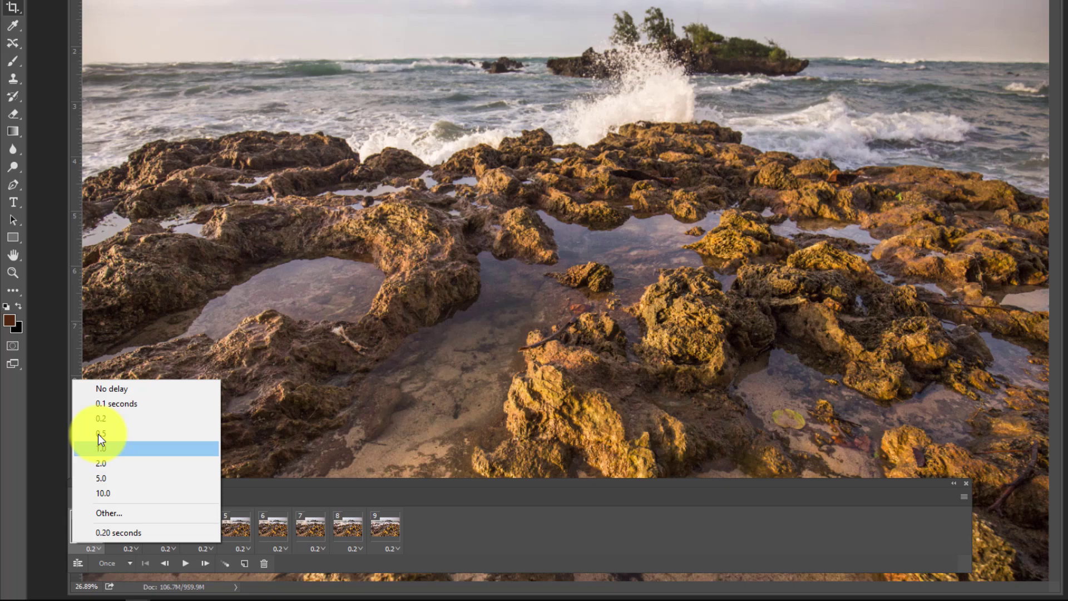
pyautogui.click(98, 437)
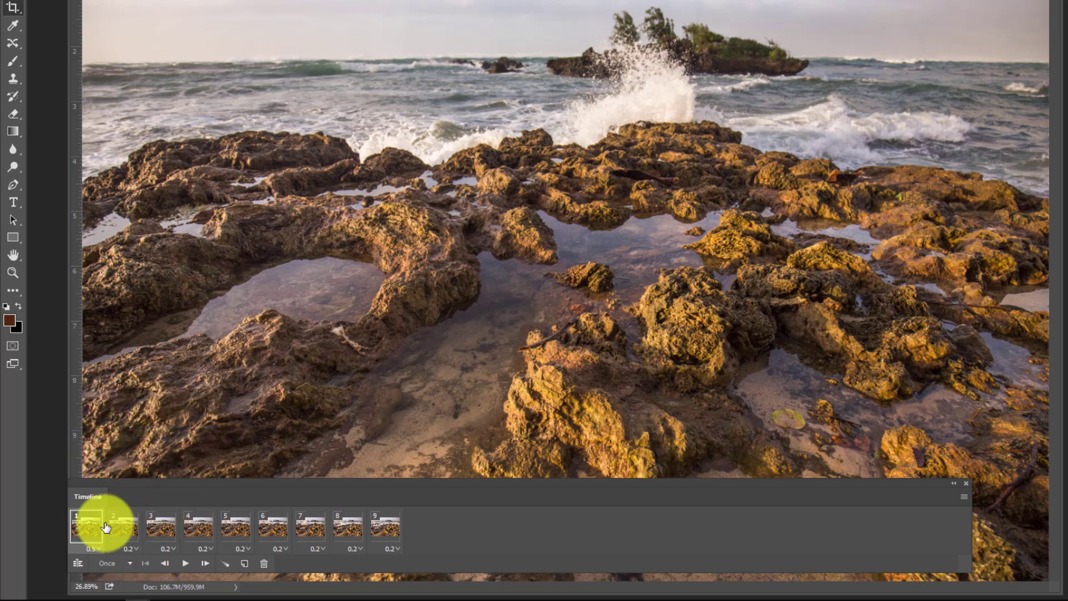
pyautogui.keyDown('shift'); pyautogui.click(384, 526); pyautogui.keyUp('shift')
pyautogui.click(395, 548)
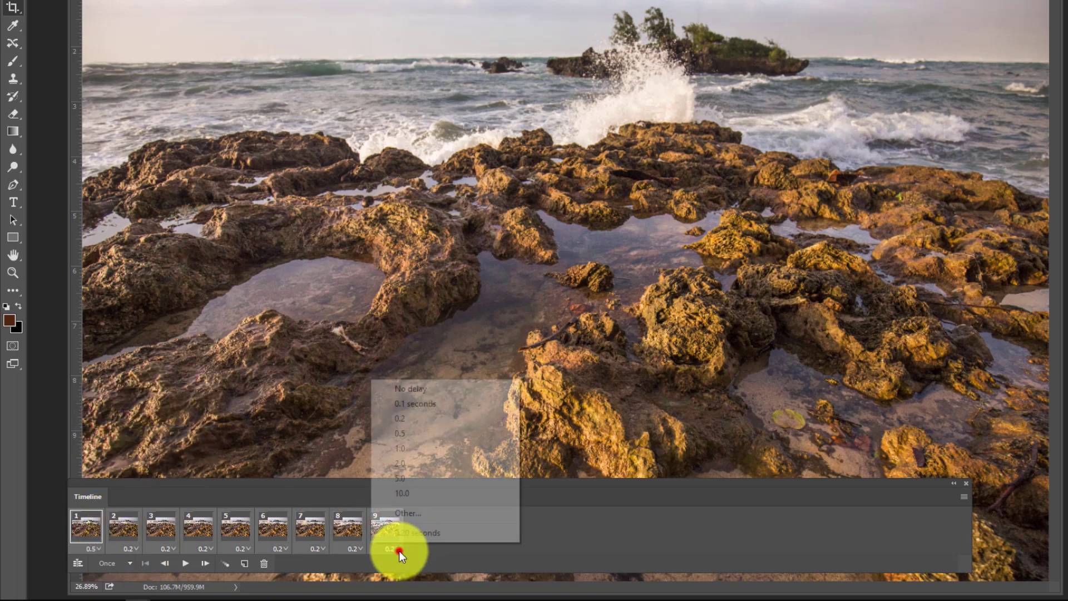
pyautogui.click(399, 435)
pyautogui.click(187, 564)
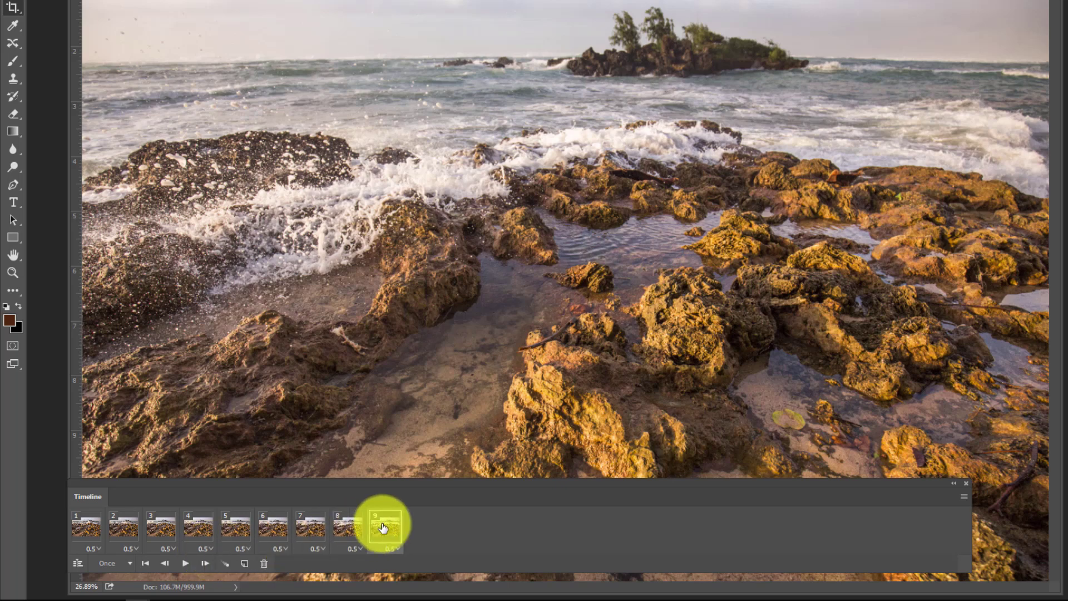
# - Select all nine frames, enter a custom .35-second delay, and play the animation
pyautogui.keyDown('shift'); pyautogui.click(86, 523); pyautogui.keyUp('shift')
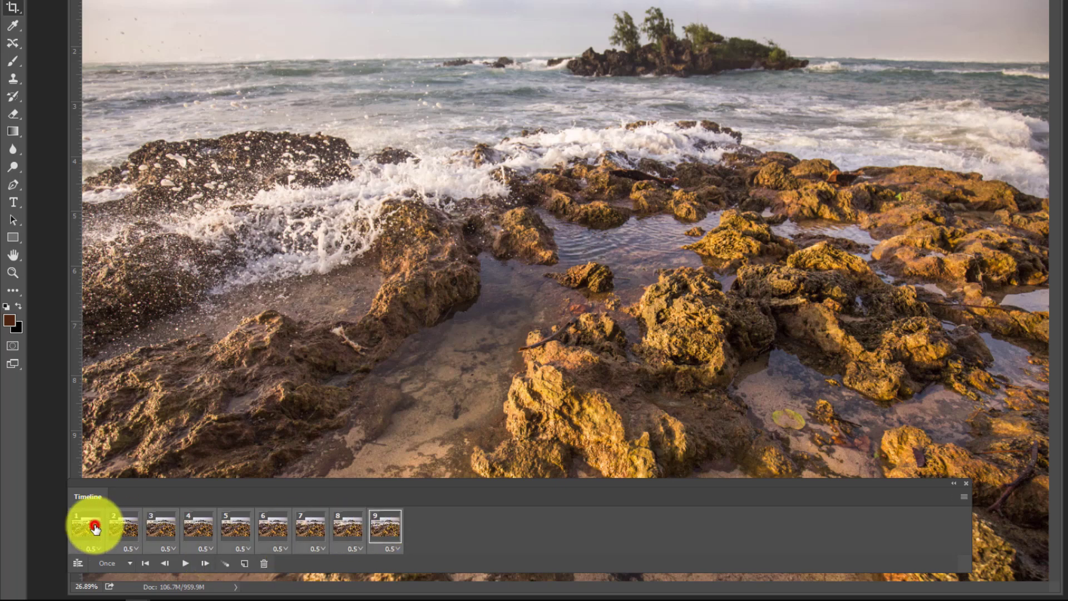
pyautogui.click(391, 551)
pyautogui.click(402, 514)
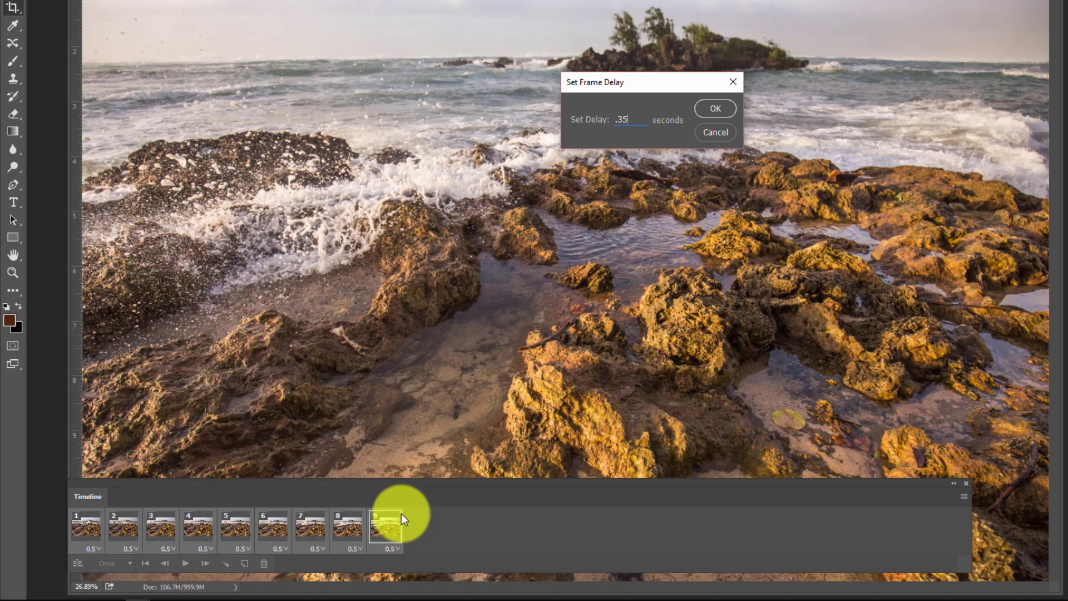
pyautogui.press('Return')
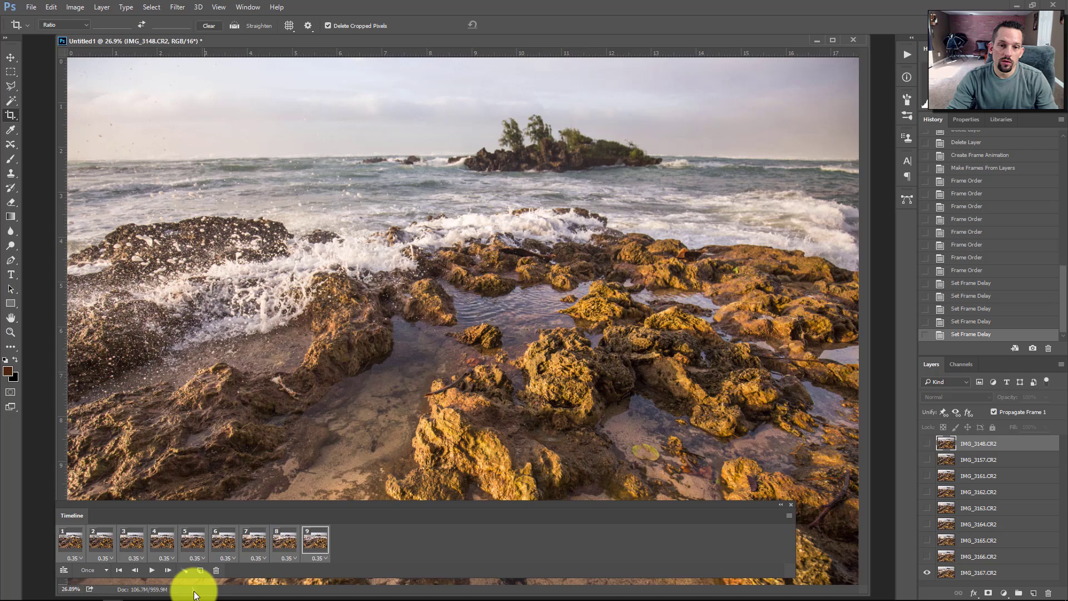
pyautogui.click(153, 571)
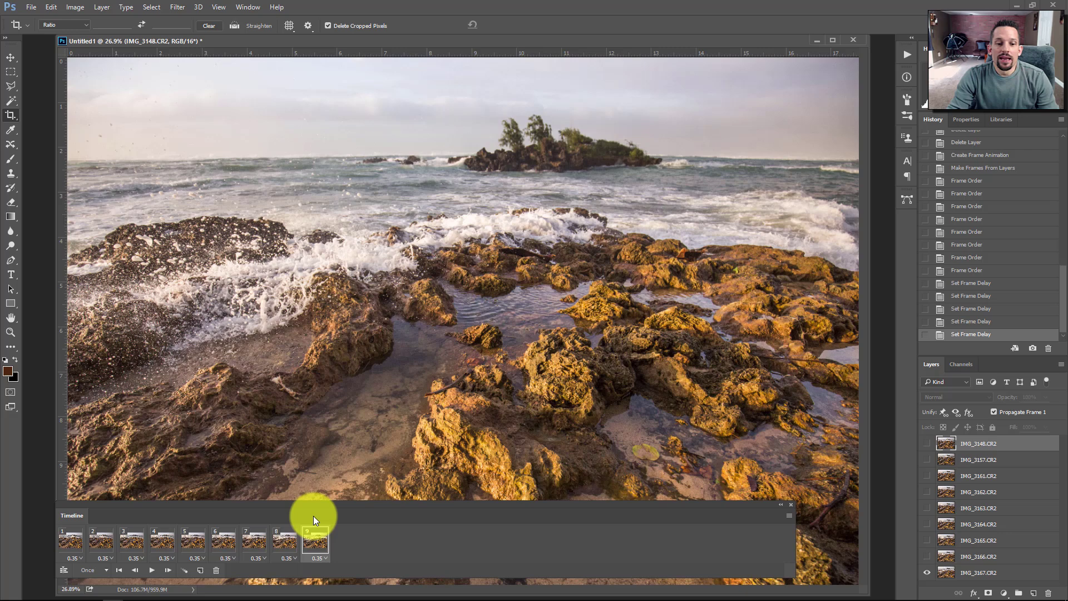
# - Test looping at 3 times with a play and stop, then set looping to Forever
pyautogui.click(102, 570)
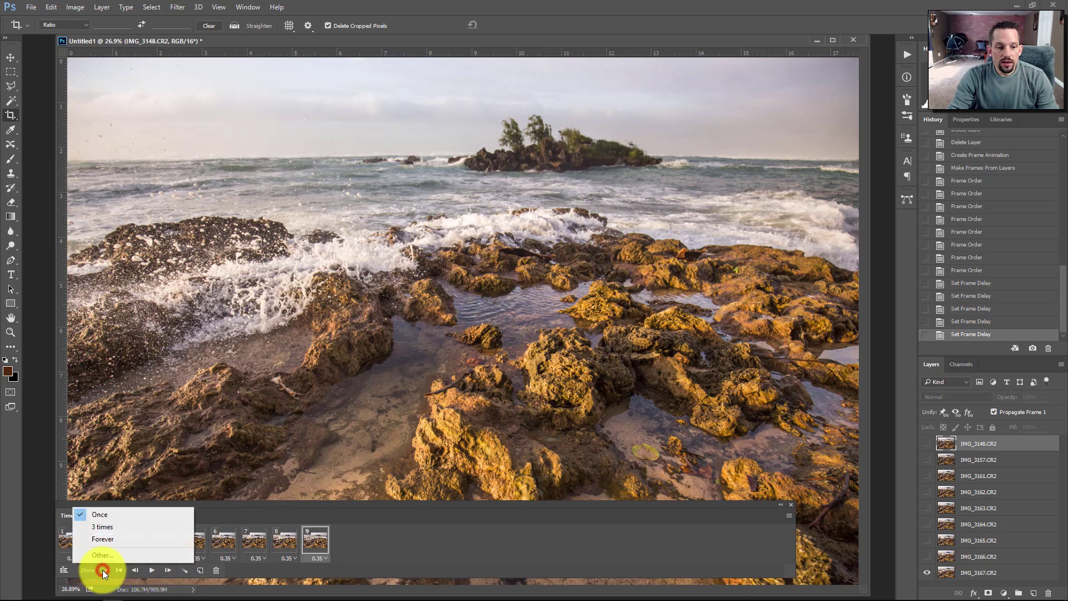
pyautogui.click(108, 526)
pyautogui.click(155, 568)
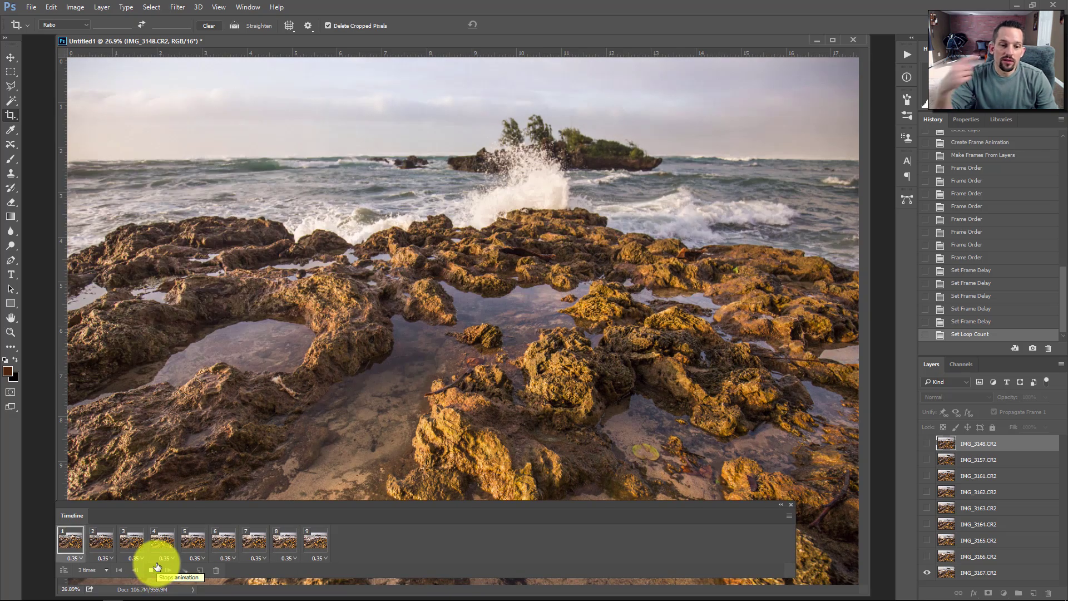
pyautogui.click(152, 569)
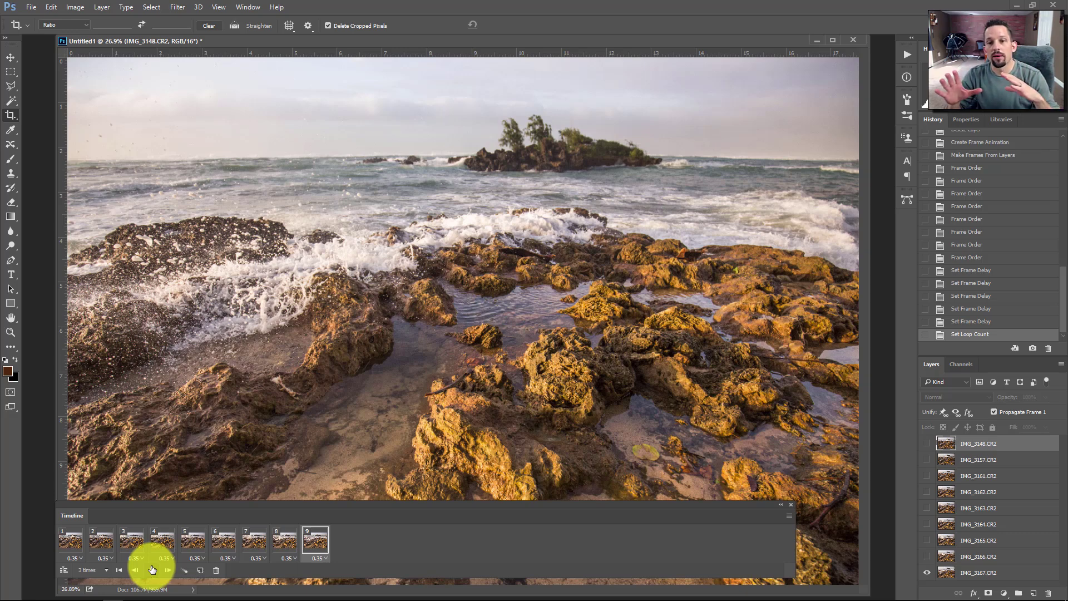
pyautogui.click(106, 569)
pyautogui.click(106, 537)
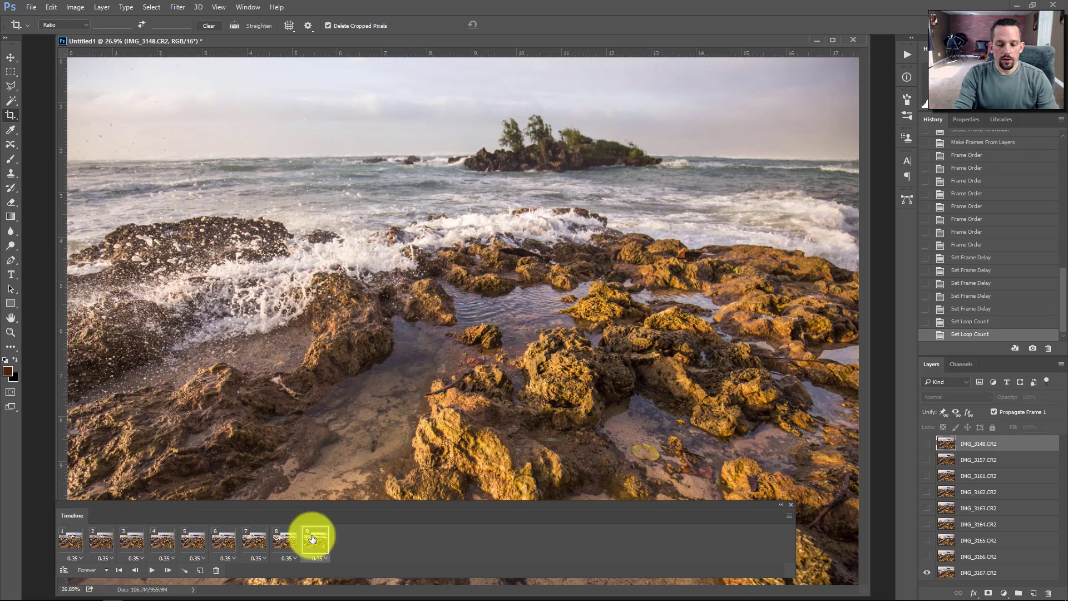
pyautogui.hotkey('ctrl', 'shift', 'alt', 's')
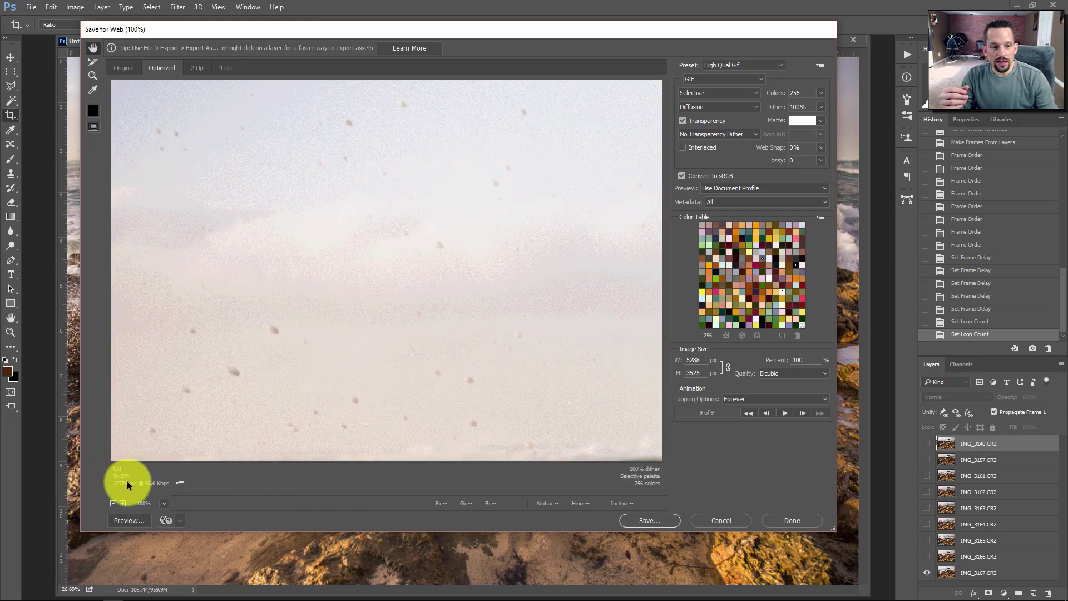
# - Close Save for Web and set Image Size to width 900 px at 72 ppi, giving 900 x 600
pyautogui.click(723, 519)
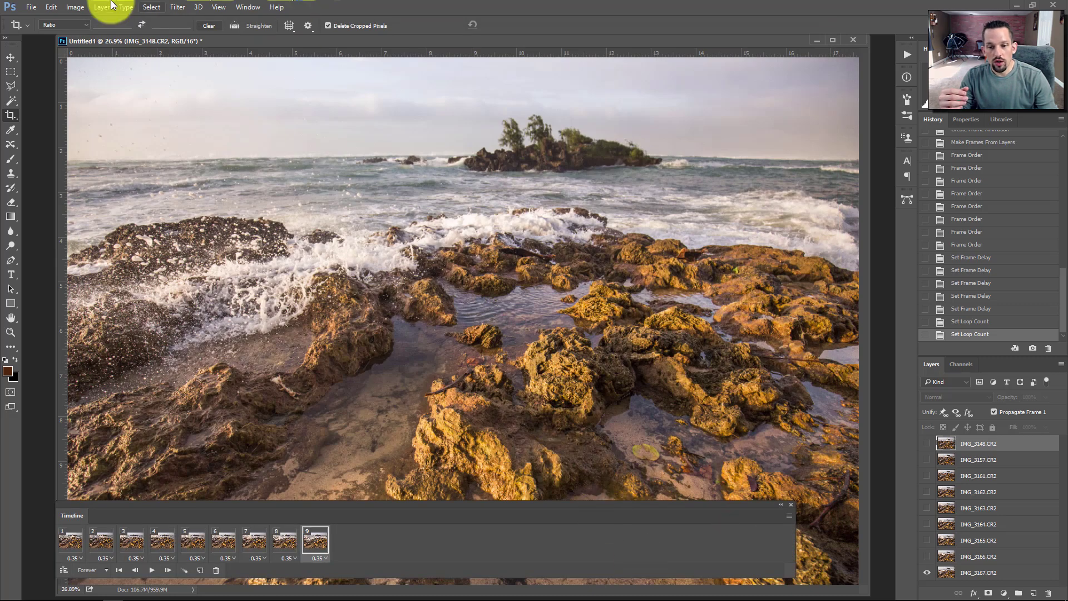
pyautogui.click(75, 7)
pyautogui.click(87, 86)
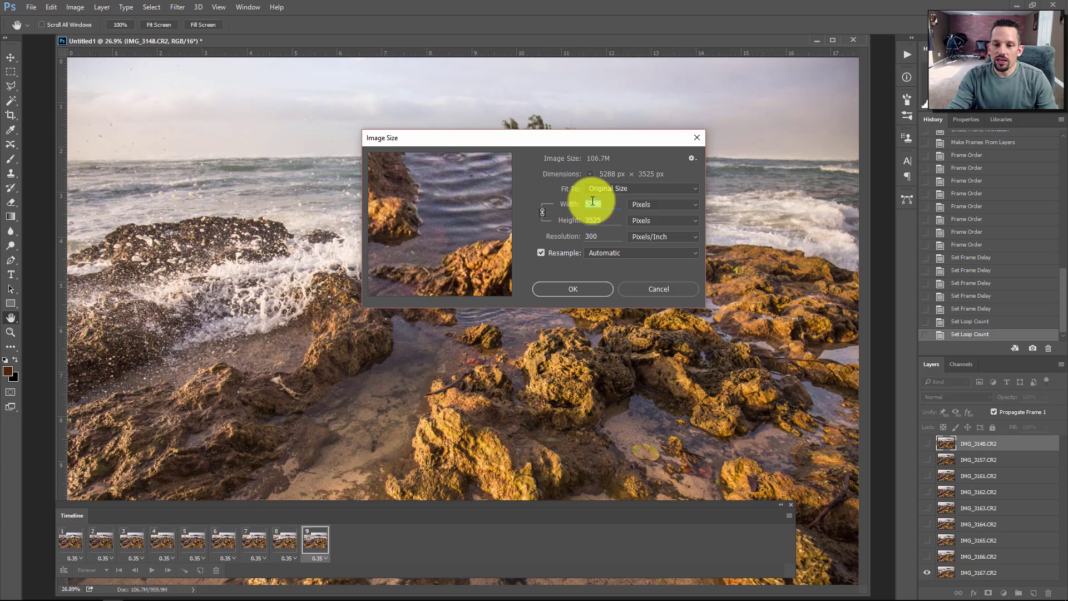
pyautogui.write('900')
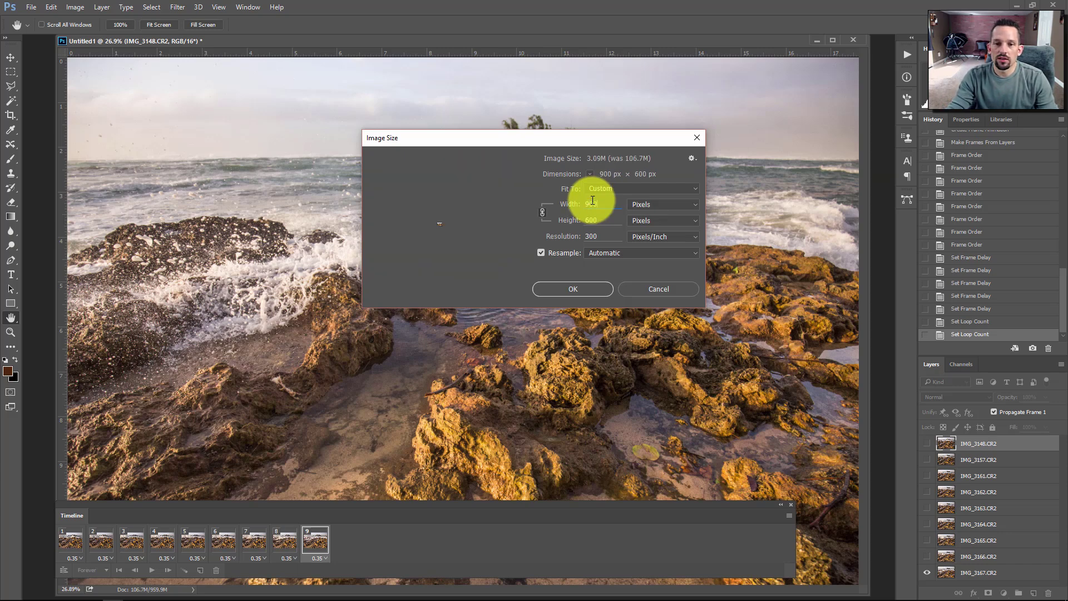
pyautogui.doubleClick(596, 237)
pyautogui.write('7')
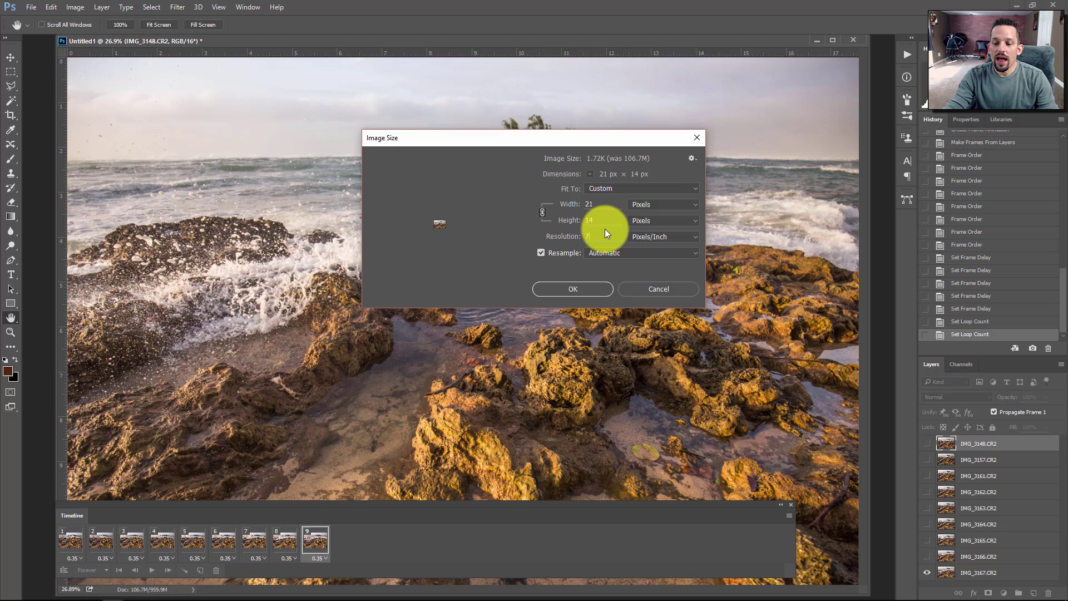
pyautogui.write('2')
pyautogui.doubleClick(603, 204)
pyautogui.write('9')
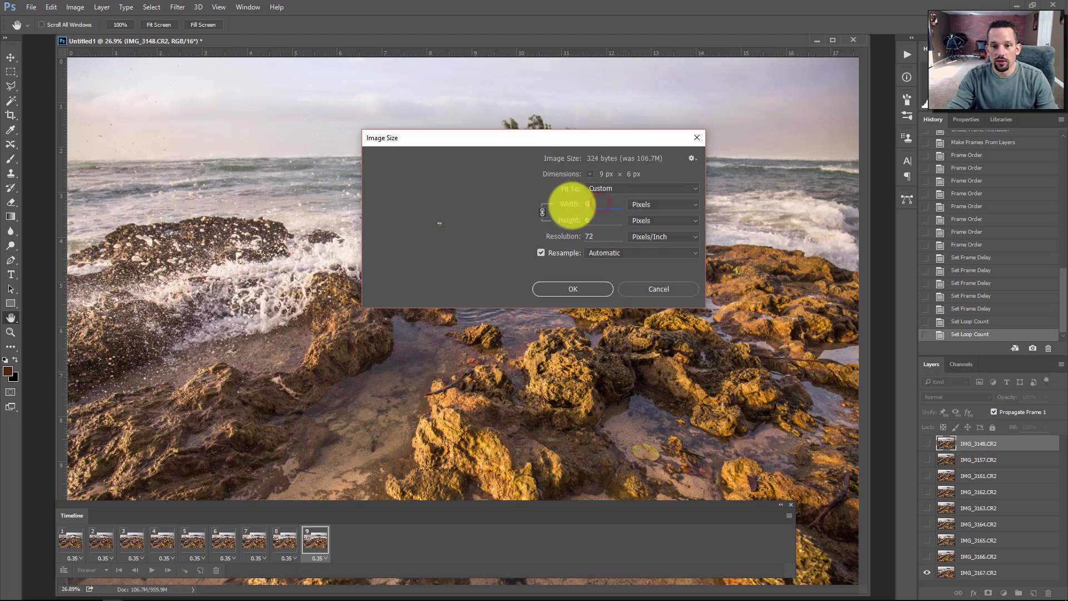
pyautogui.write('00')
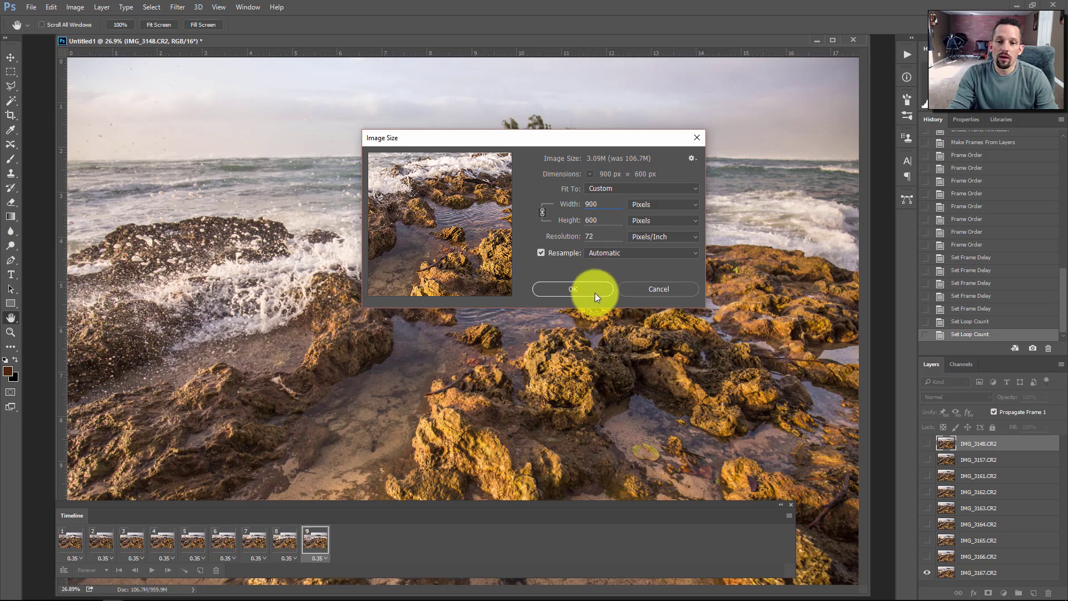
pyautogui.click(565, 290)
pyautogui.press('c')
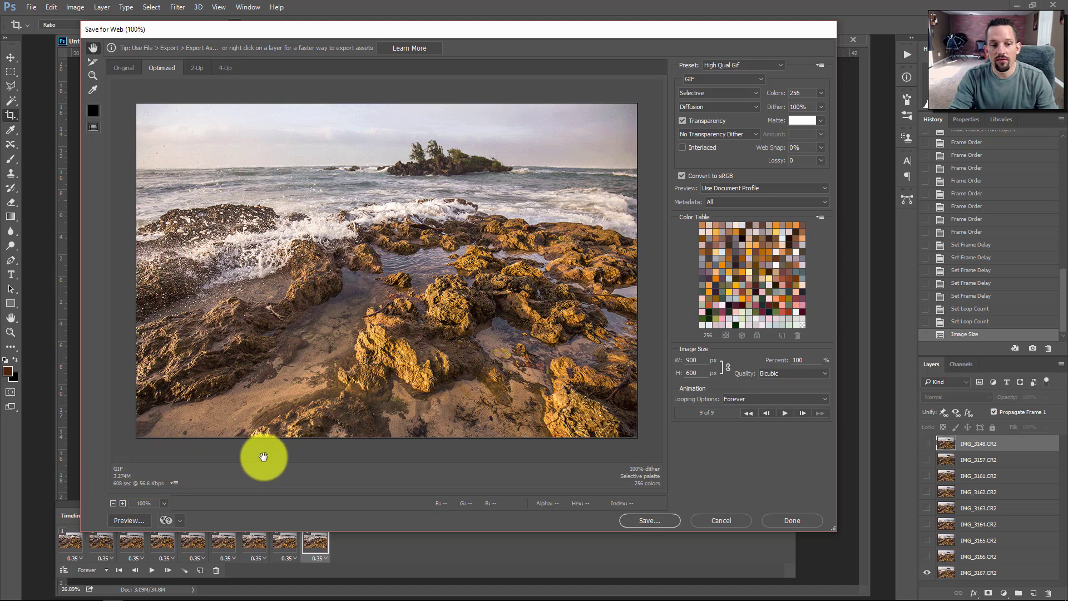
# - In Save for Web, try the GIF 128 Dithered preset, then switch back to High Qual Gif
pyautogui.moveTo(439, 30)
pyautogui.mouseDown()
pyautogui.moveTo(425, 32)
pyautogui.moveTo(438, 36)
pyautogui.mouseUp()
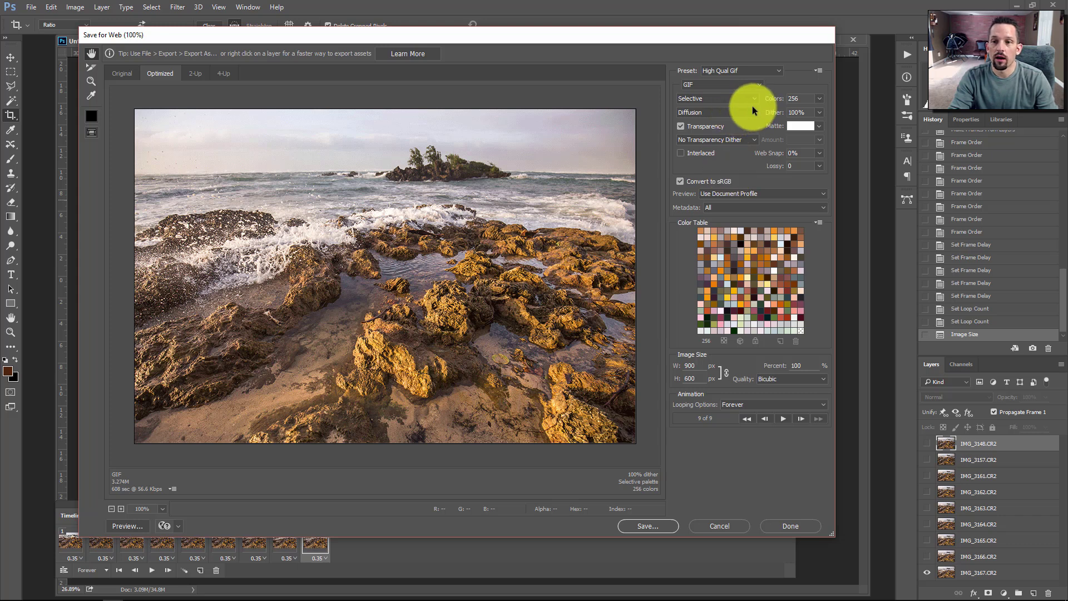
pyautogui.click(763, 69)
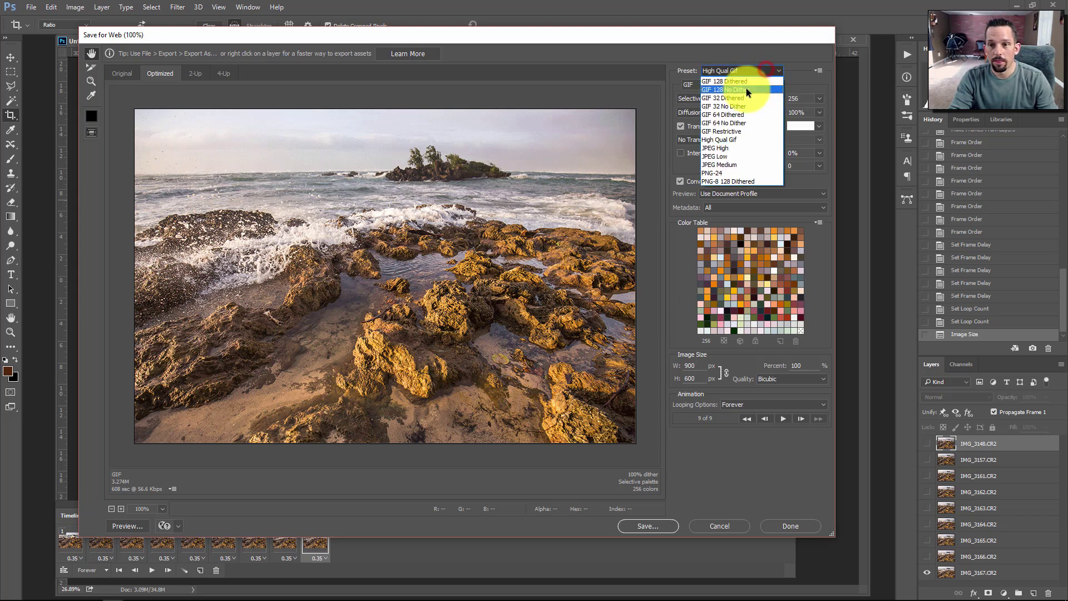
pyautogui.click(726, 81)
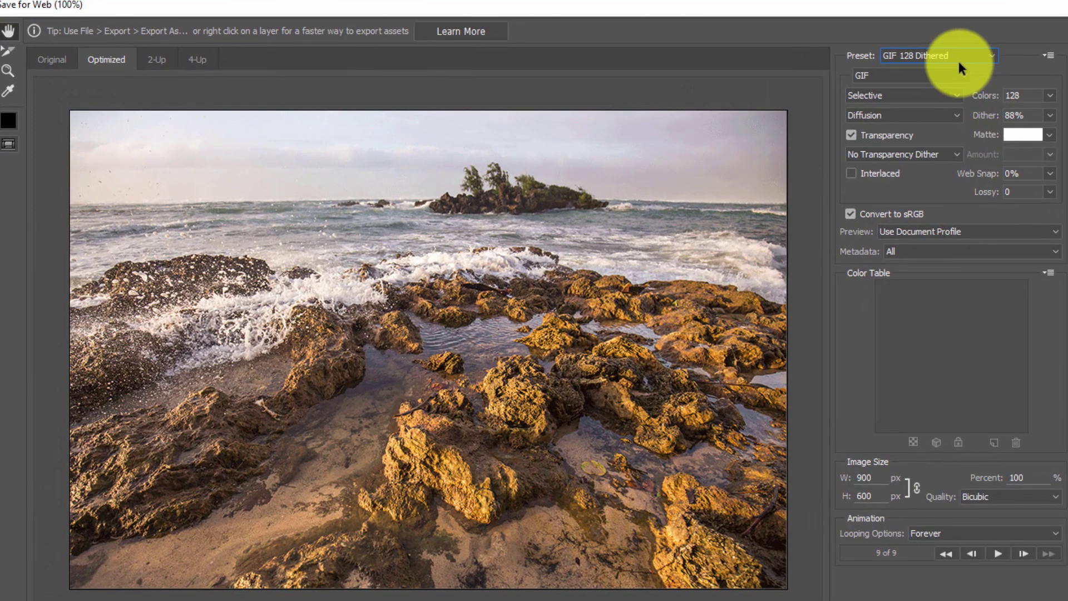
pyautogui.click(952, 58)
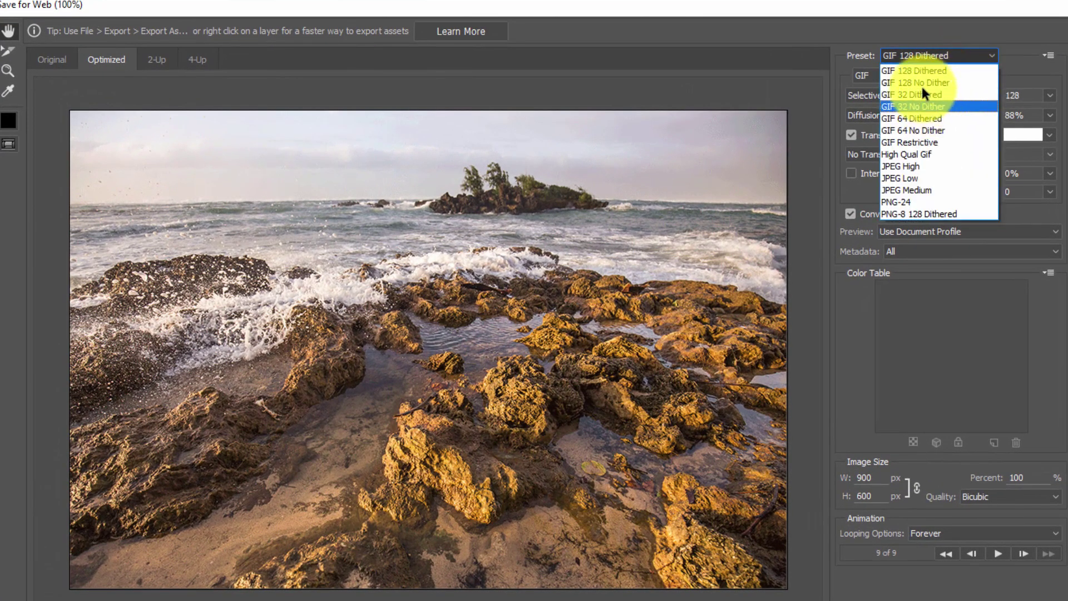
pyautogui.click(919, 56)
pyautogui.click(918, 58)
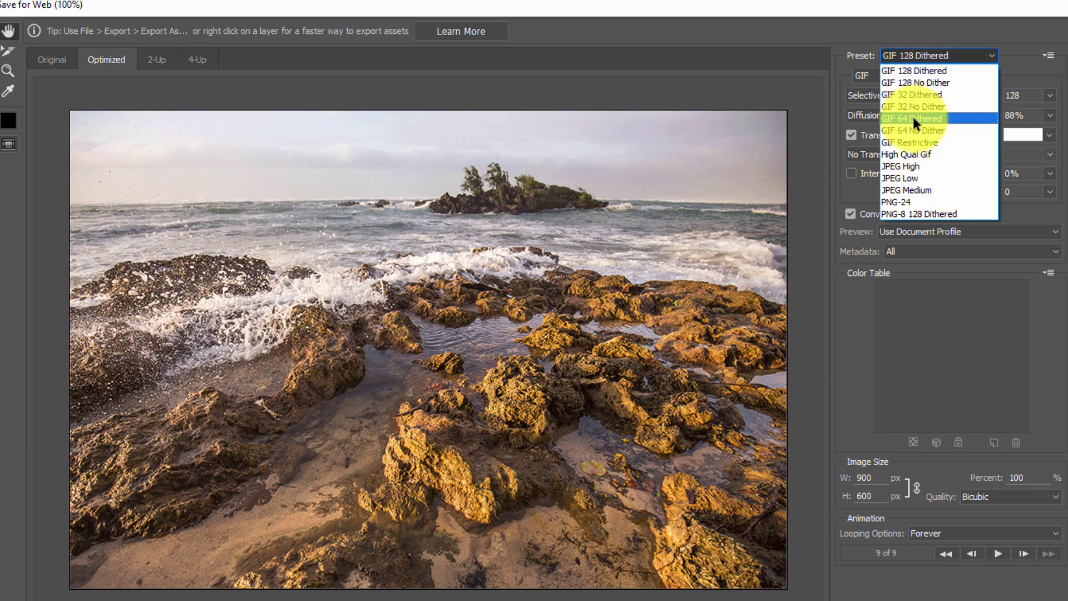
pyautogui.click(942, 36)
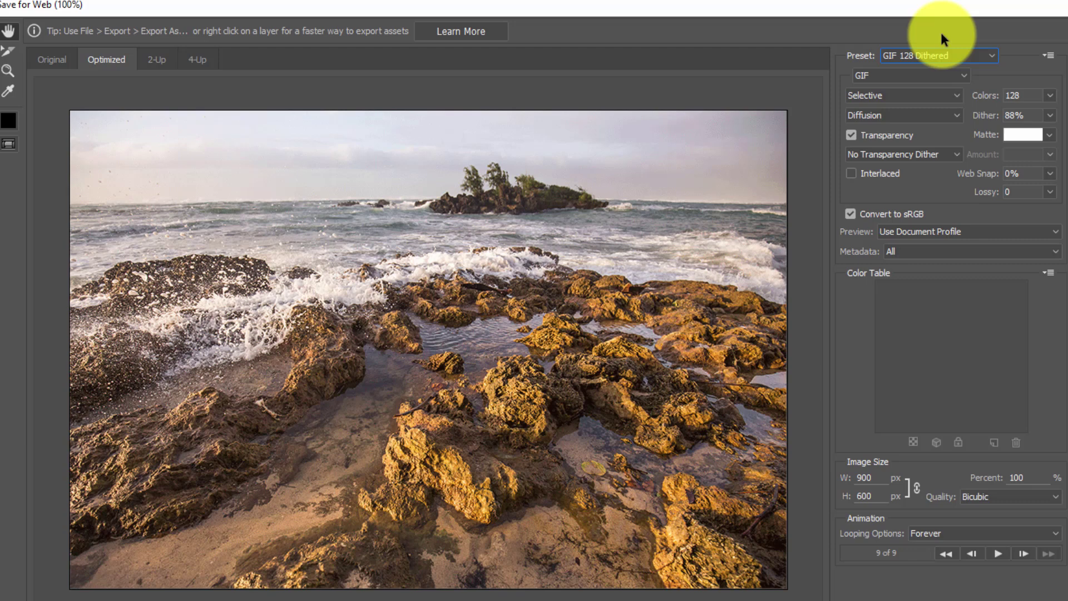
pyautogui.click(940, 55)
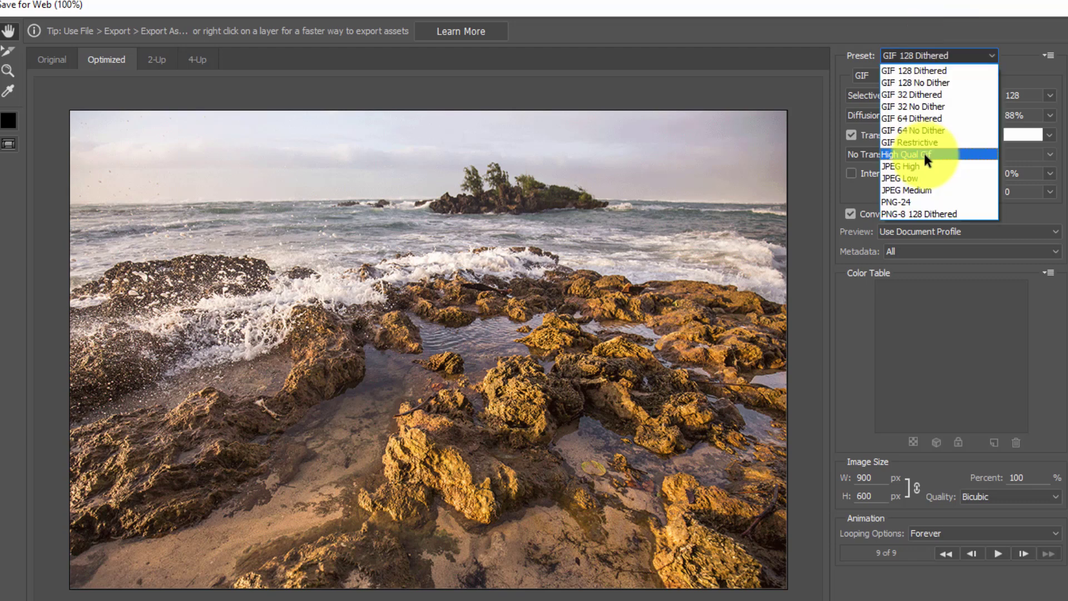
pyautogui.click(923, 154)
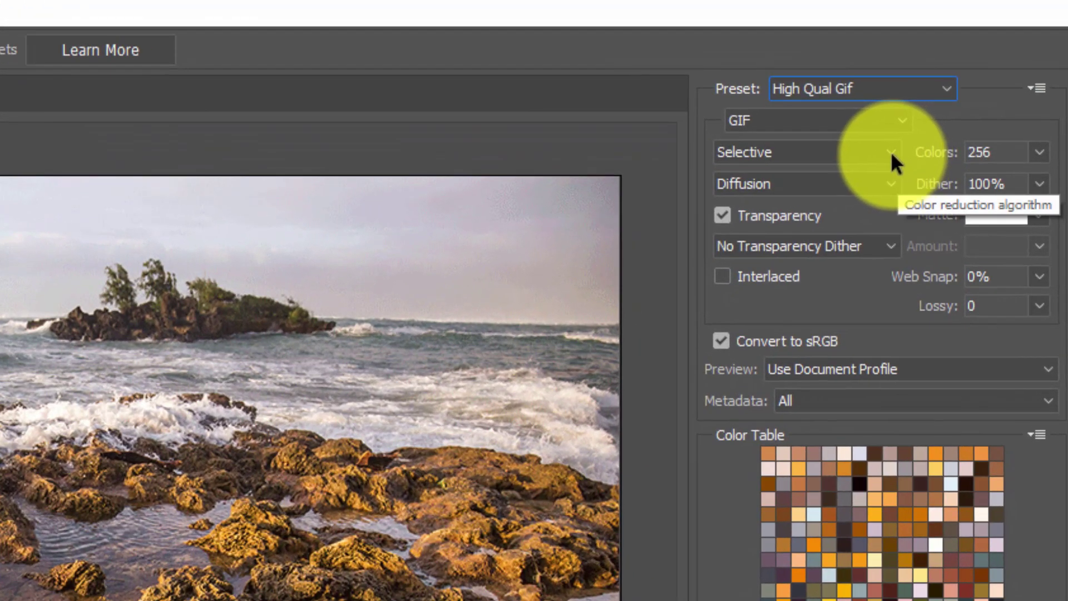
pyautogui.click(890, 151)
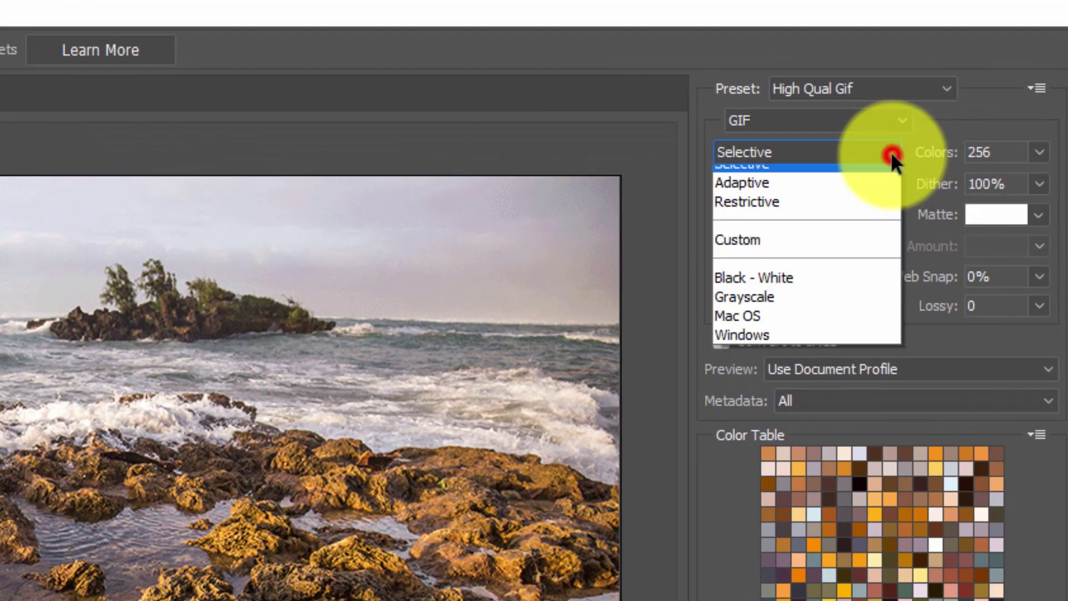
pyautogui.click(798, 193)
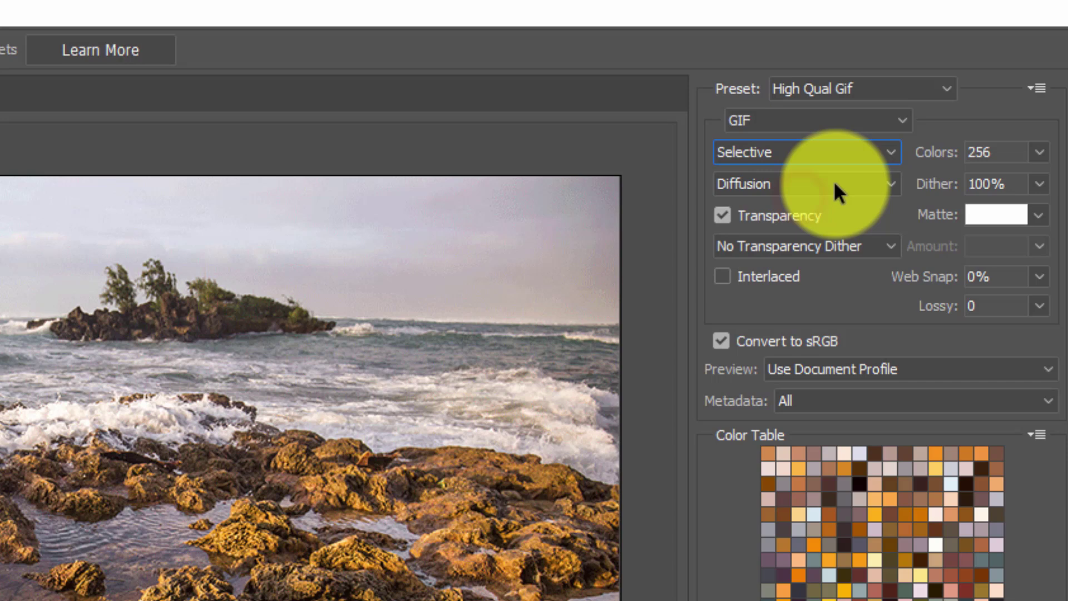
pyautogui.click(1039, 155)
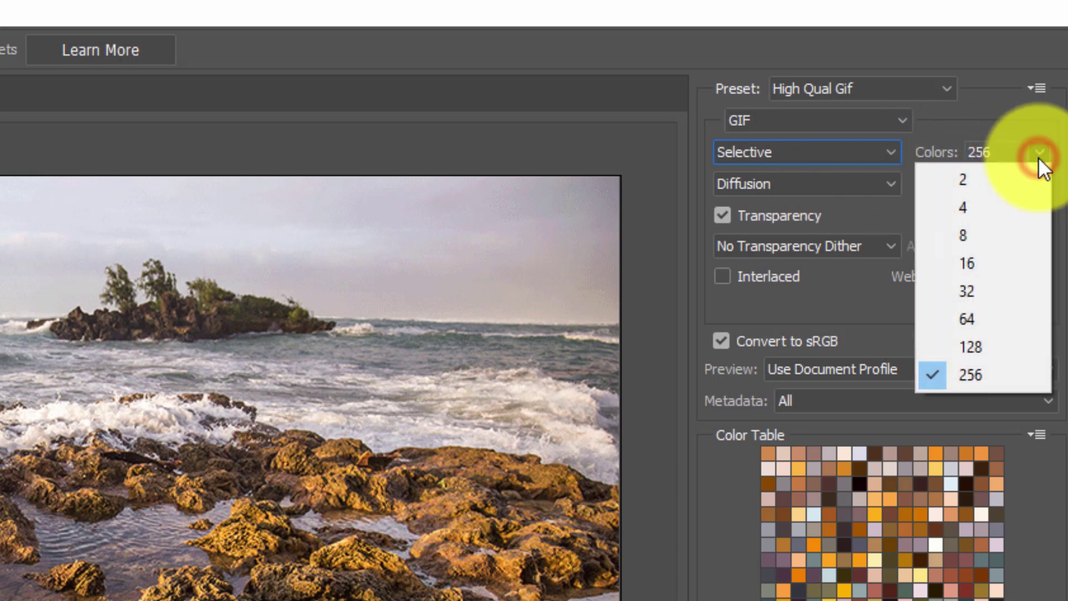
pyautogui.click(987, 365)
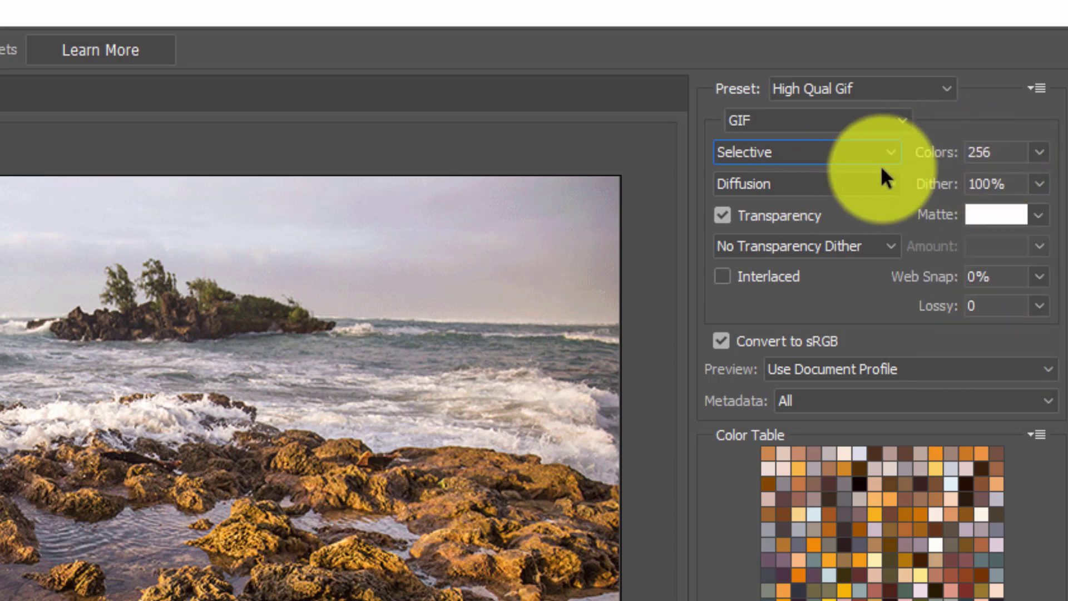
pyautogui.click(887, 185)
pyautogui.click(839, 210)
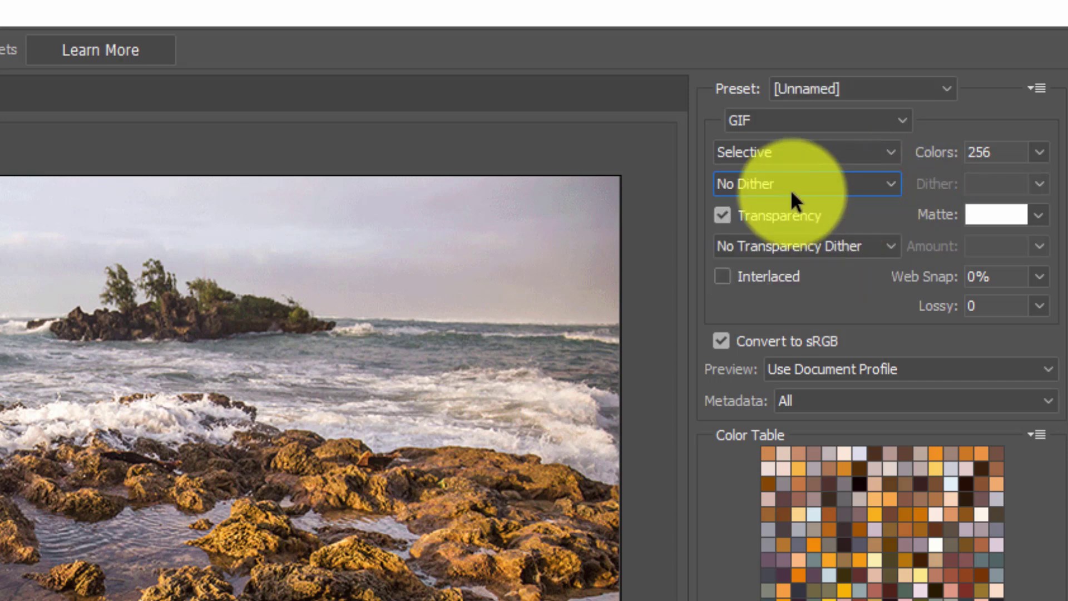
pyautogui.click(792, 192)
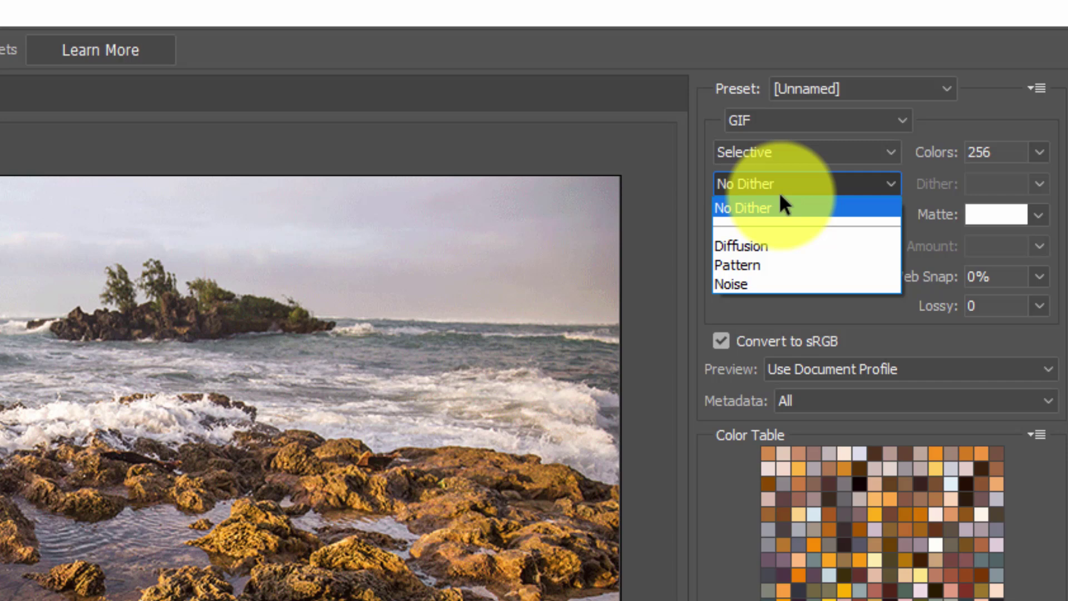
pyautogui.click(746, 246)
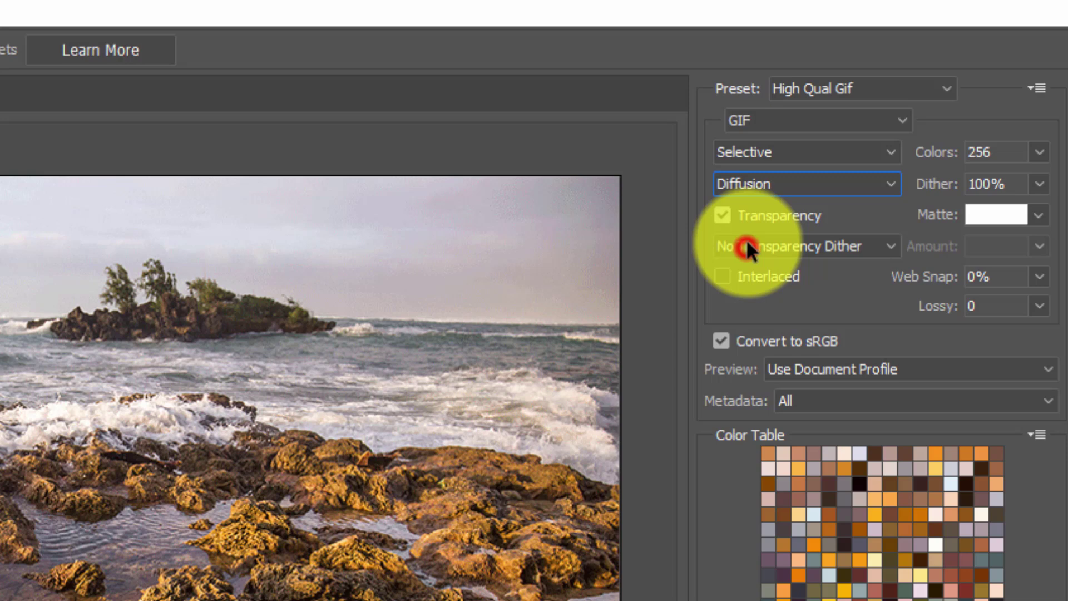
pyautogui.click(1039, 184)
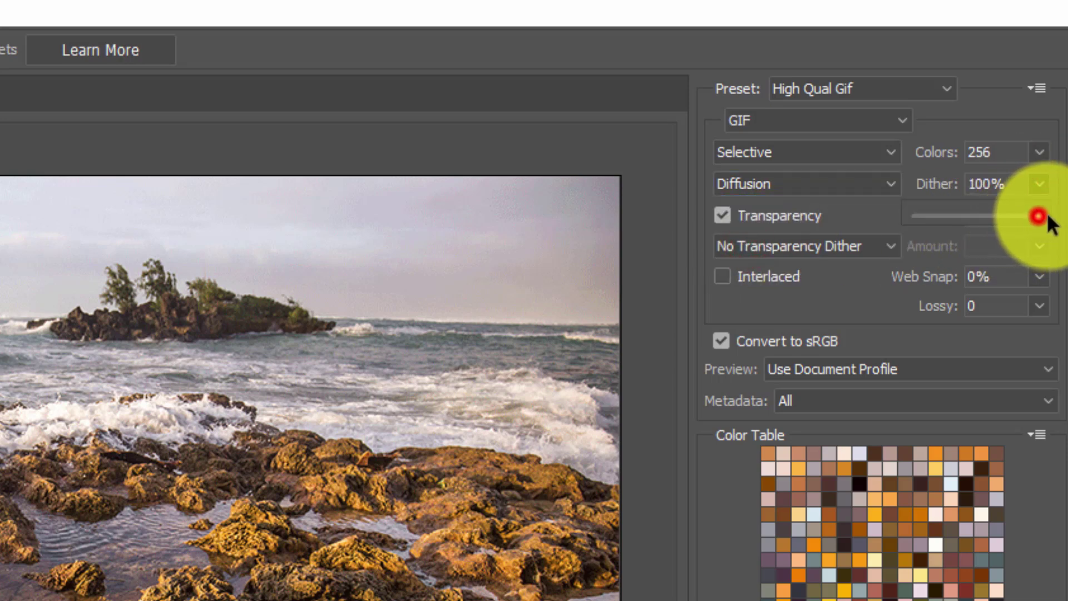
pyautogui.click(1038, 216)
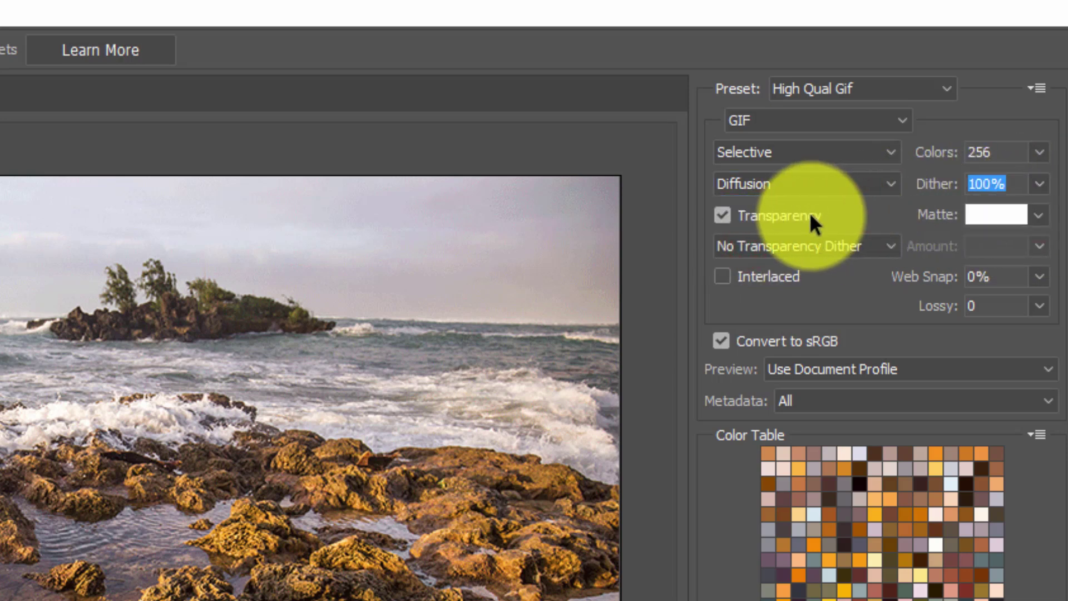
pyautogui.click(839, 247)
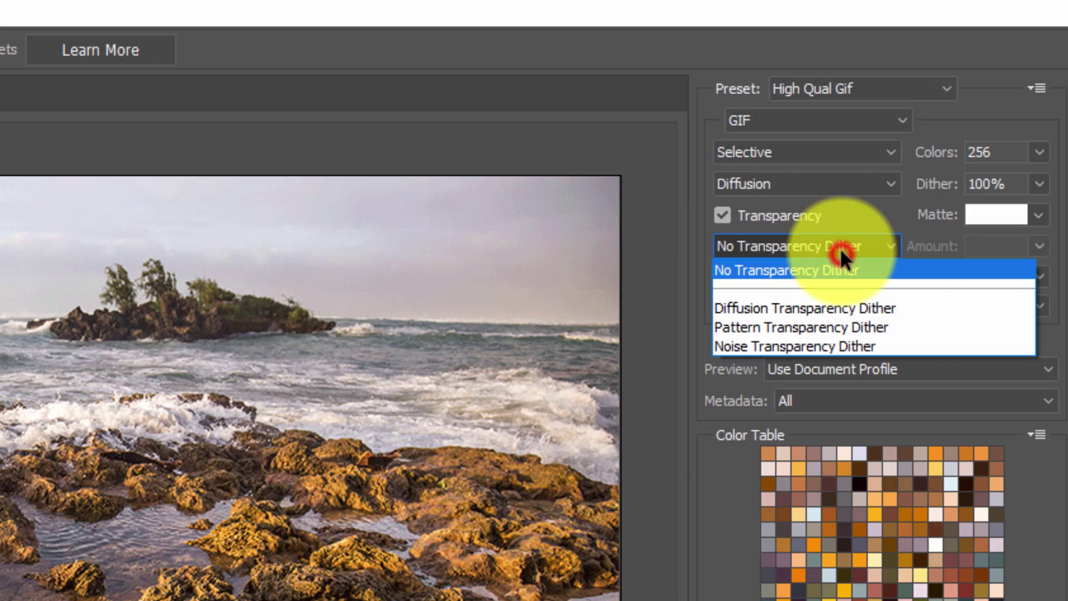
pyautogui.click(813, 268)
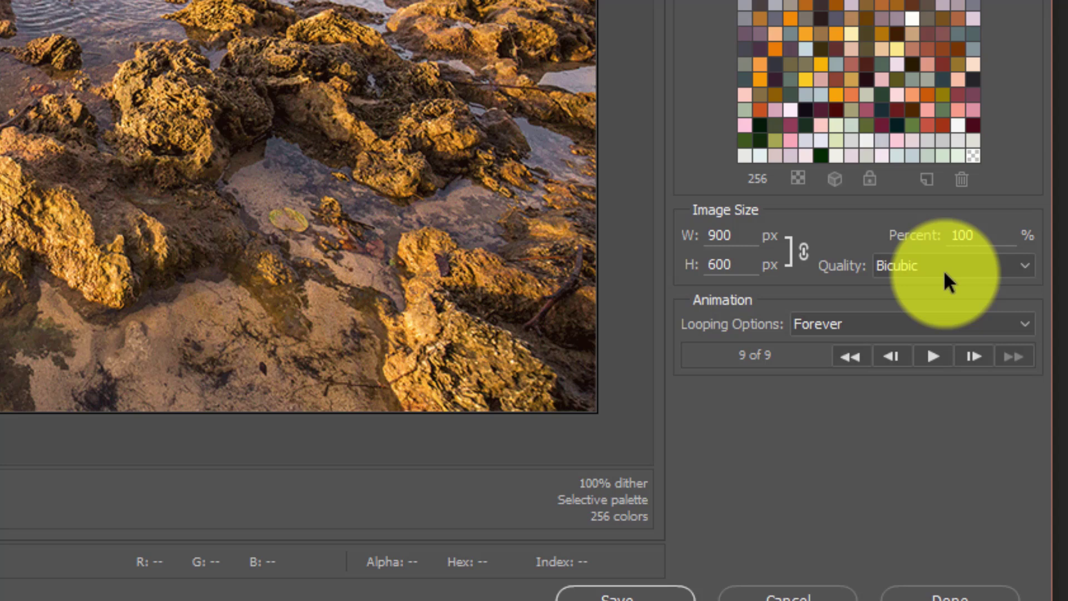
pyautogui.click(945, 274)
pyautogui.click(921, 310)
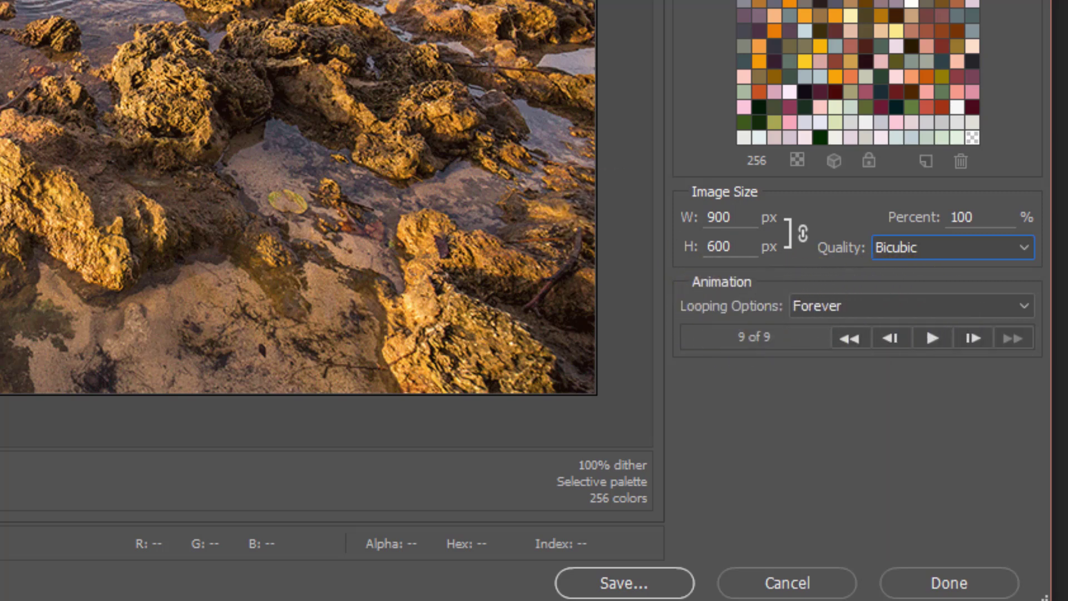
pyautogui.click(819, 309)
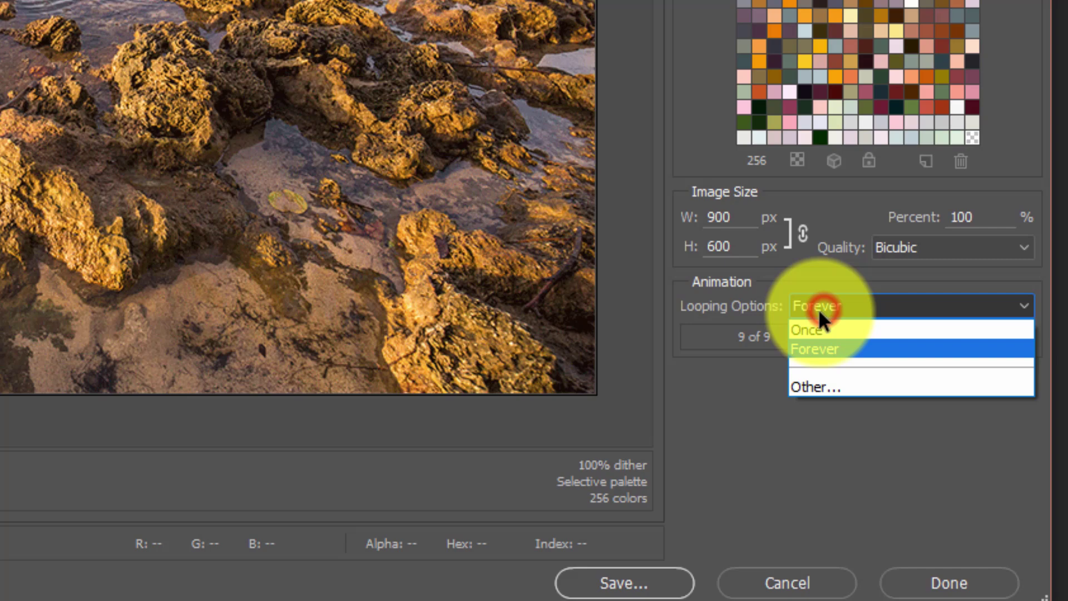
pyautogui.click(808, 332)
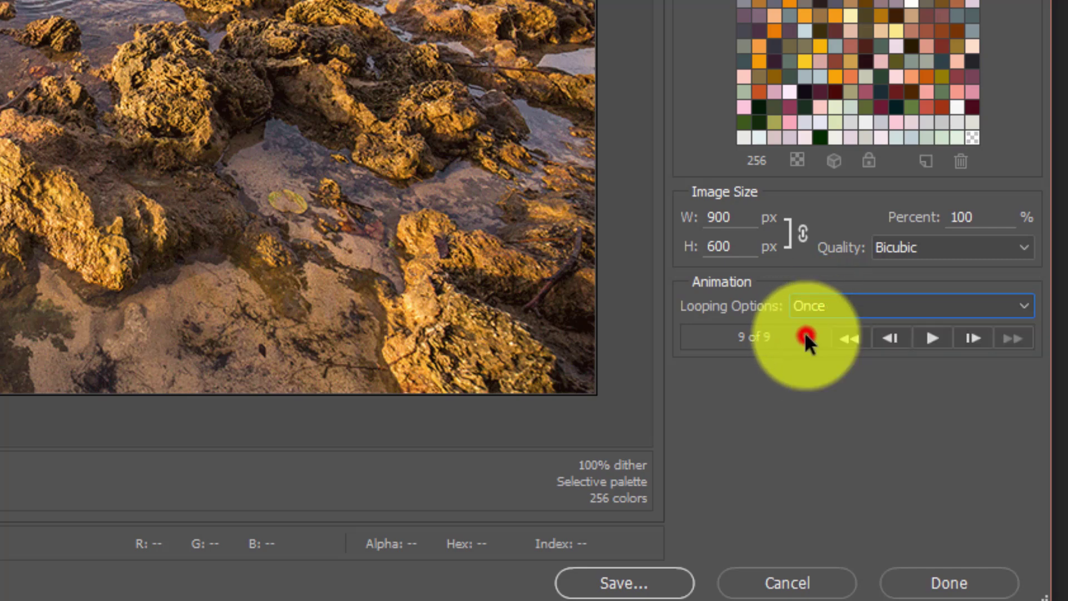
pyautogui.click(810, 306)
pyautogui.click(799, 349)
pyautogui.click(811, 305)
pyautogui.click(801, 388)
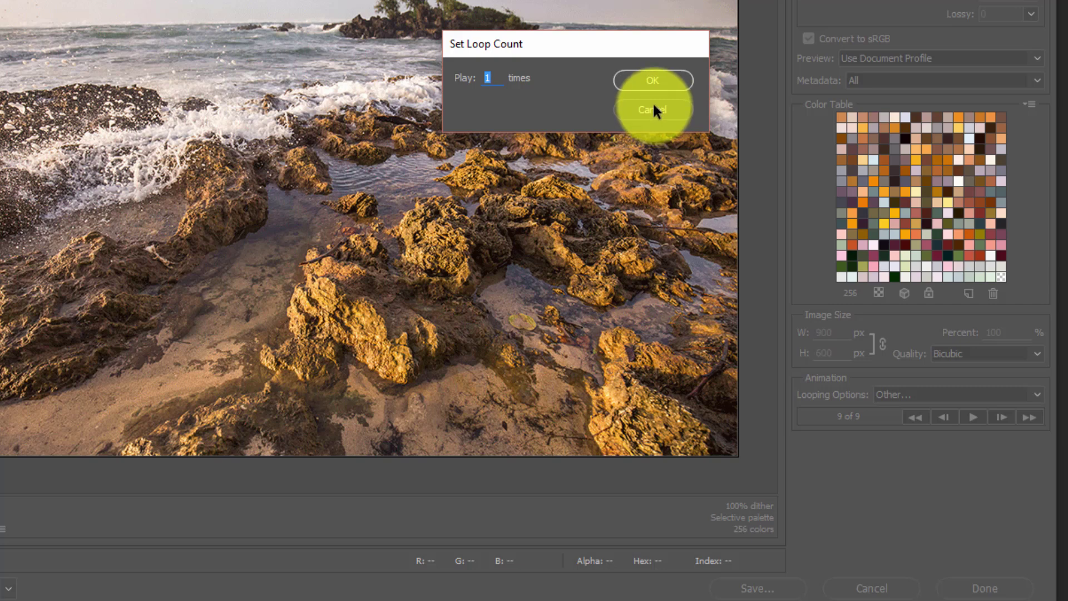
pyautogui.click(654, 109)
pyautogui.click(912, 394)
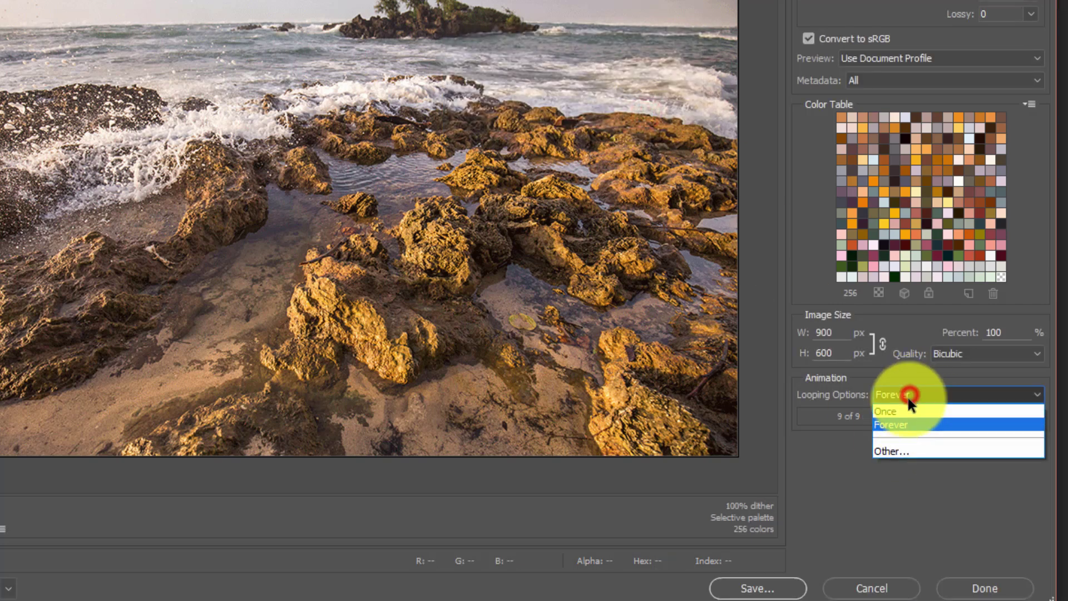
pyautogui.click(887, 429)
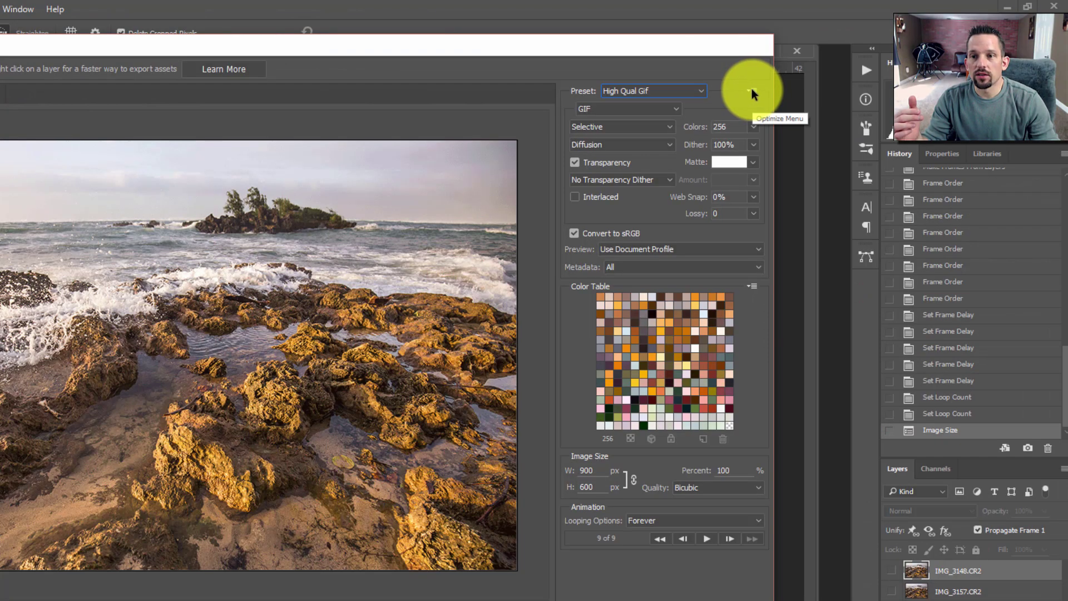
# - Save the optimized GIF with the file name 'animated teest'
pyautogui.click(752, 91)
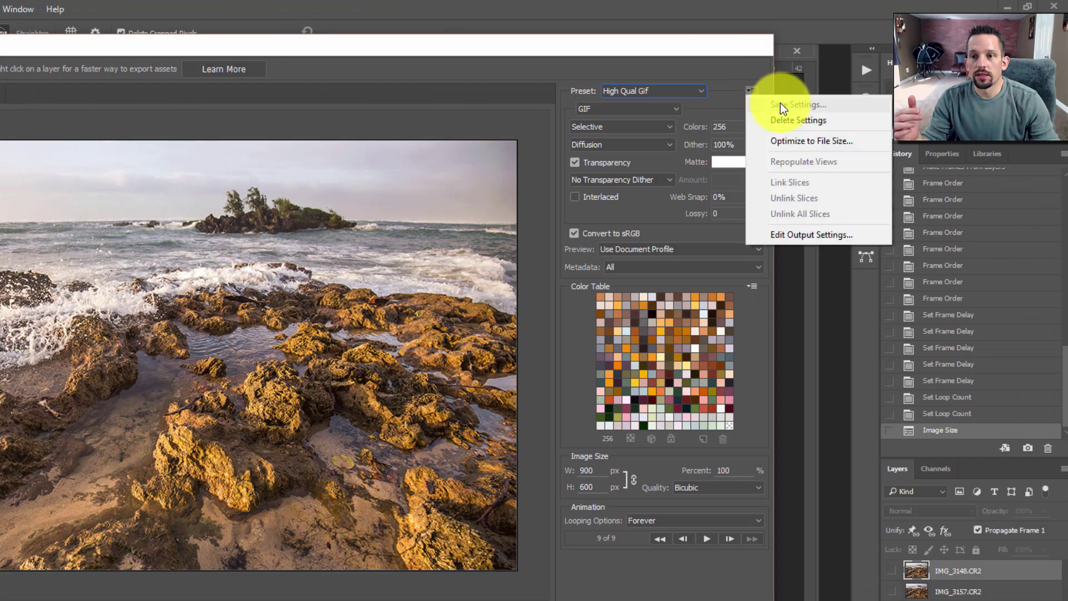
pyautogui.click(742, 105)
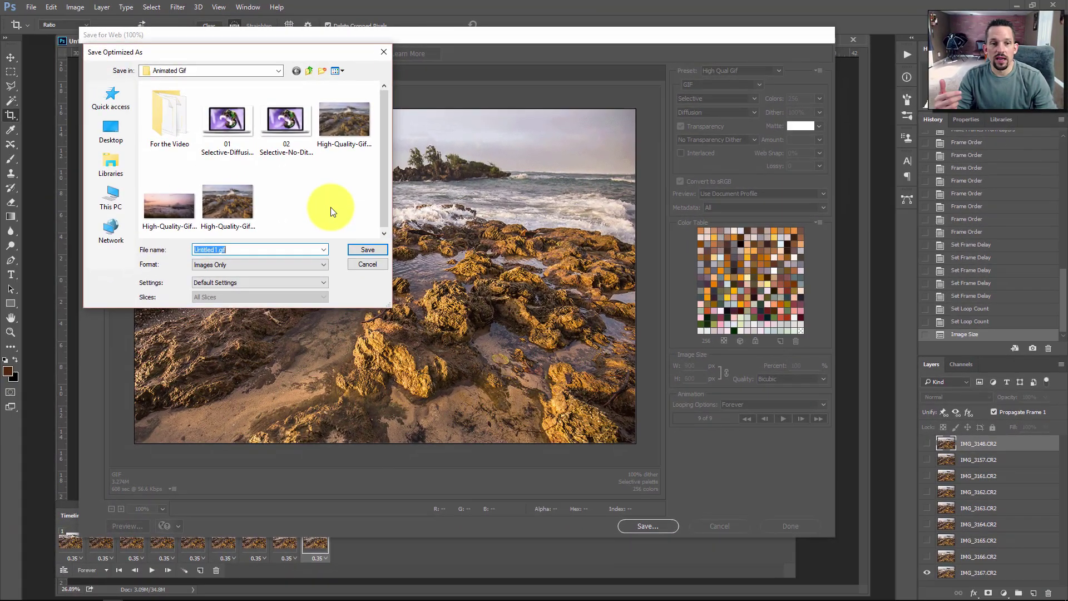
pyautogui.click(331, 207)
pyautogui.click(270, 250)
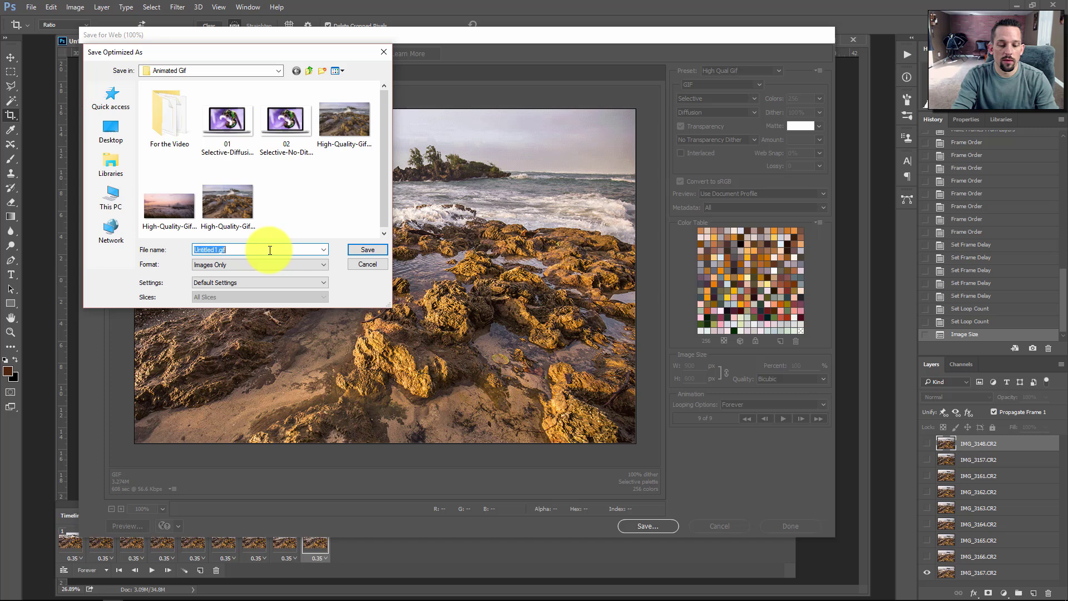
pyautogui.write('anima')
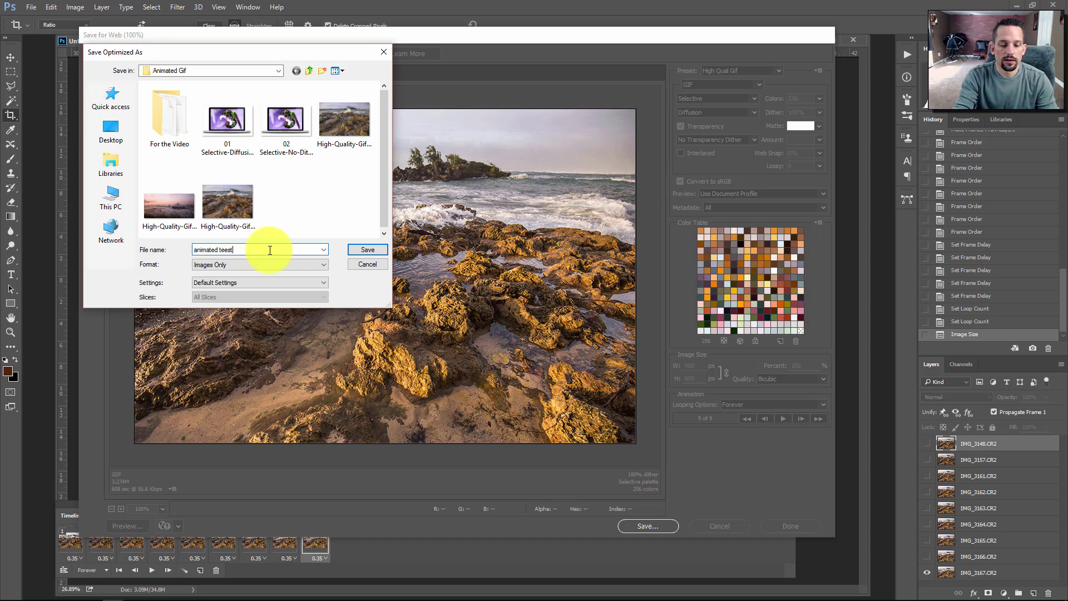
pyautogui.write('ted teest')
pyautogui.press('Return')
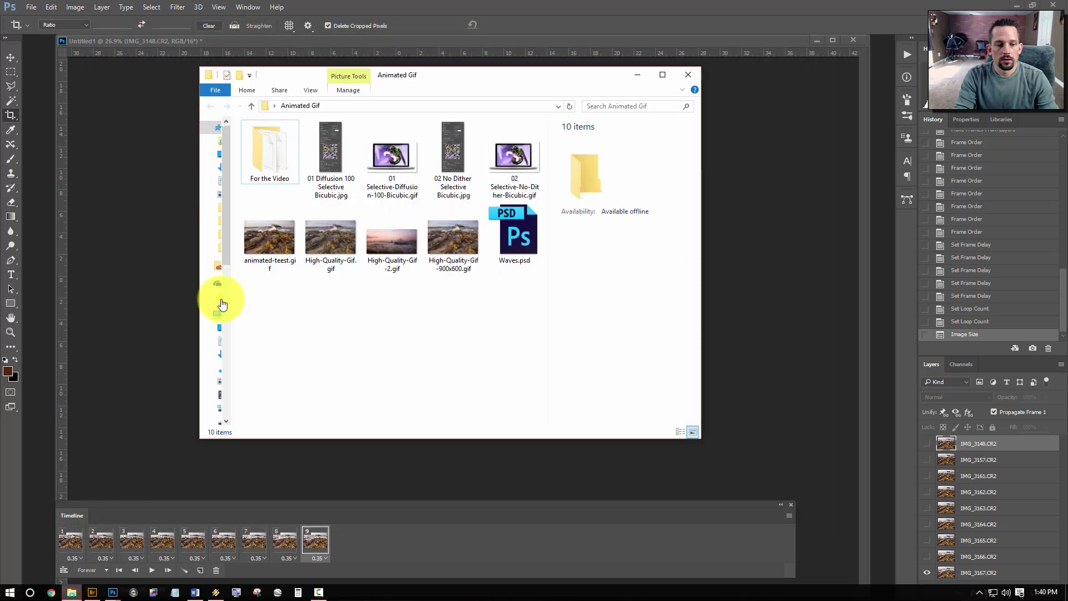
# - Preview animated-teest.gif in Photos, then return to Photoshop and reopen Save for Web
pyautogui.doubleClick(269, 233)
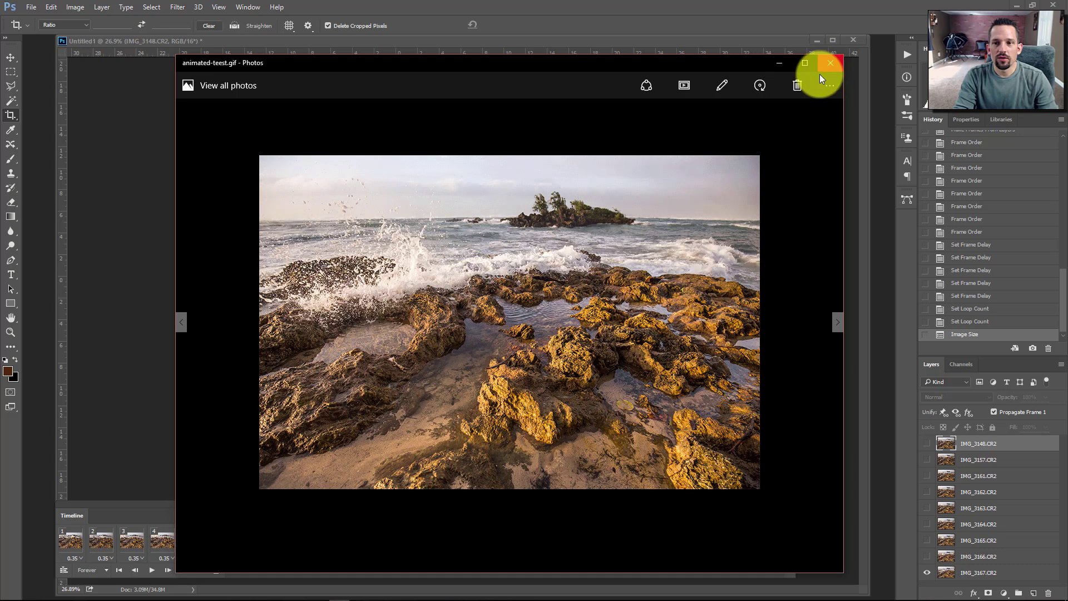
pyautogui.click(832, 62)
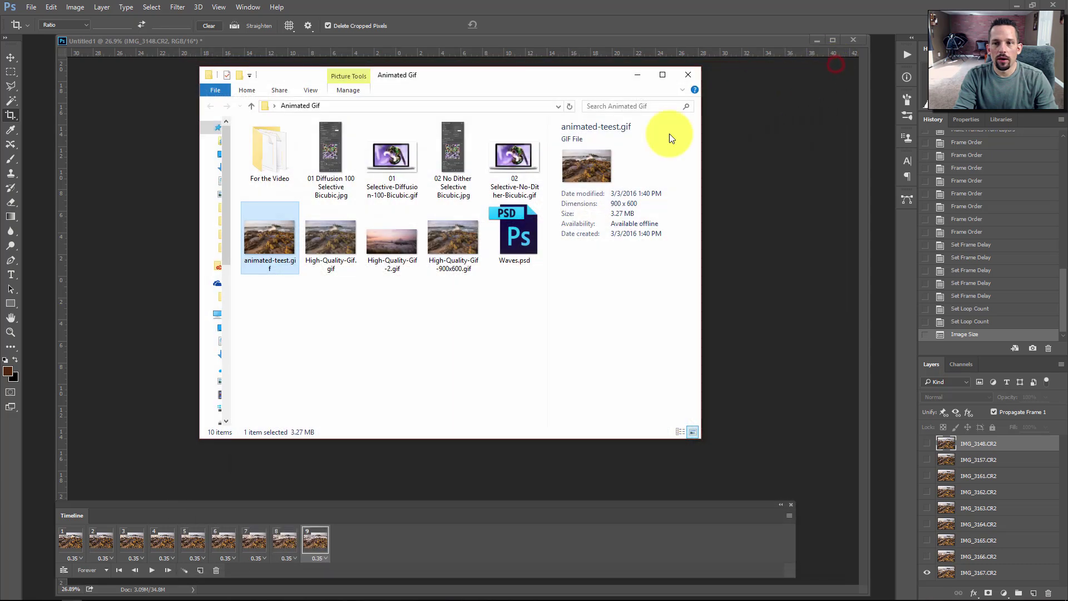
pyautogui.click(644, 78)
pyautogui.hotkey('ctrl', 'shift', 'alt', 's')
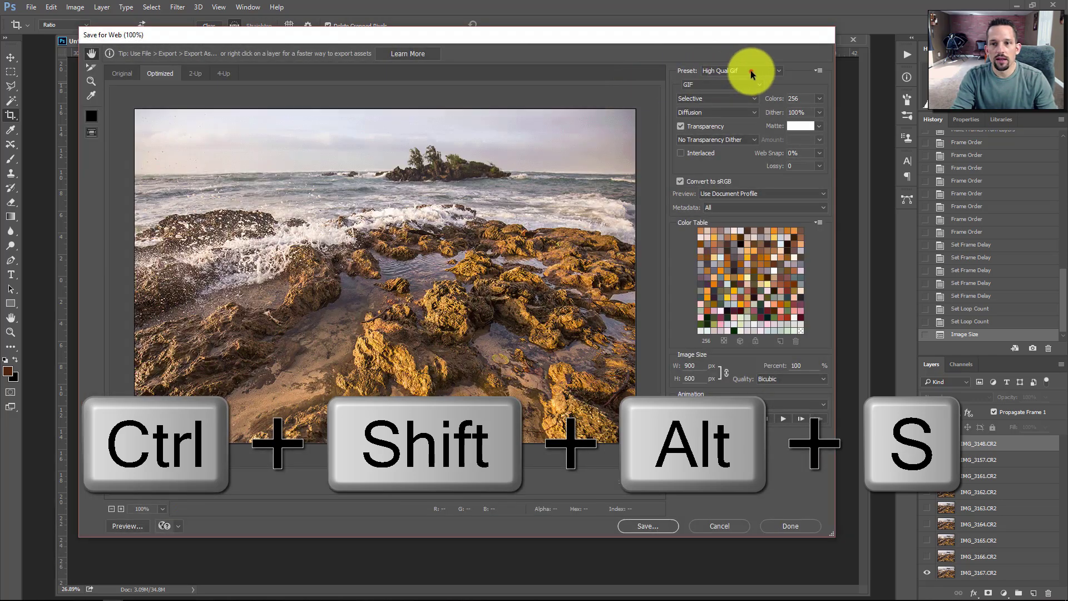
# - Export the animation with the GIF 128 No Dither preset as aimated-test-128-no-dither.gif
pyautogui.click(750, 70)
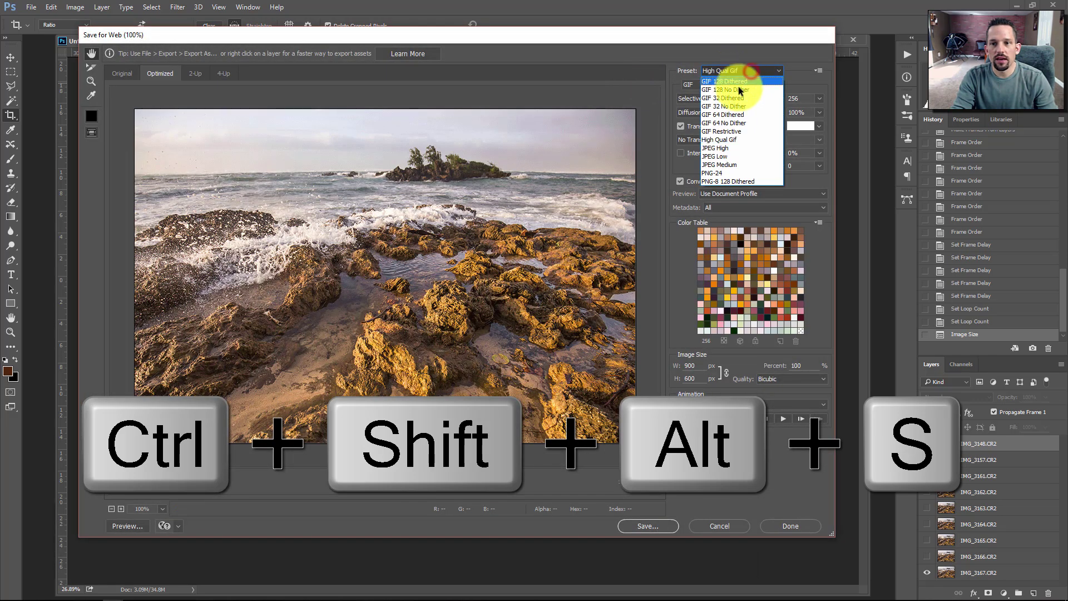
pyautogui.click(736, 89)
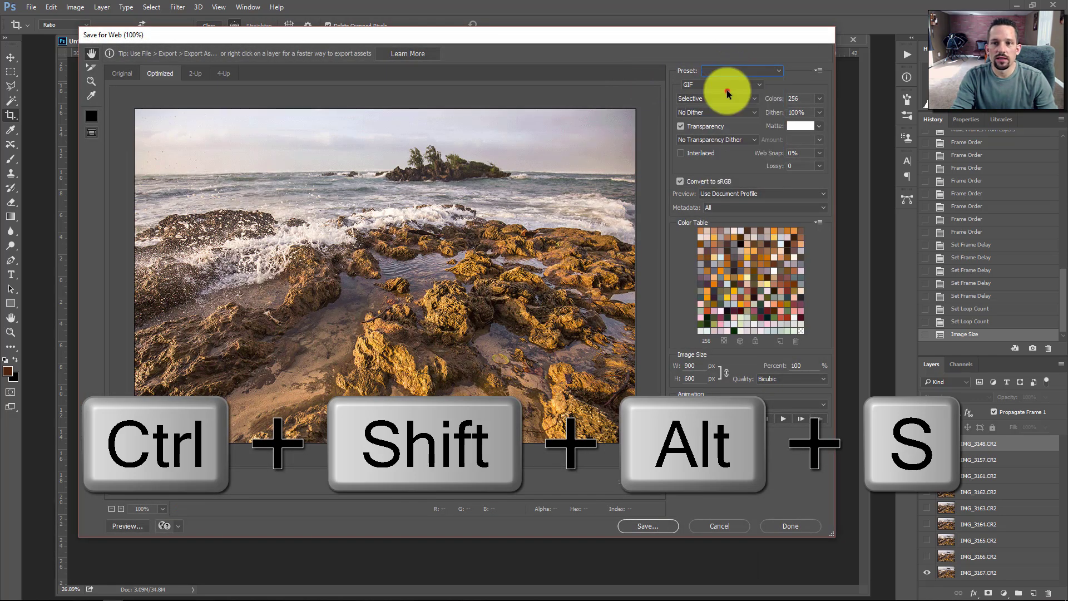
pyautogui.click(657, 525)
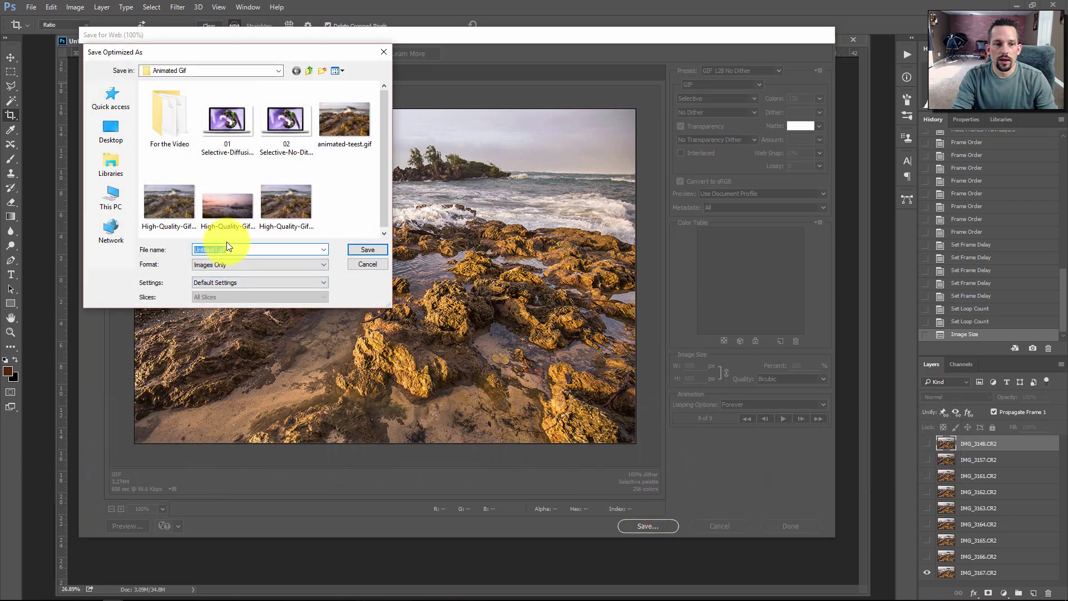
pyautogui.write('aimated tes')
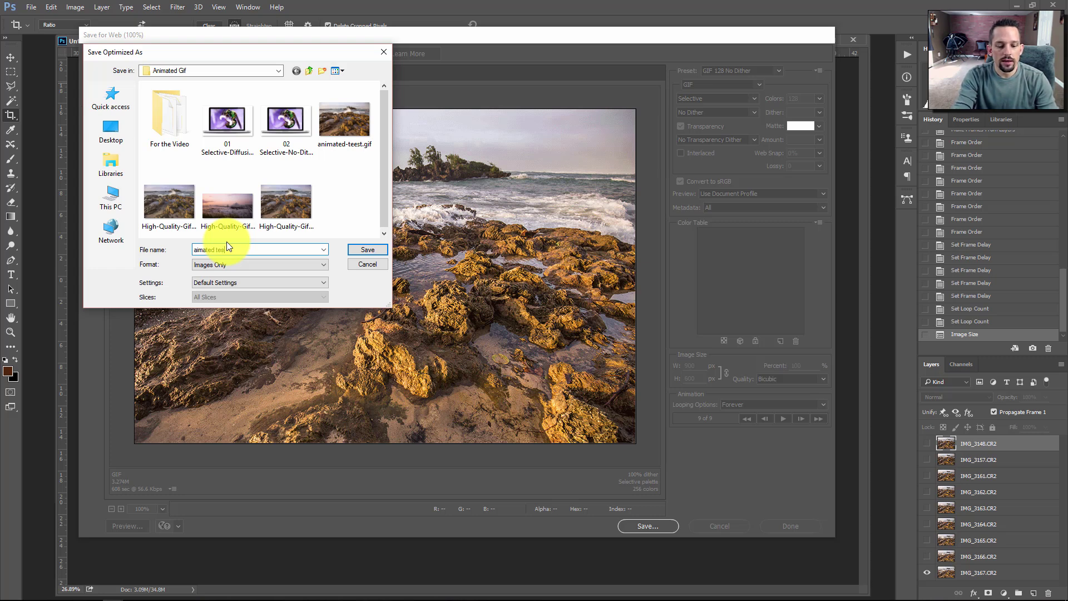
pyautogui.write('128')
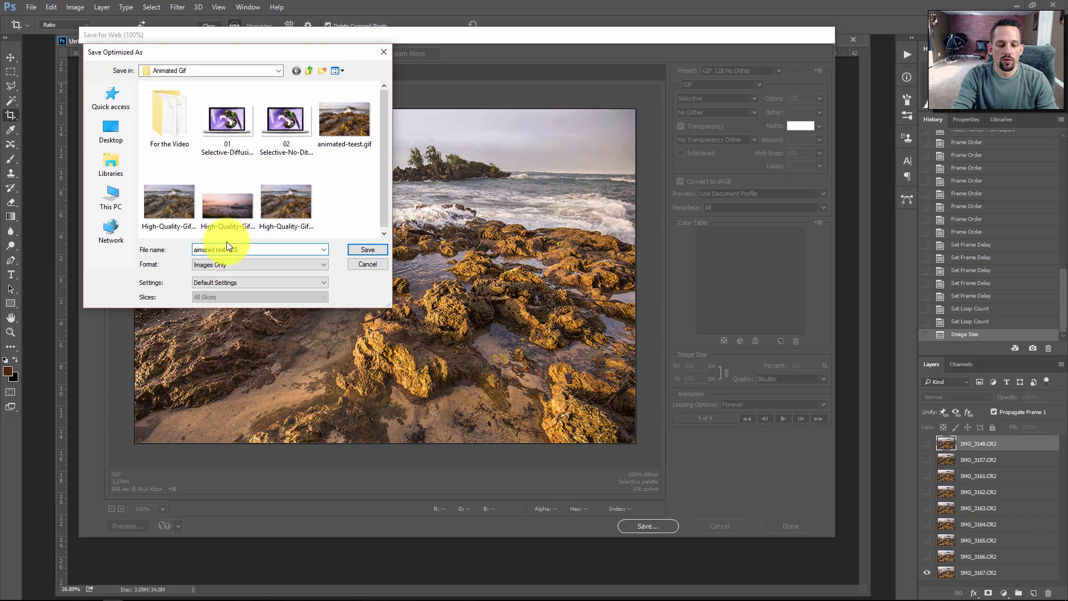
pyautogui.write(' no dither')
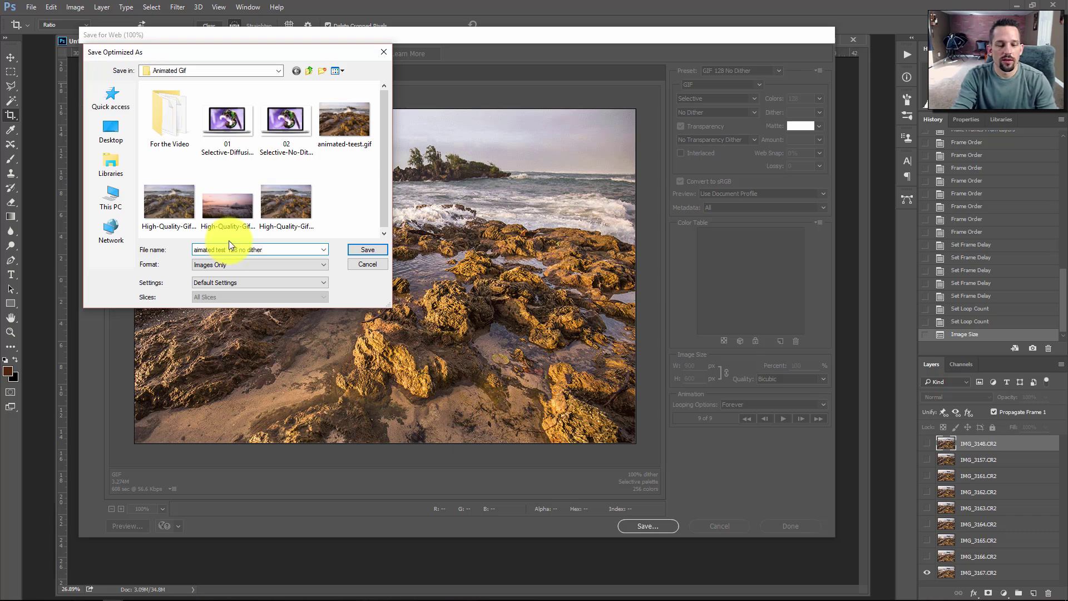
pyautogui.press('Return')
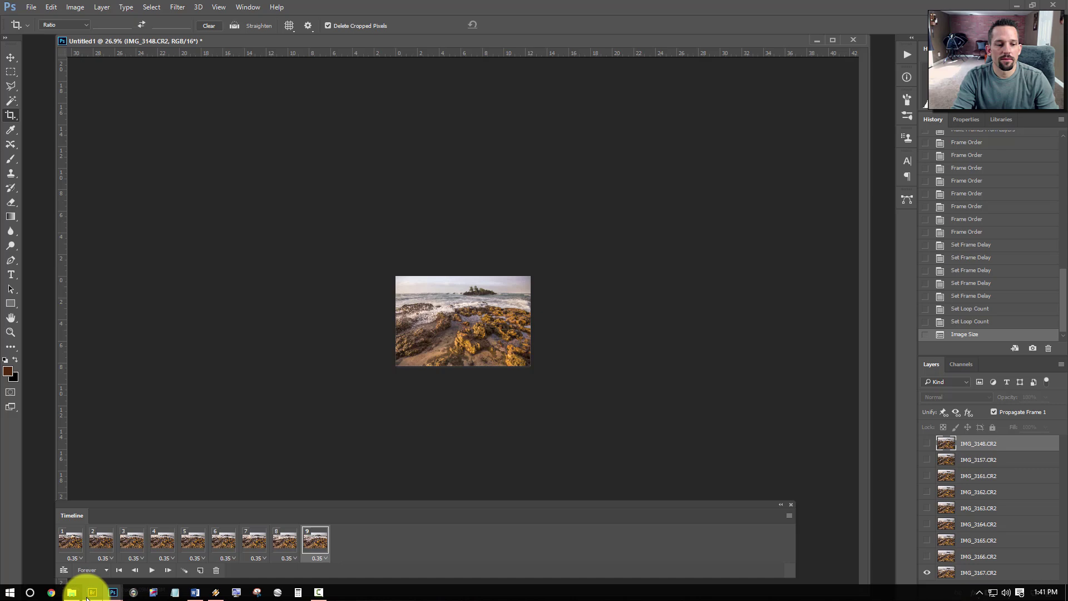
# - Play aimated-test-128-no-dither.gif from the Animated Gif folder in the Photos viewer
pyautogui.click(72, 592)
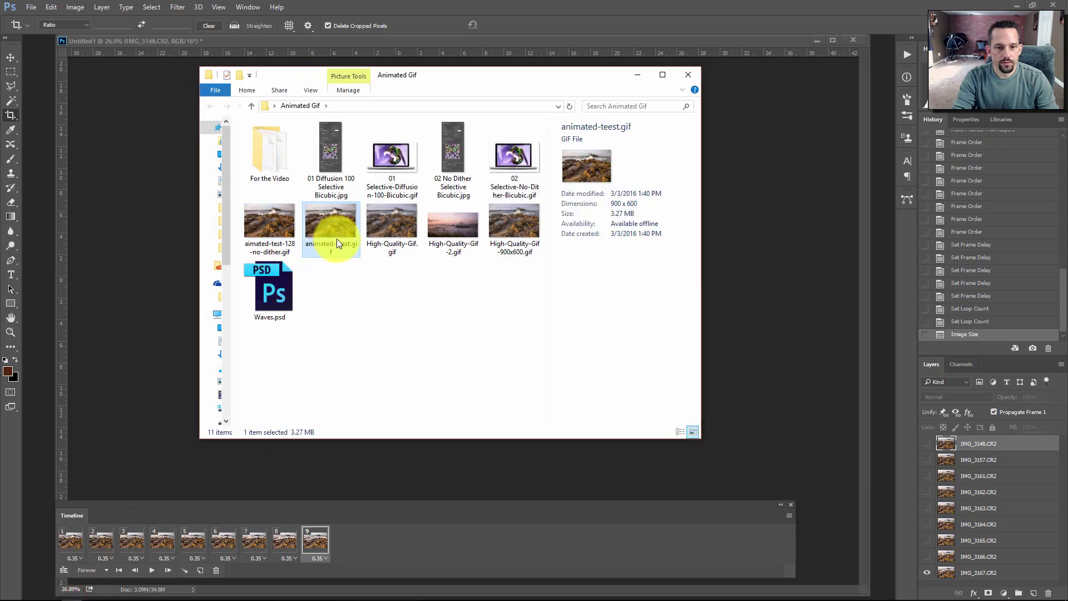
pyautogui.doubleClick(270, 222)
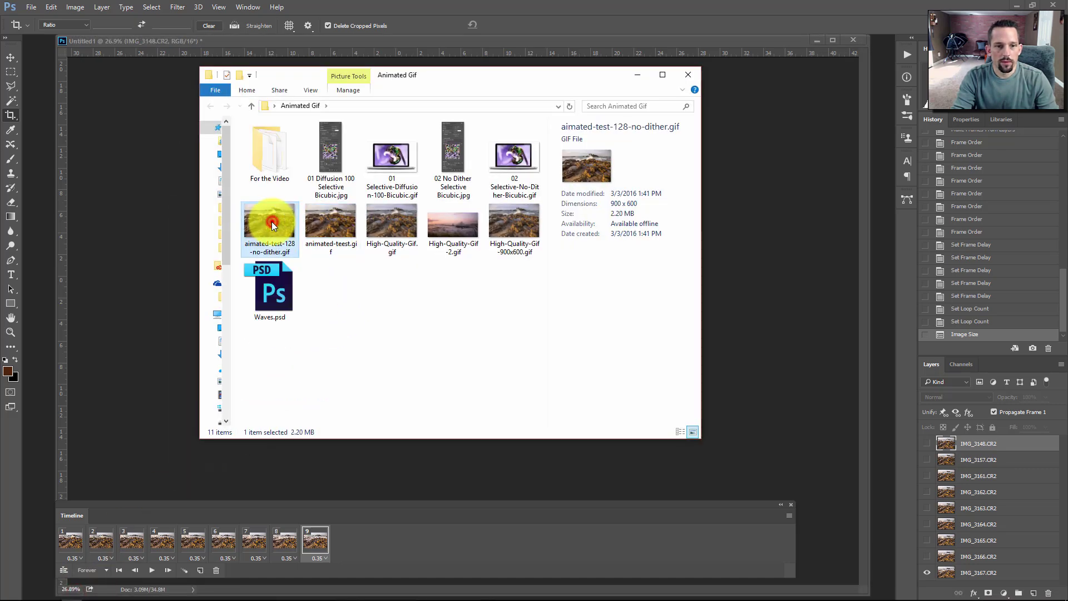